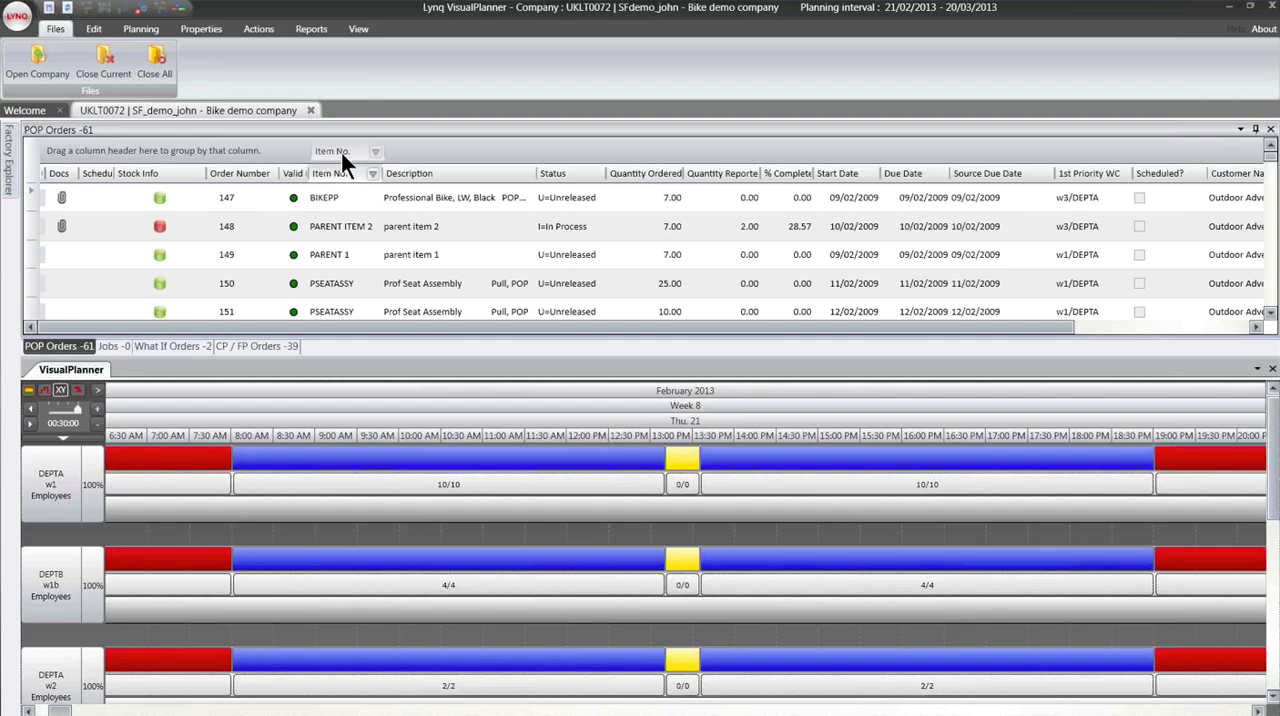
- Group the POP orders grid by Item No. and Source Due Date, and remove both groupings again
drag(343, 153, 343, 155)
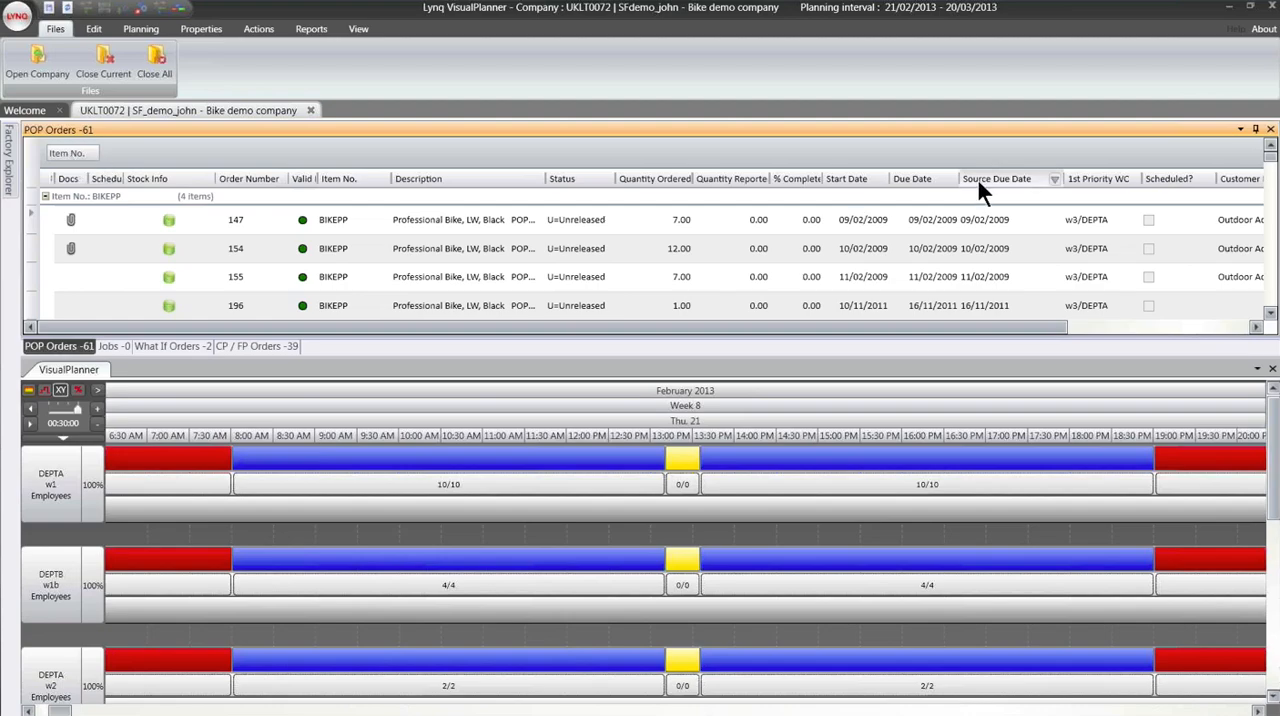
mouse_move(978, 181)
mouse_down()
mouse_move(1057, 214)
mouse_move(970, 168)
mouse_up()
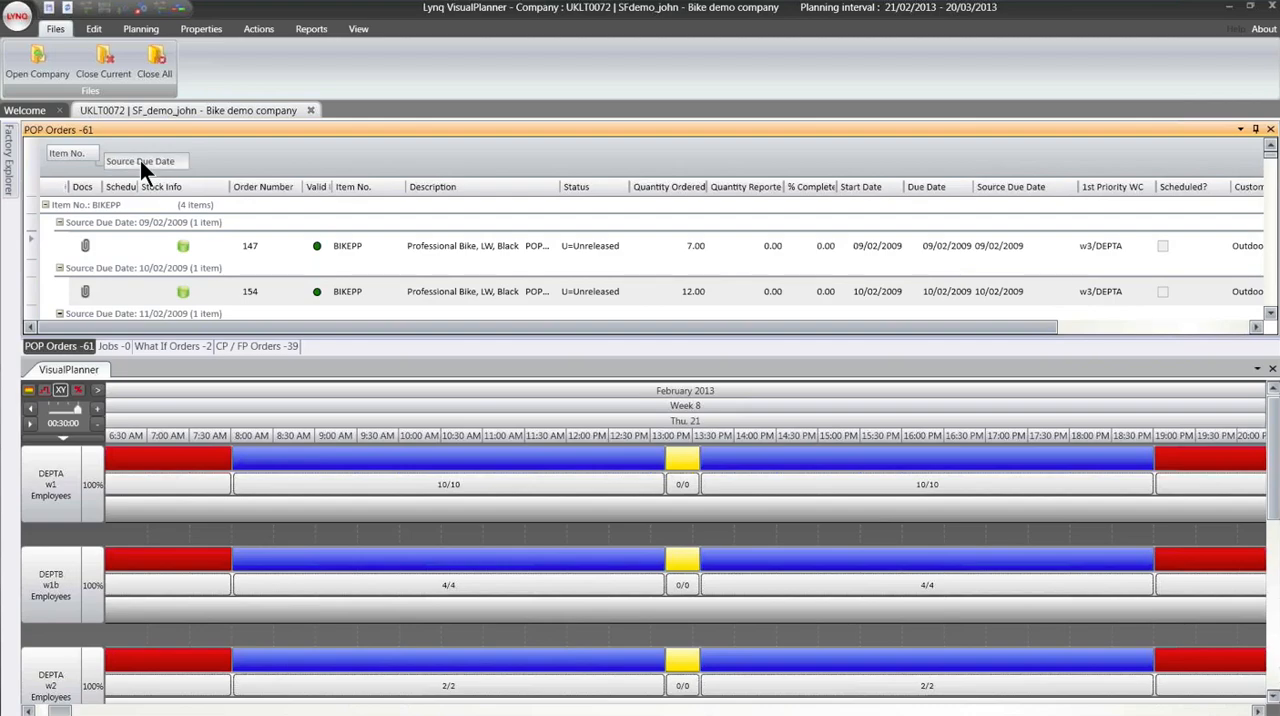
drag(140, 160, 174, 162)
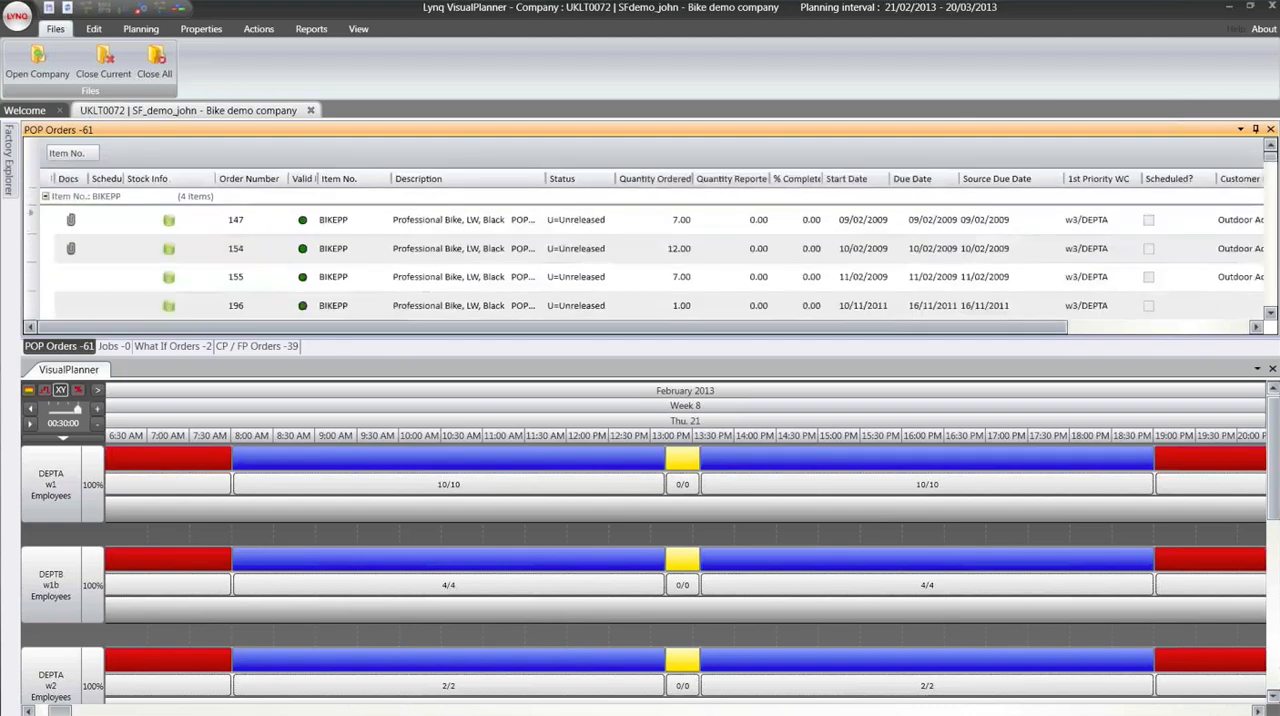
drag(92, 154, 159, 170)
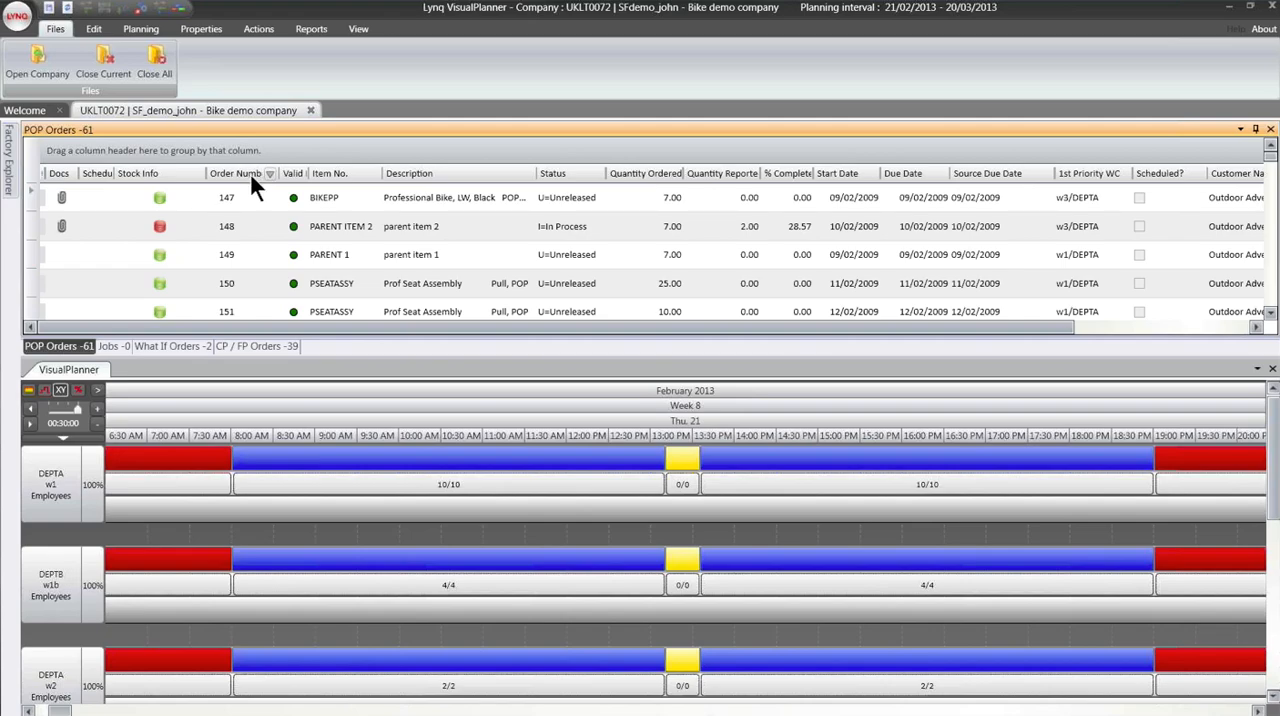
- Look through the available columns, including the Item Master fields, in the POP orders column settings and leave them without saving
right_click(428, 197)
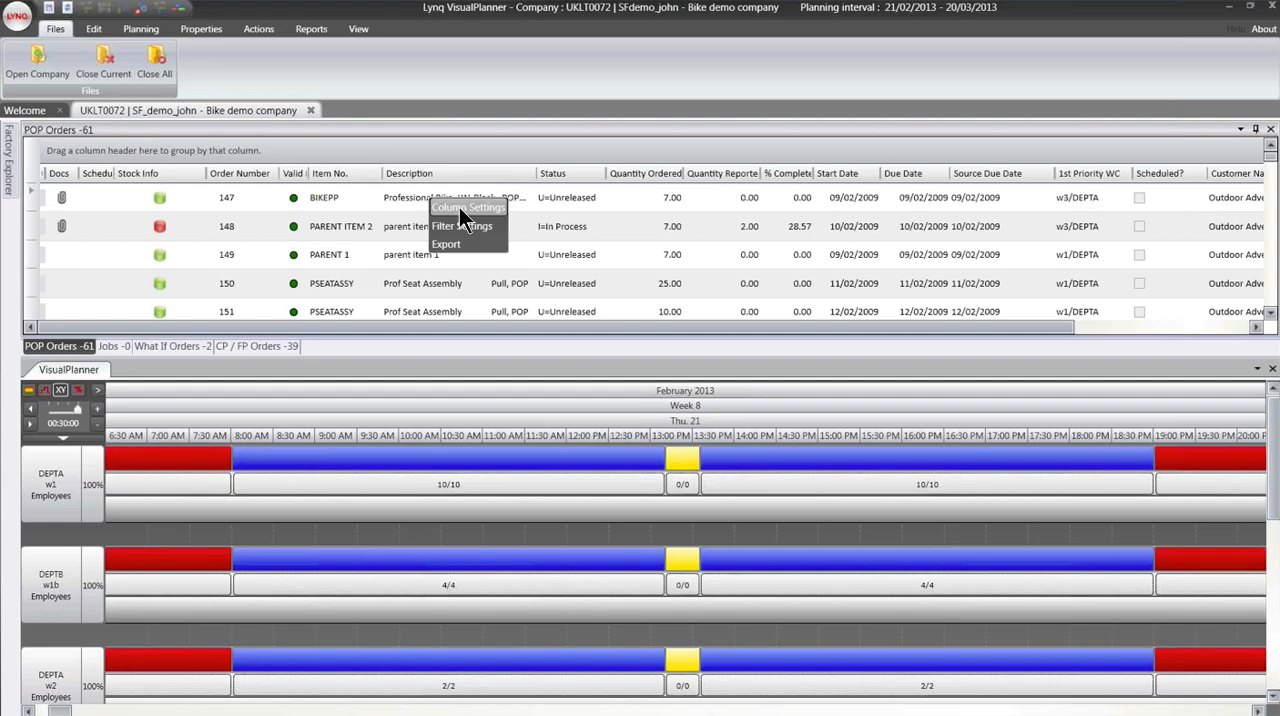
click(459, 207)
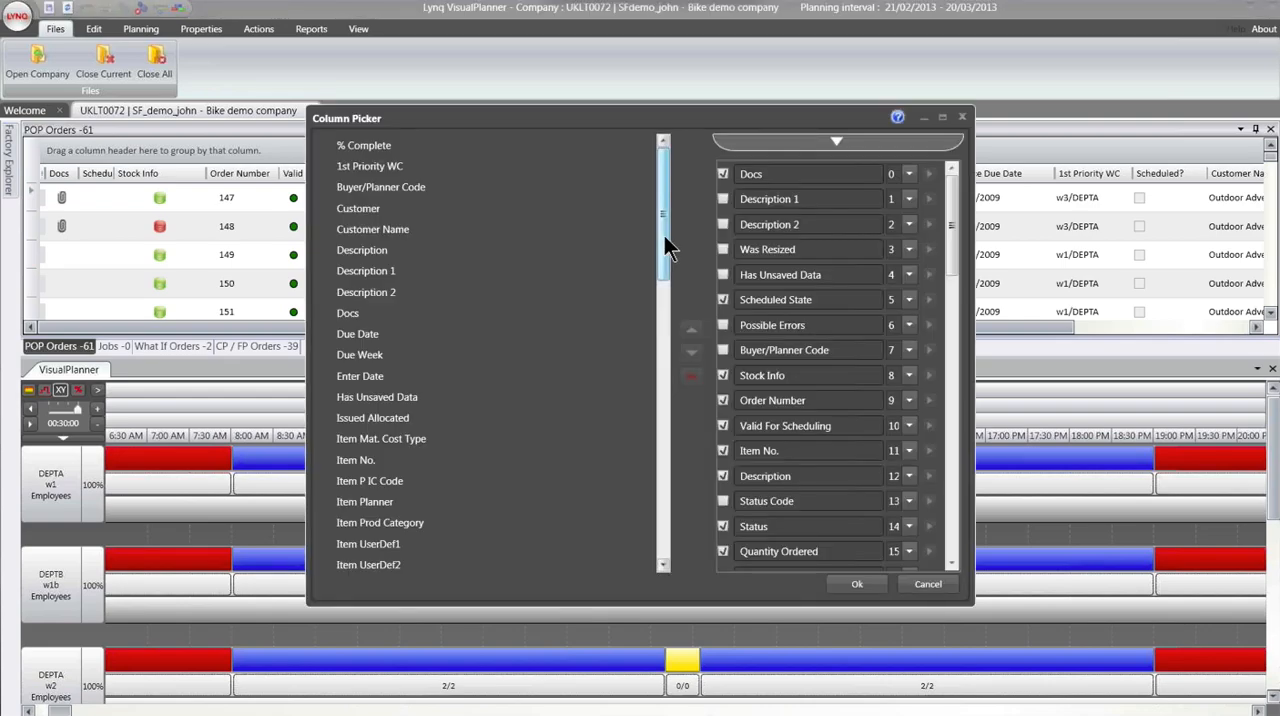
drag(664, 237, 663, 326)
click(390, 263)
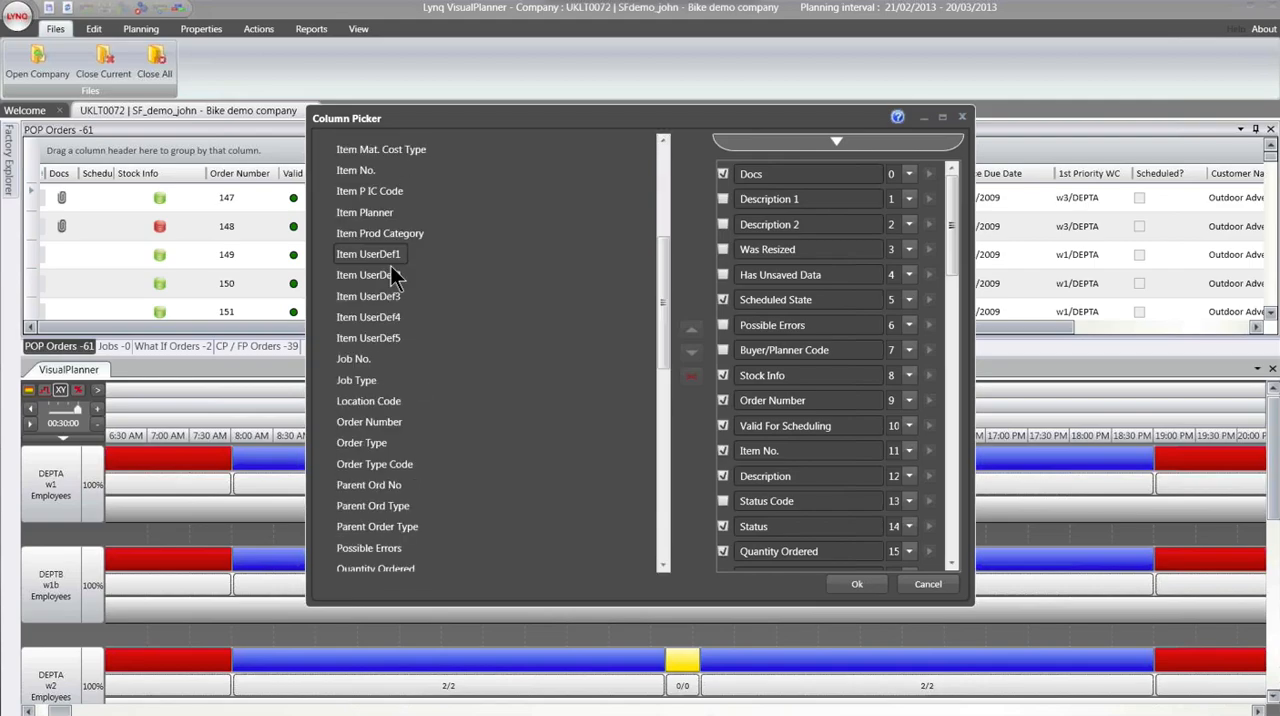
click(664, 410)
drag(664, 436, 666, 497)
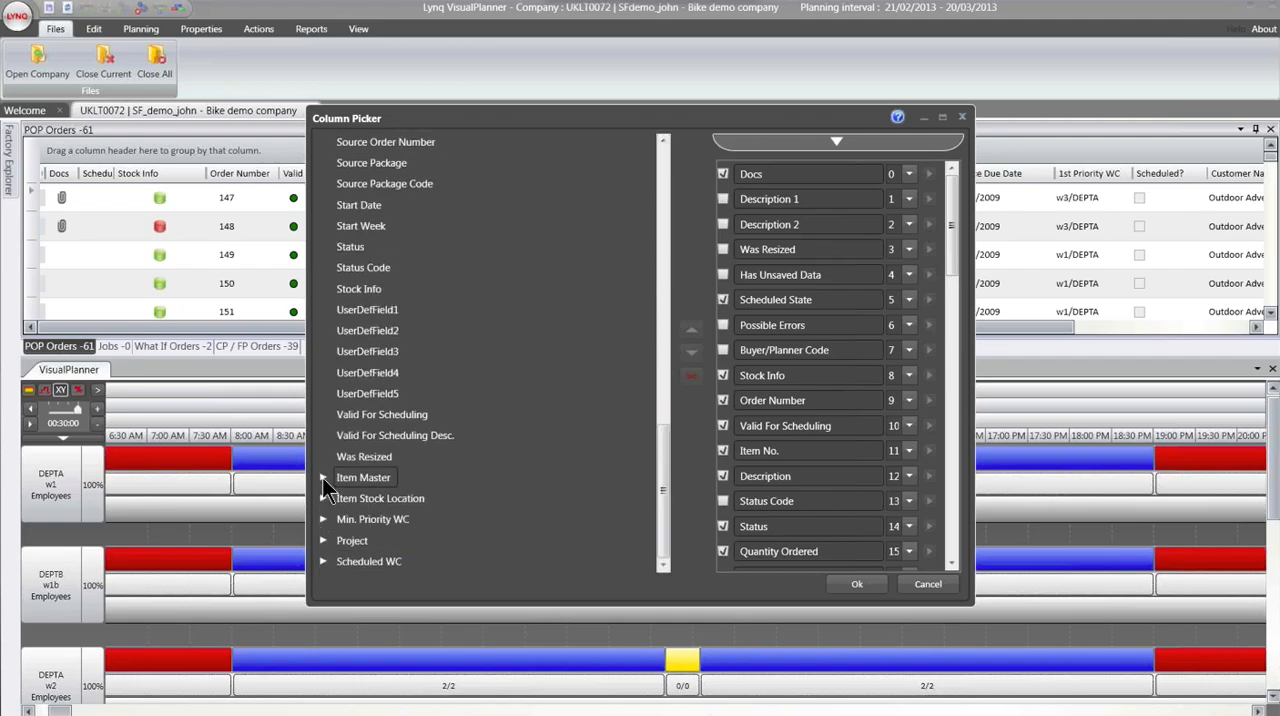
click(322, 477)
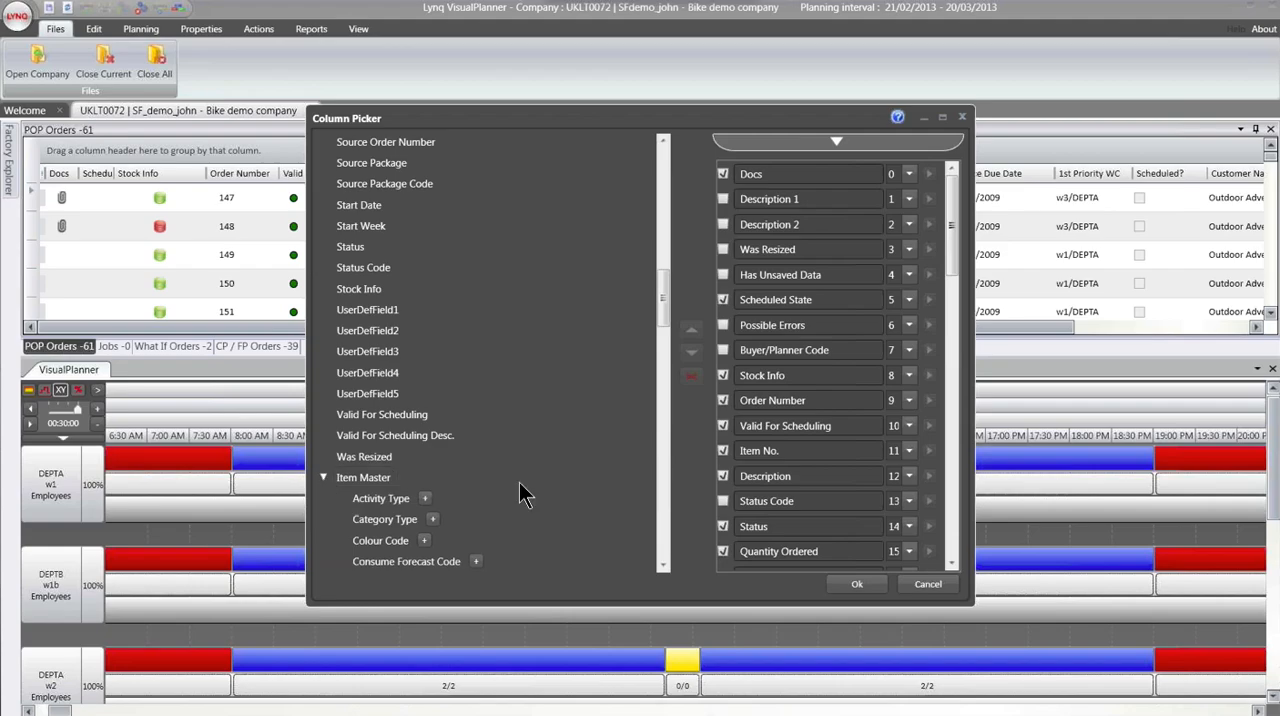
scroll(522, 493, down, 1)
scroll(525, 492, down, 1)
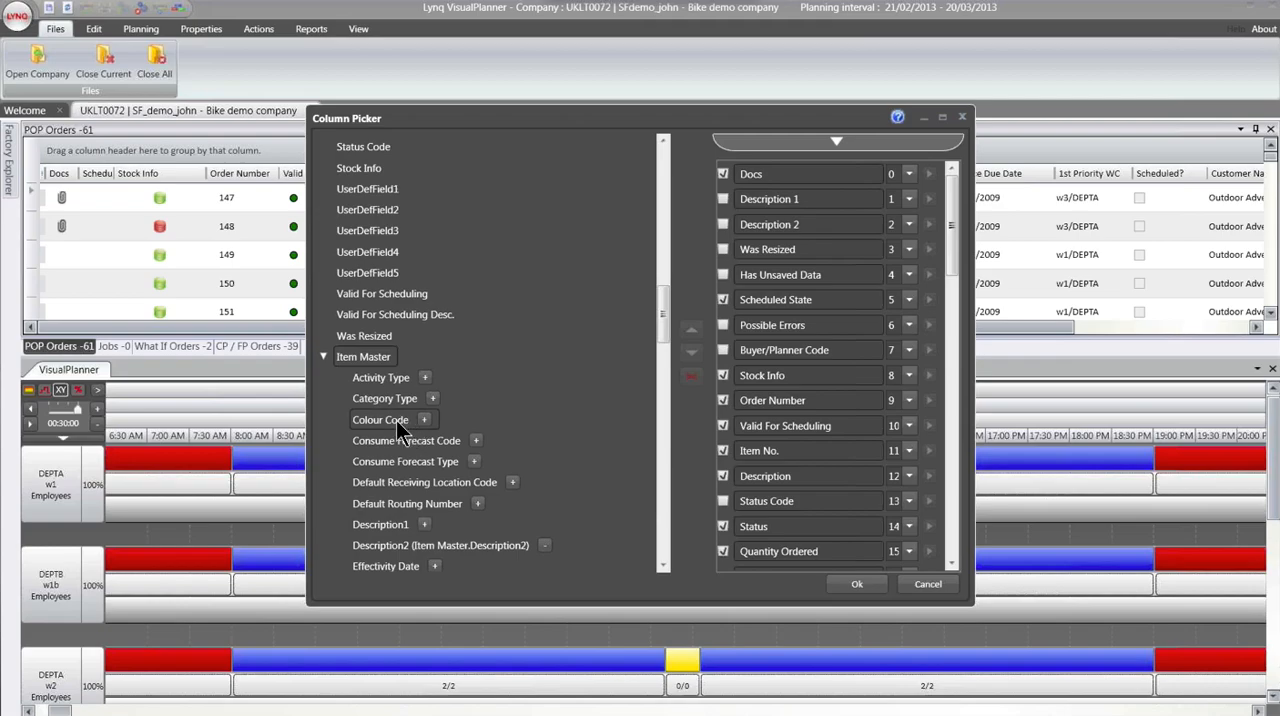
click(928, 584)
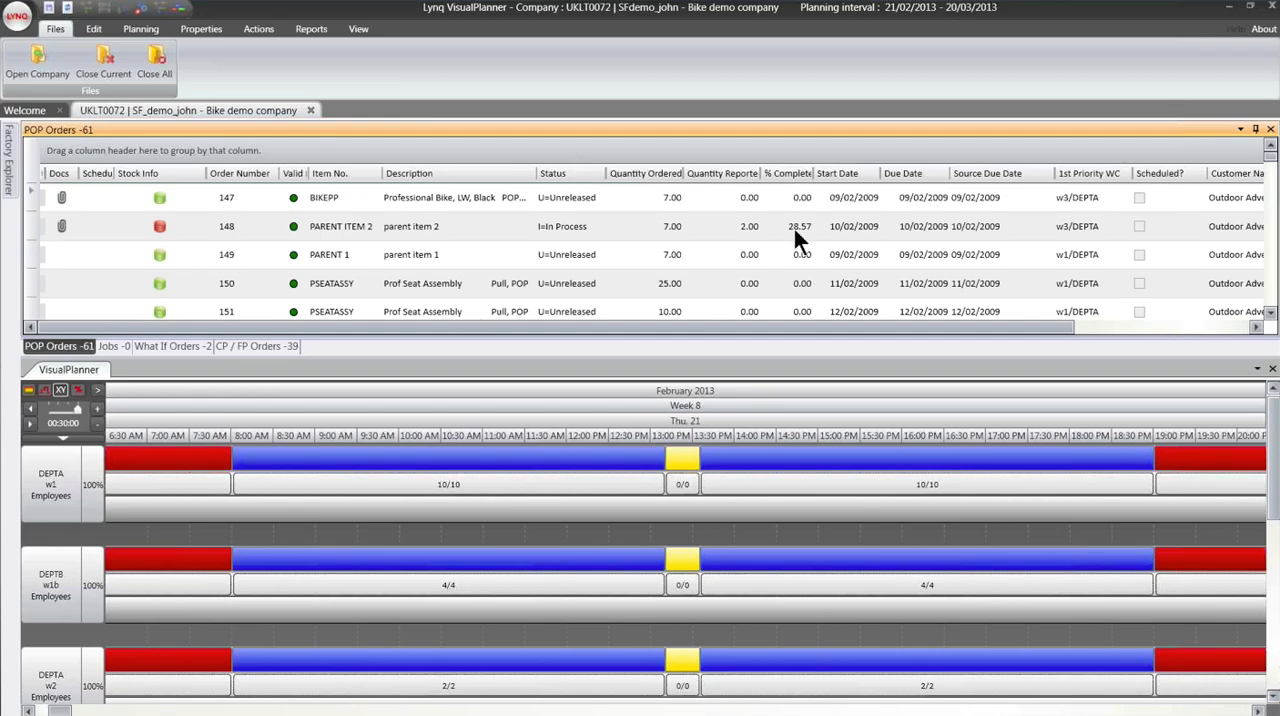
- Review the departments and their selected work centres in the Factory Explorer
click(10, 153)
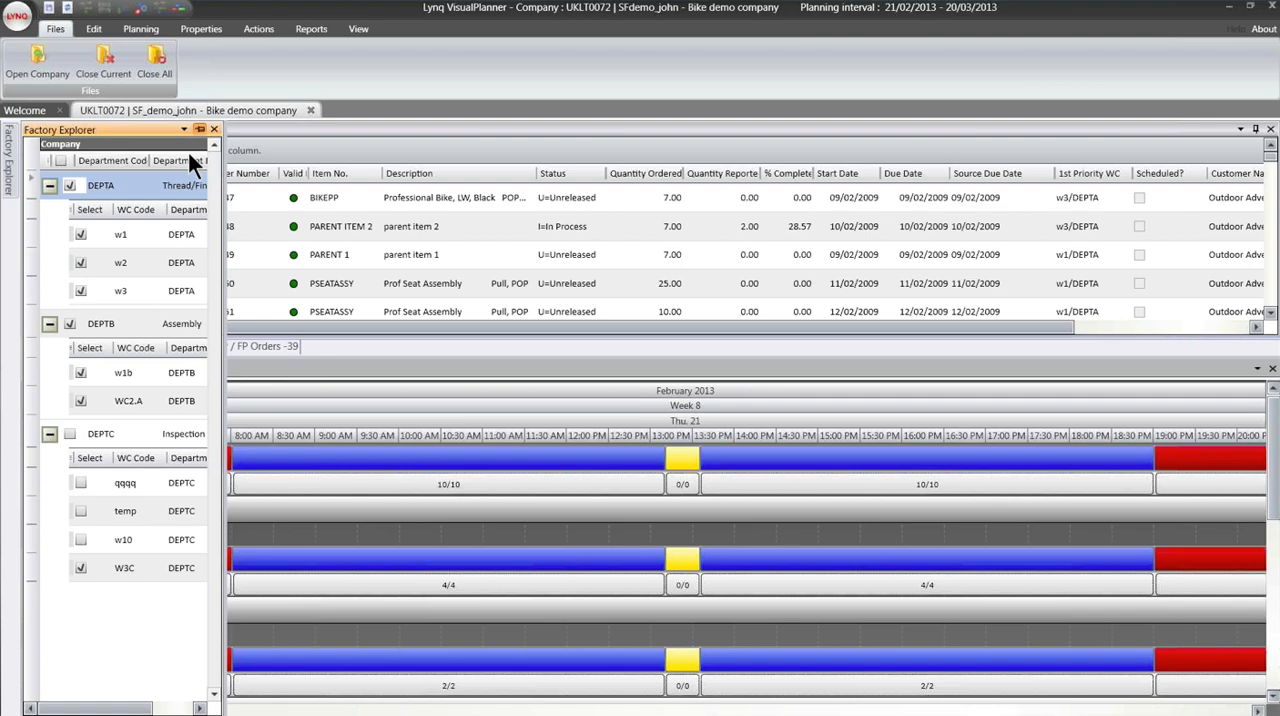
click(199, 129)
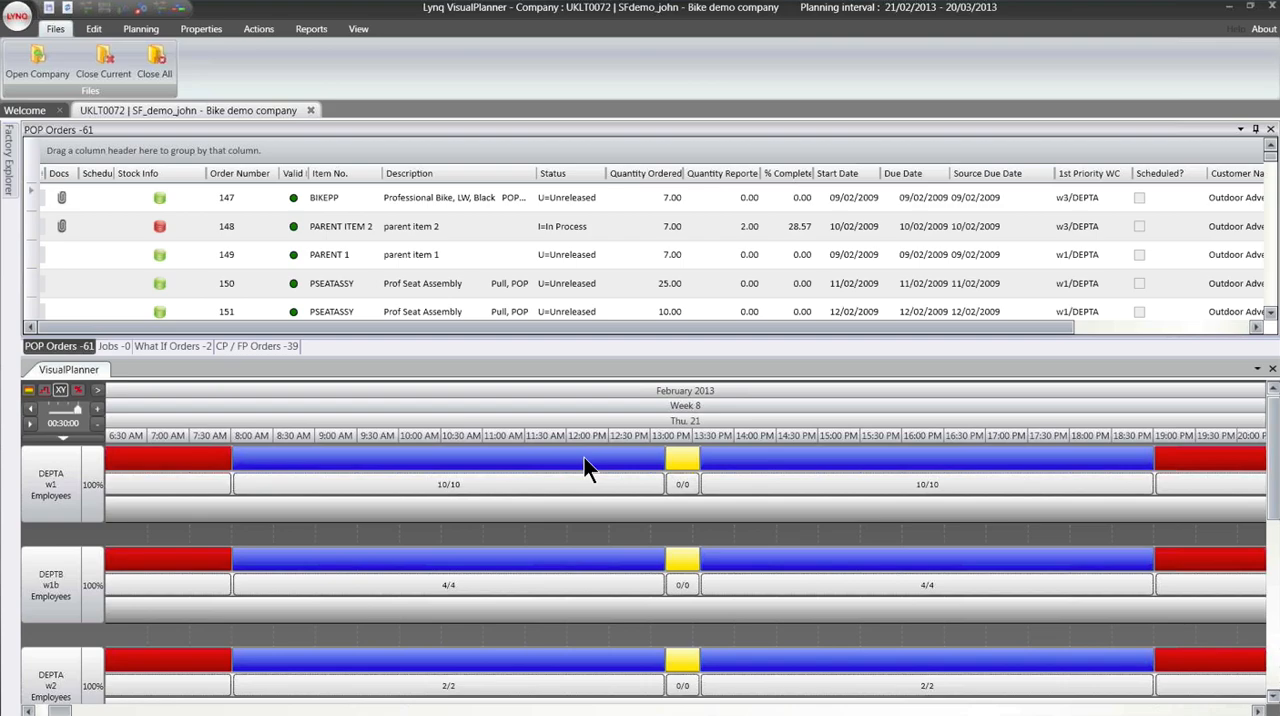
- Inspect the activity details of the non-working, working and break blocks on work centre w1's timeline
click(185, 459)
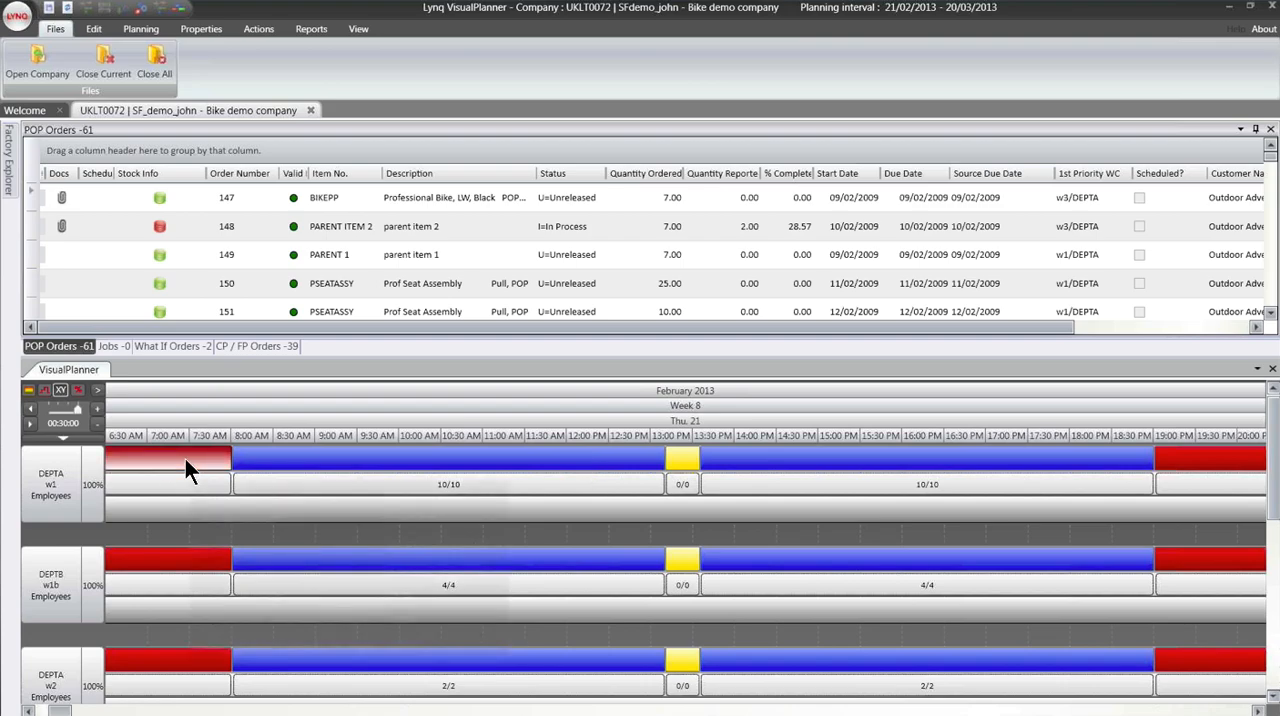
mouse_move(185, 459)
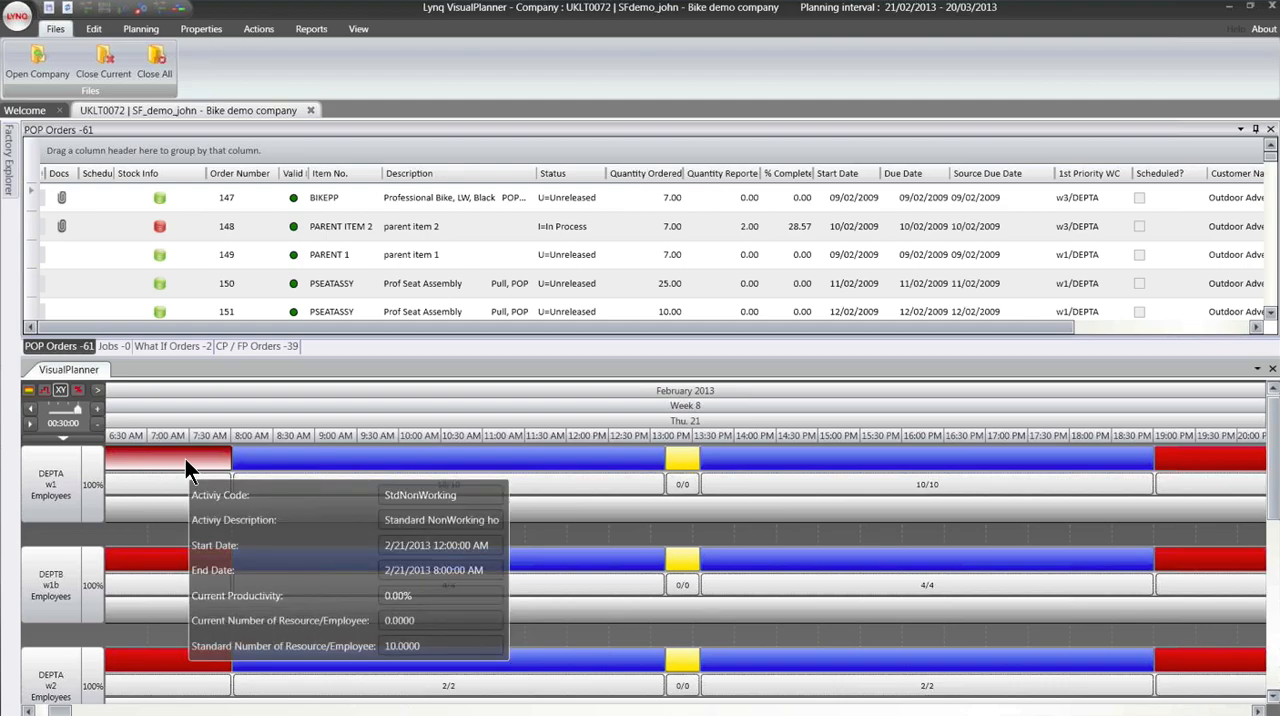
click(268, 457)
mouse_move(268, 457)
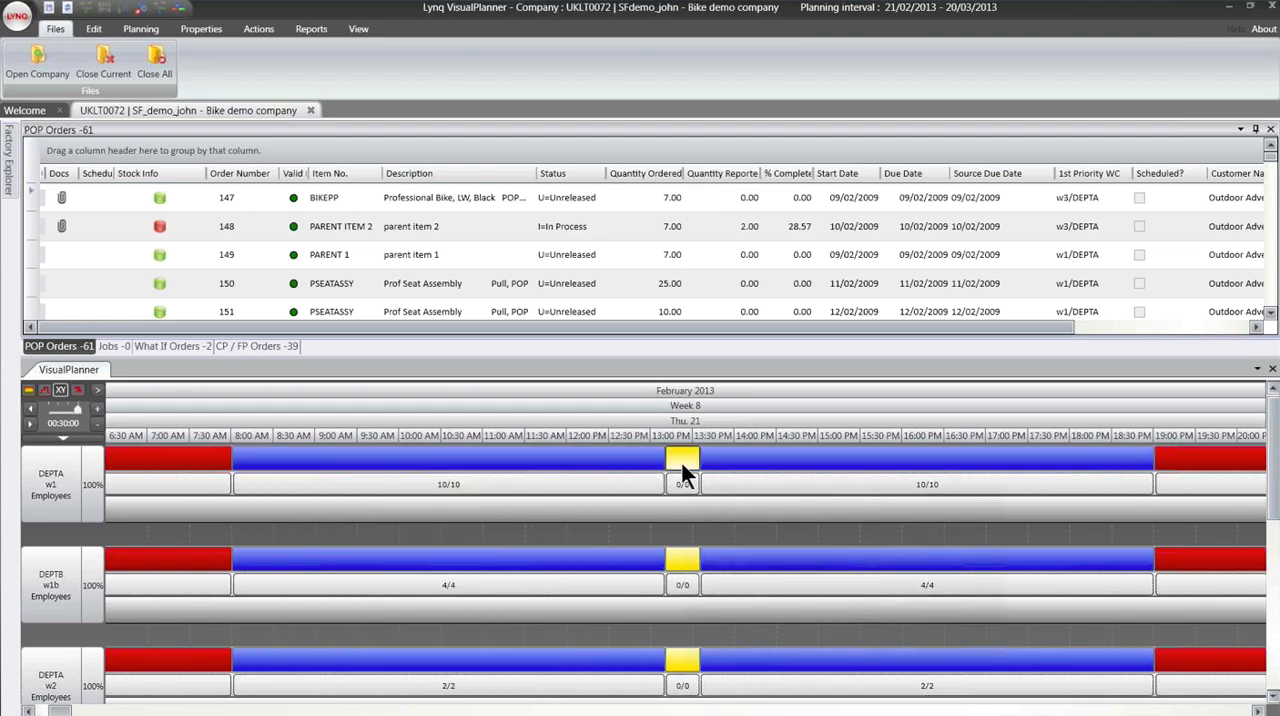
mouse_move(682, 466)
click(1151, 434)
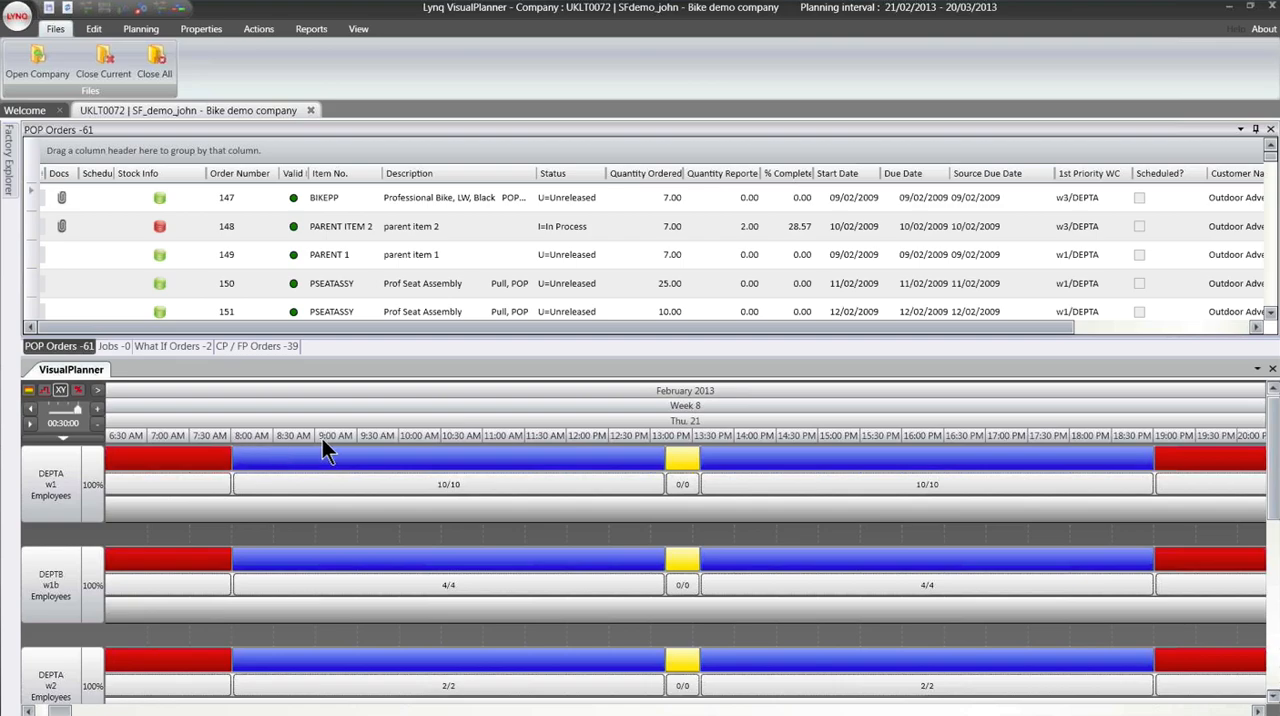
- Zoom the planner timeline out to one-day intervals and back in to 30-minute intervals
click(97, 424)
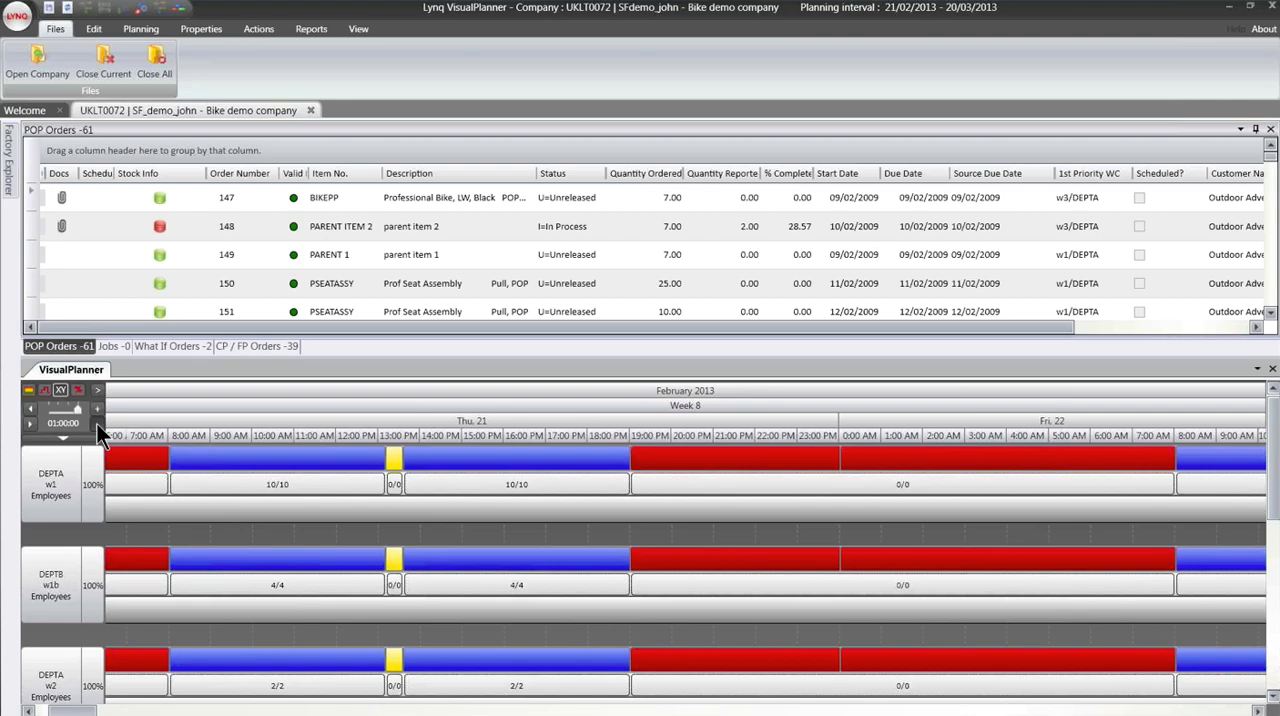
click(97, 425)
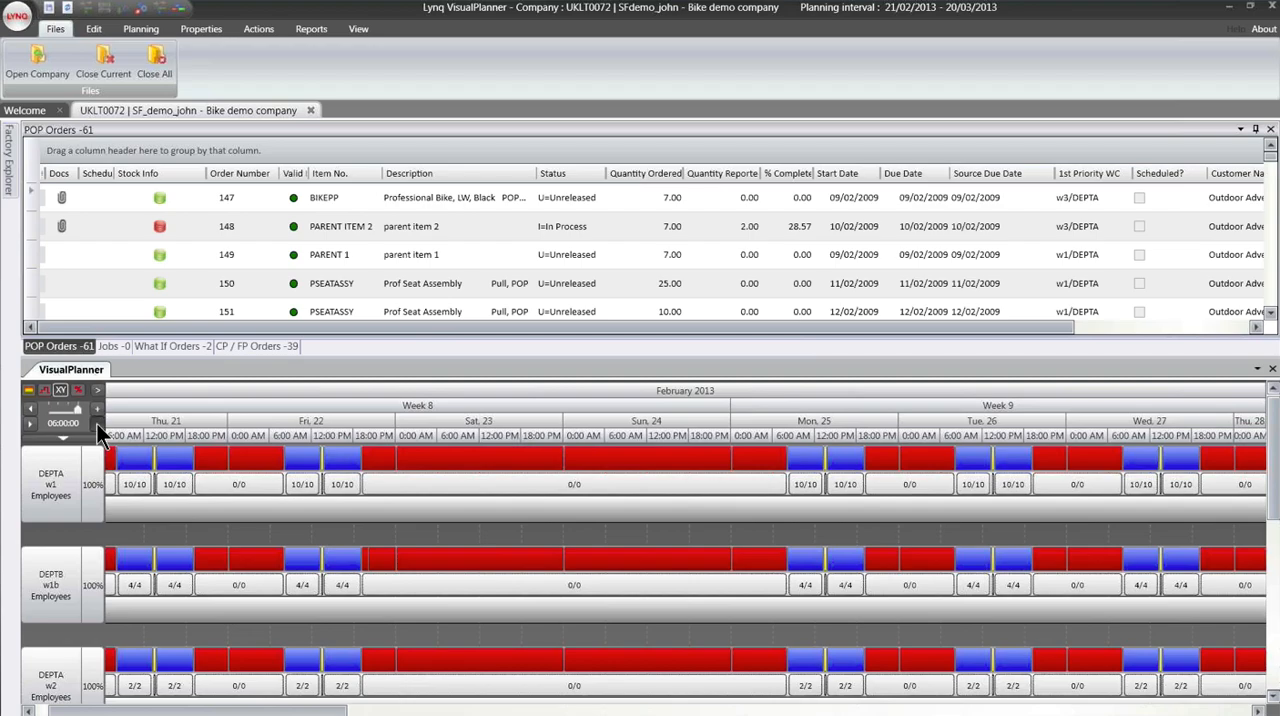
click(98, 424)
click(98, 424)
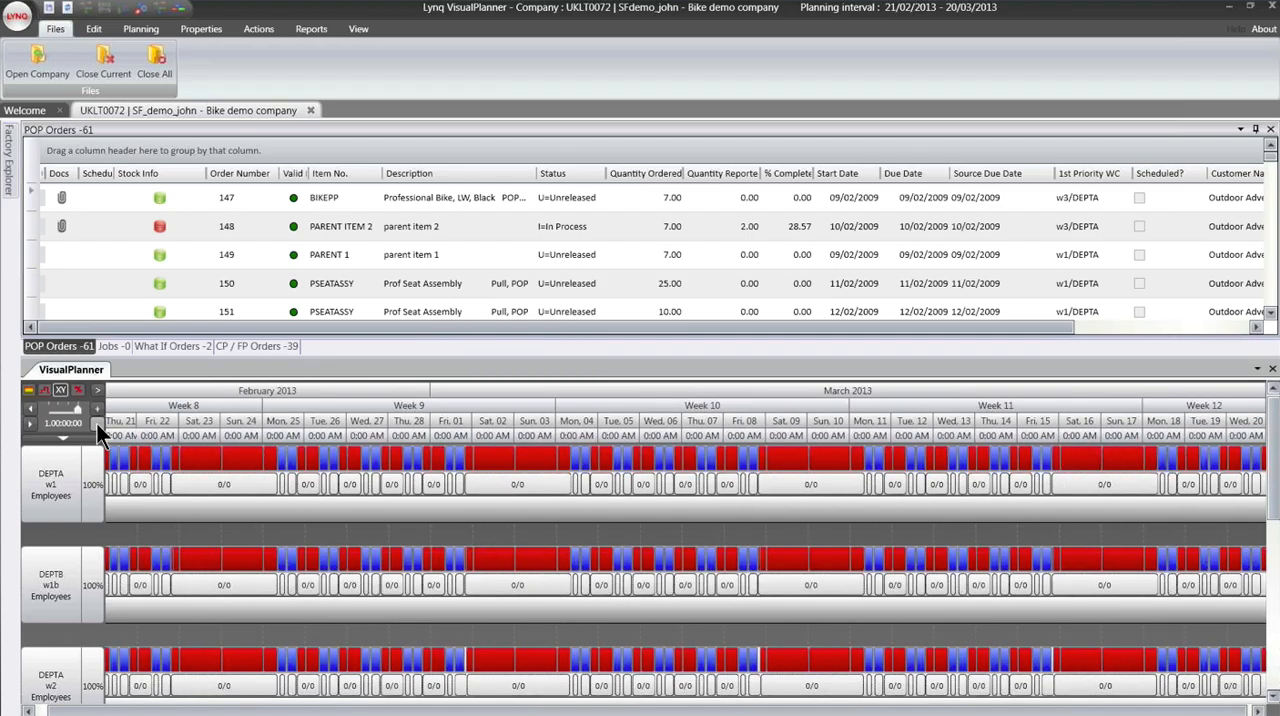
click(99, 409)
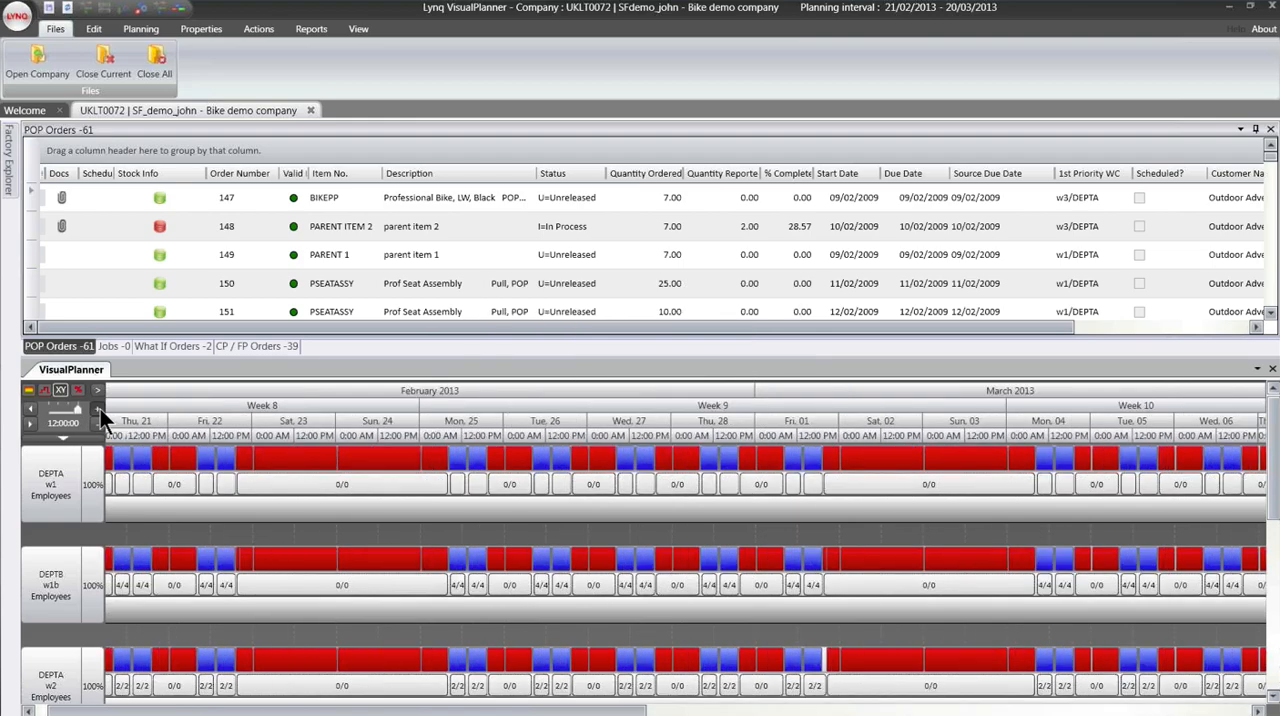
click(99, 409)
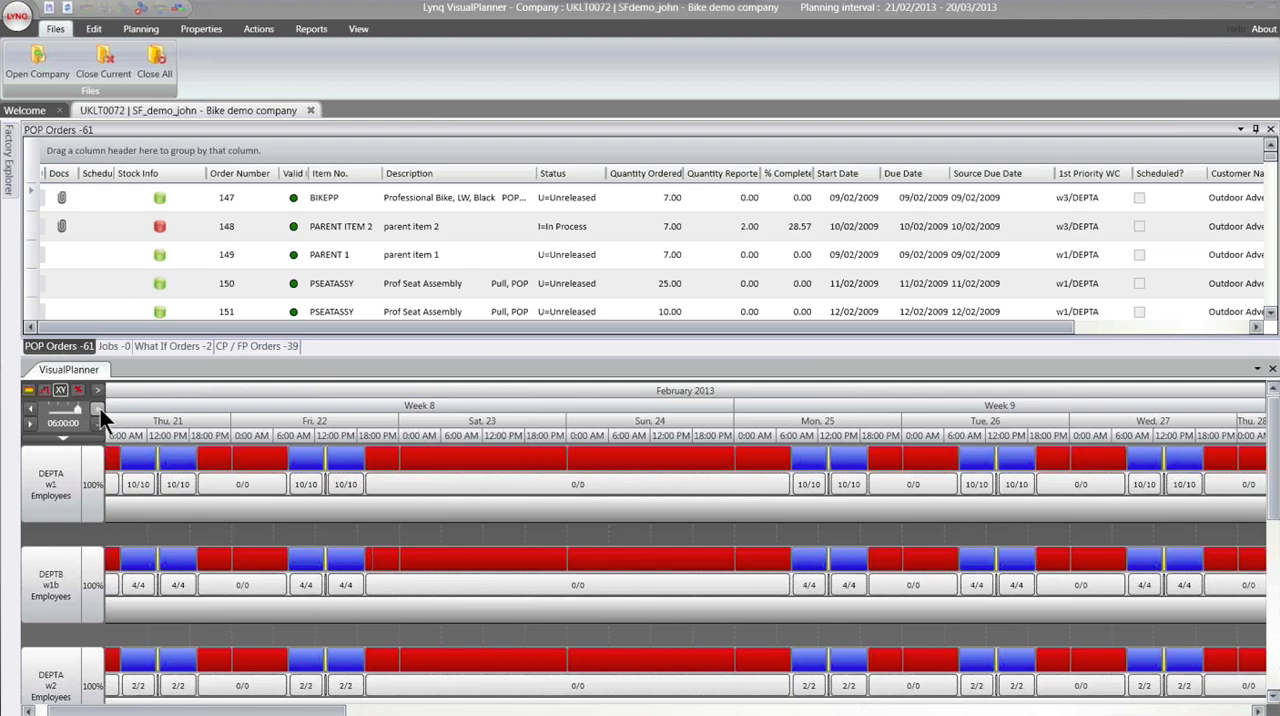
click(99, 410)
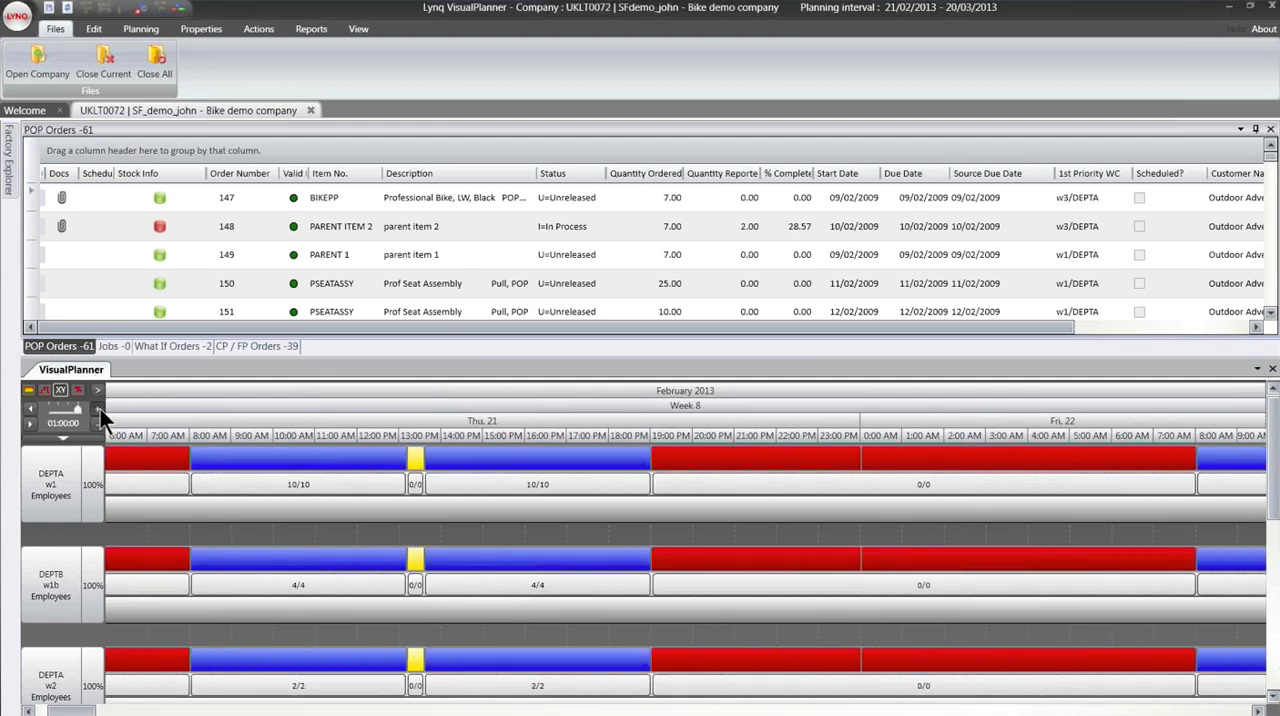
click(99, 410)
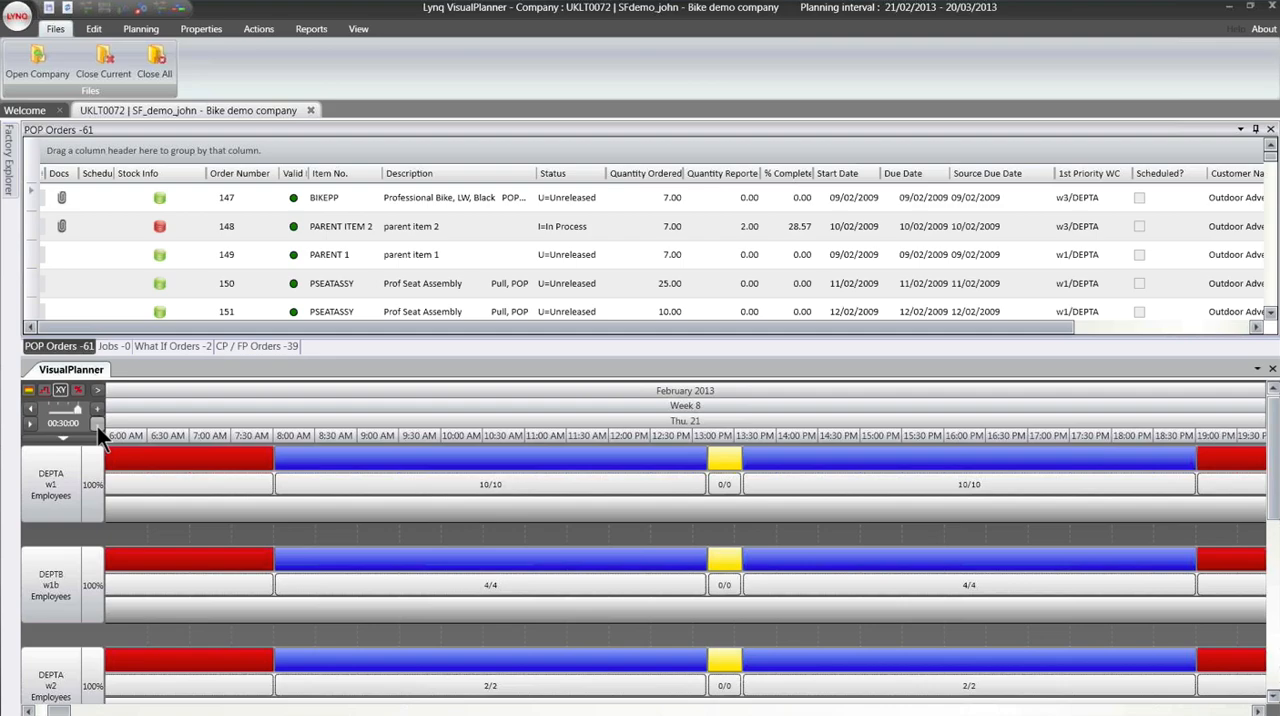
click(102, 486)
- Schedule the first BIKEPP order in the POP orders list on work centre w1, starting 21/02/2013 at 08:00
mouse_move(484, 488)
mouse_move(439, 477)
mouse_move(329, 478)
click(205, 203)
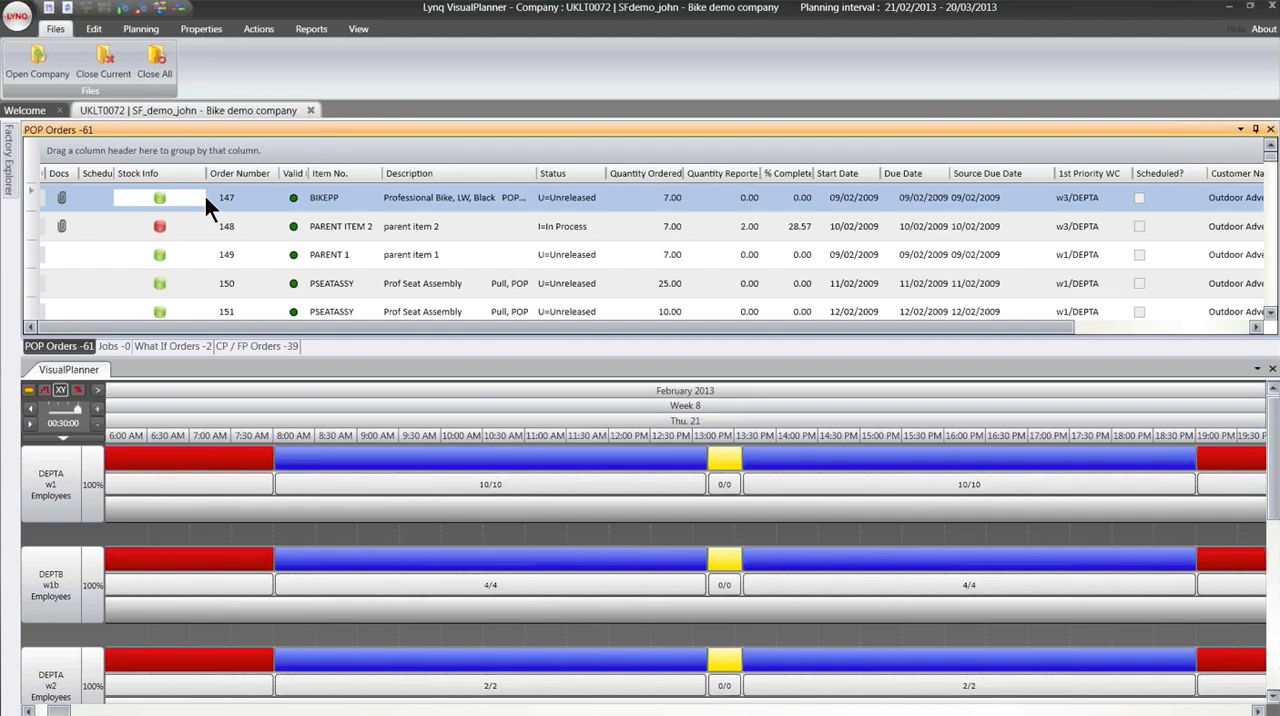
drag(205, 196, 274, 516)
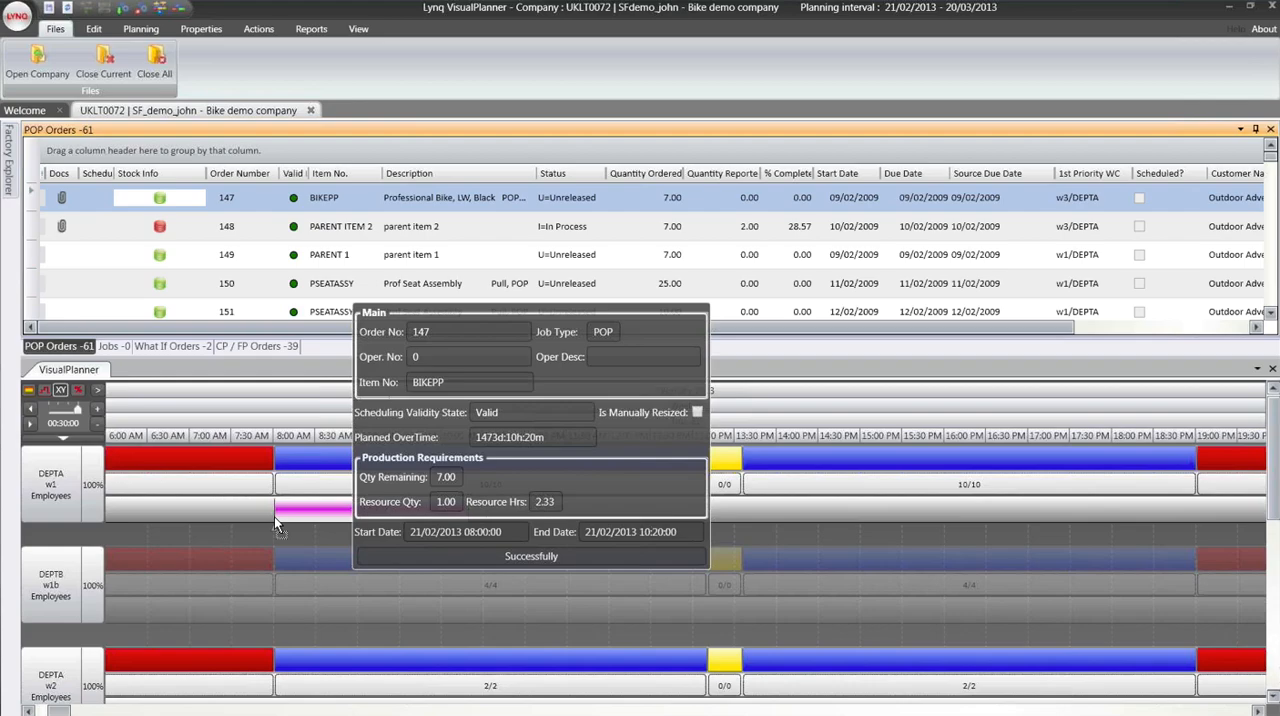
drag(274, 516, 274, 516)
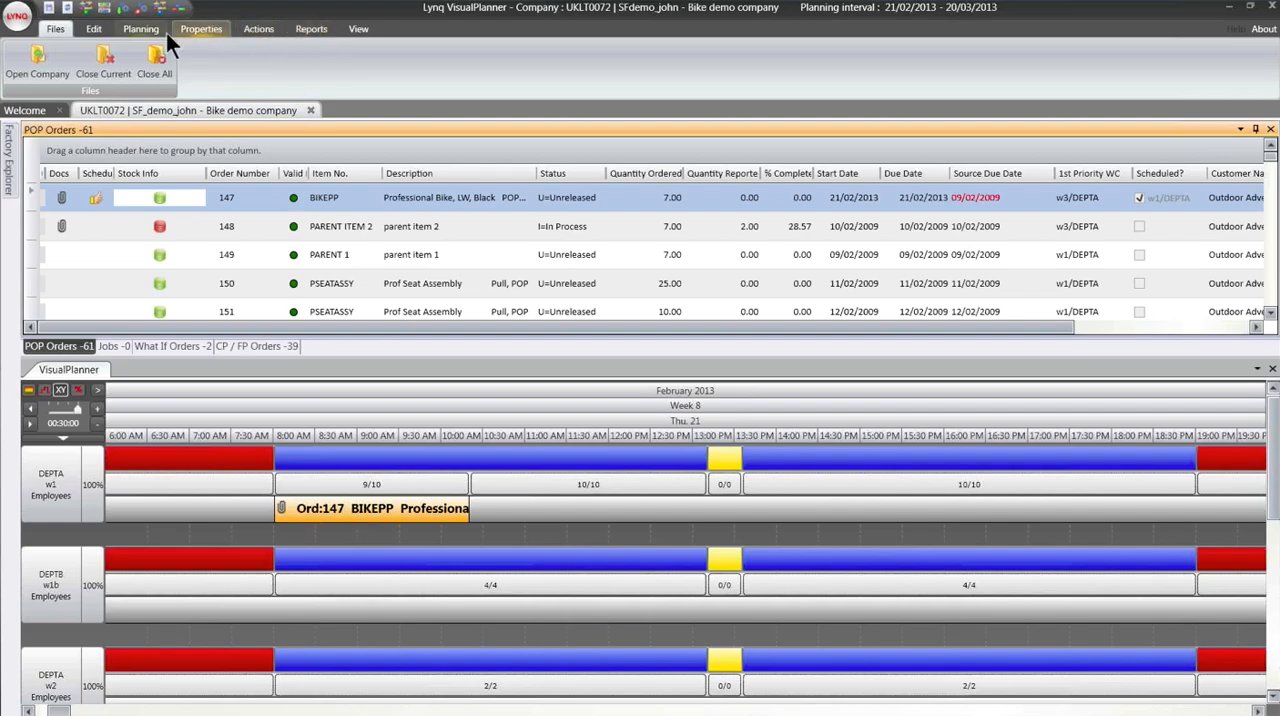
- Examine the work centre-item mappings of w1 and w2 in an enlarged WC-Item Mappings window, including units per hour and priorities
click(92, 34)
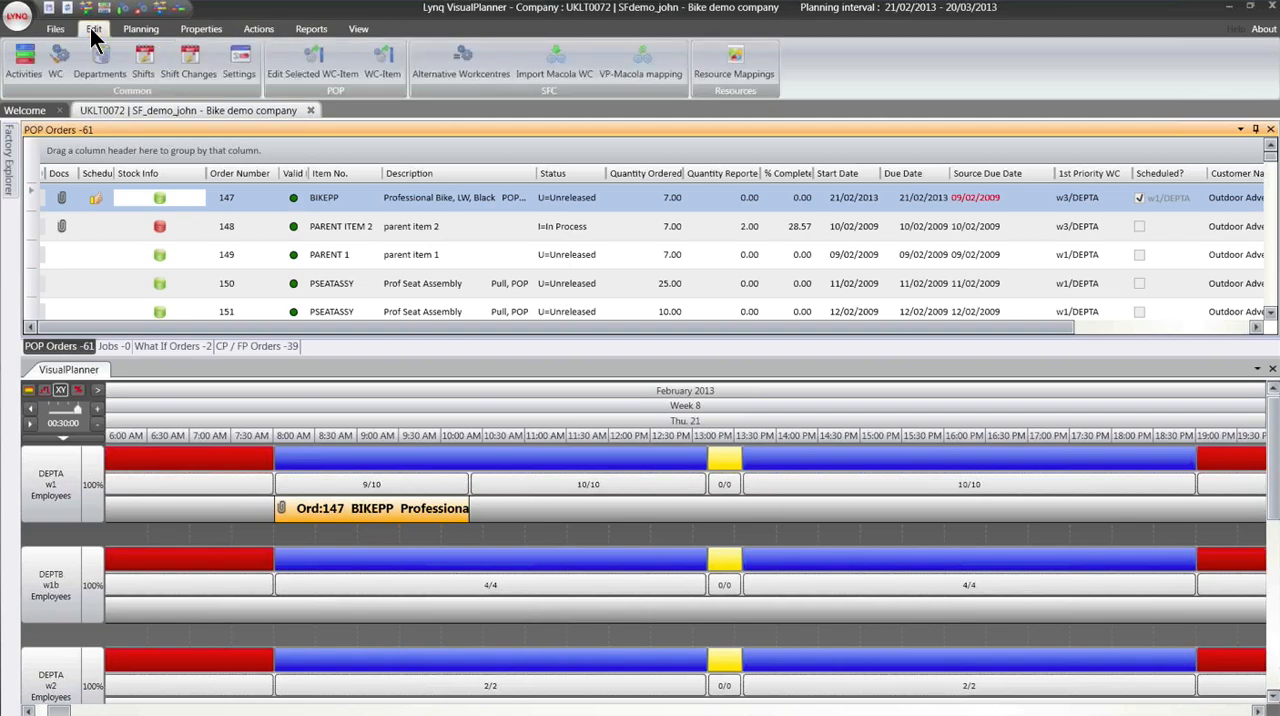
click(385, 66)
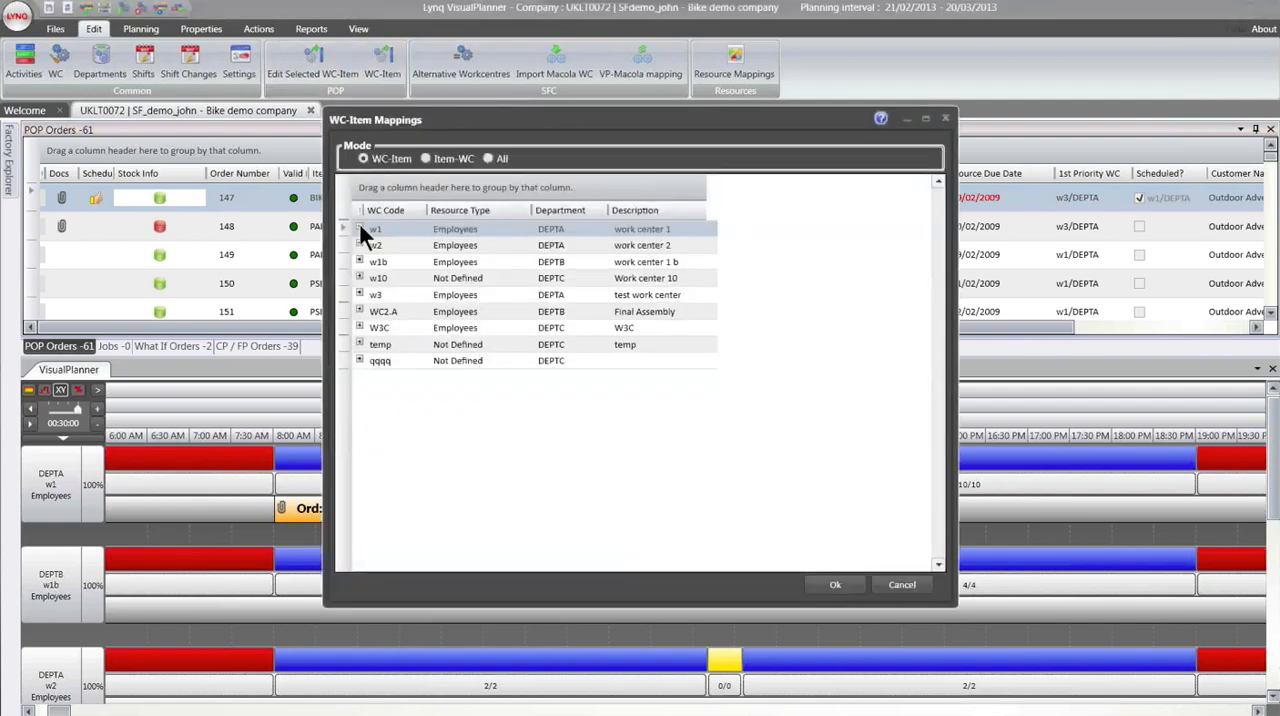
click(359, 228)
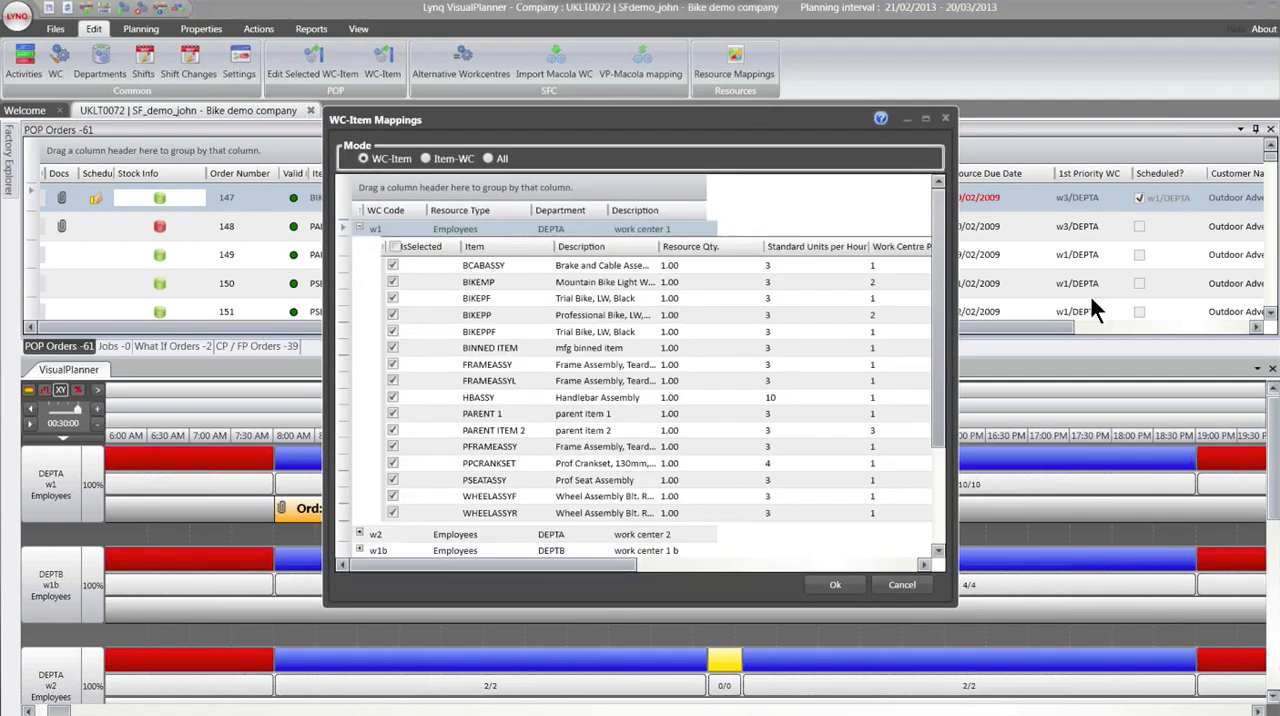
click(926, 120)
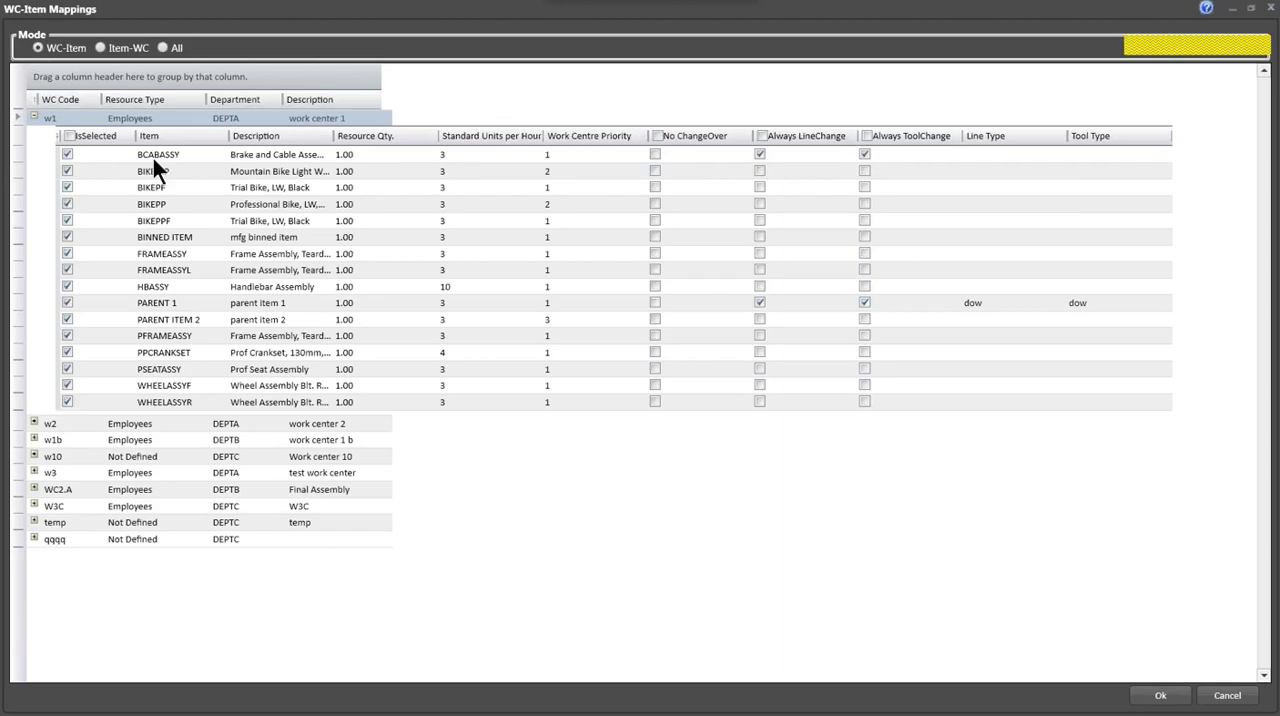
click(33, 422)
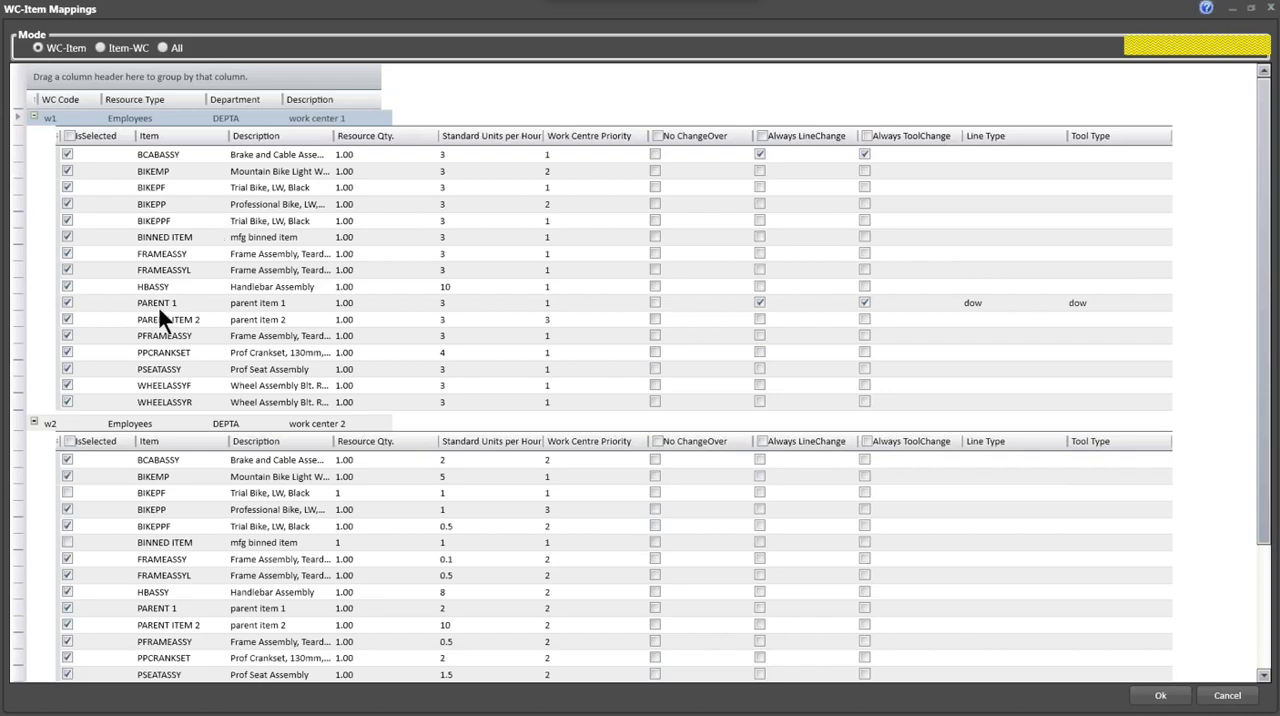
click(33, 422)
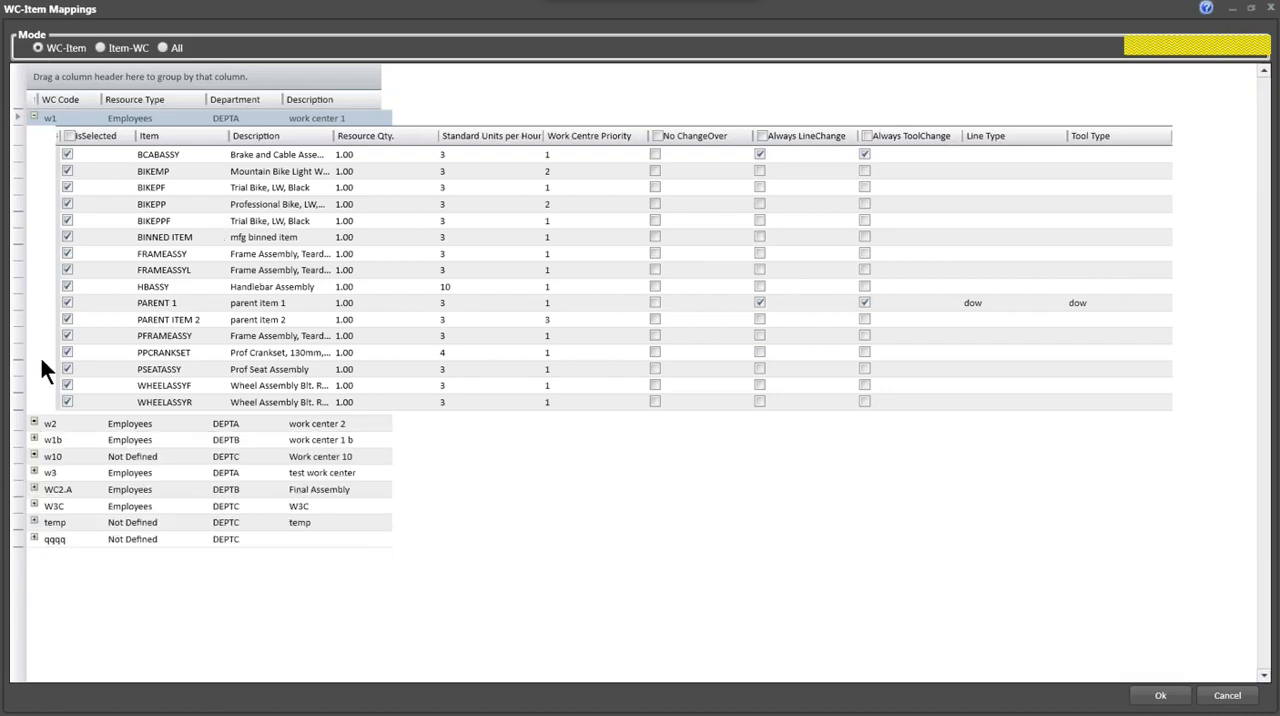
click(34, 118)
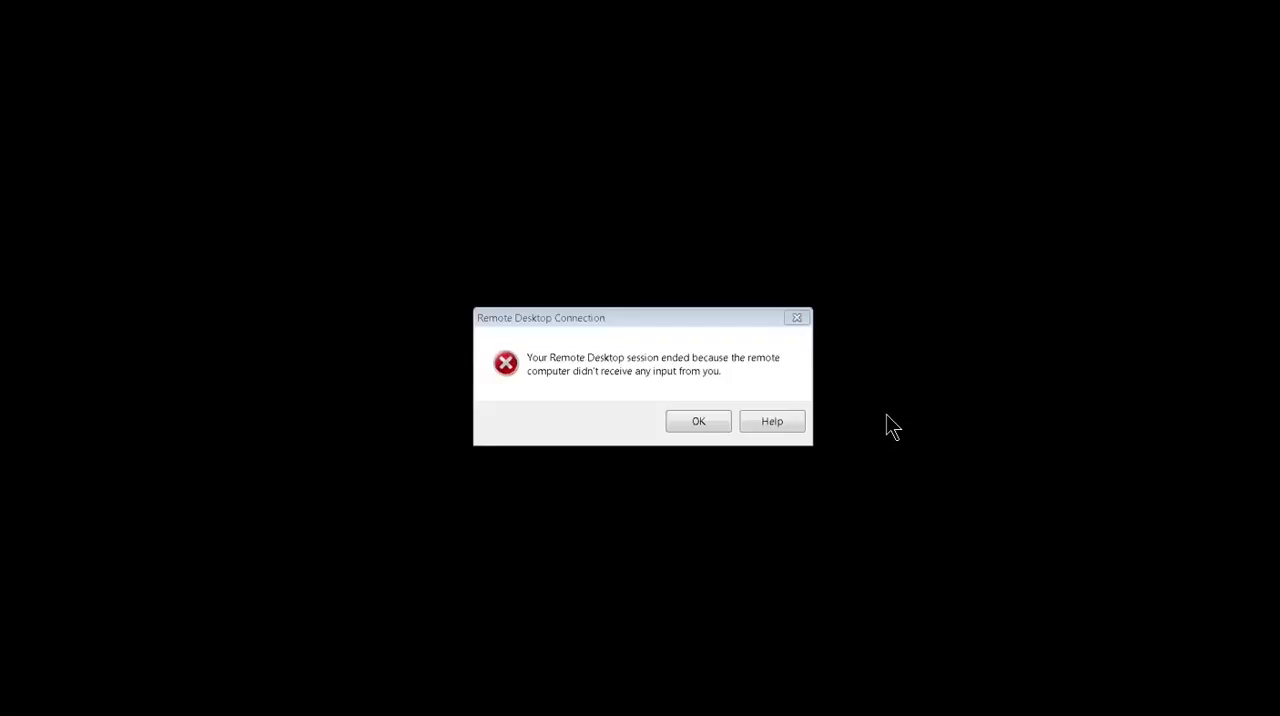
- Dismiss the Remote Desktop session notice
click(684, 420)
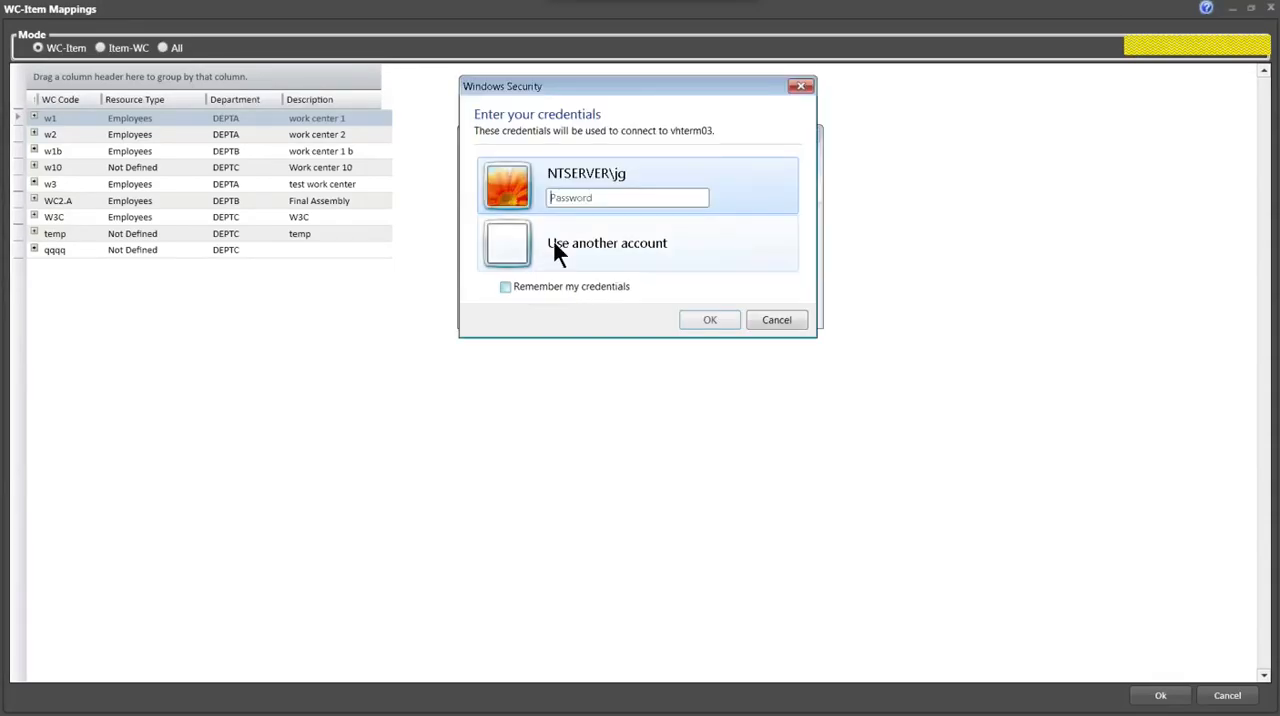
- Try to sign in to the vhterm03 remote desktop with the account password
click(561, 197)
text(••)
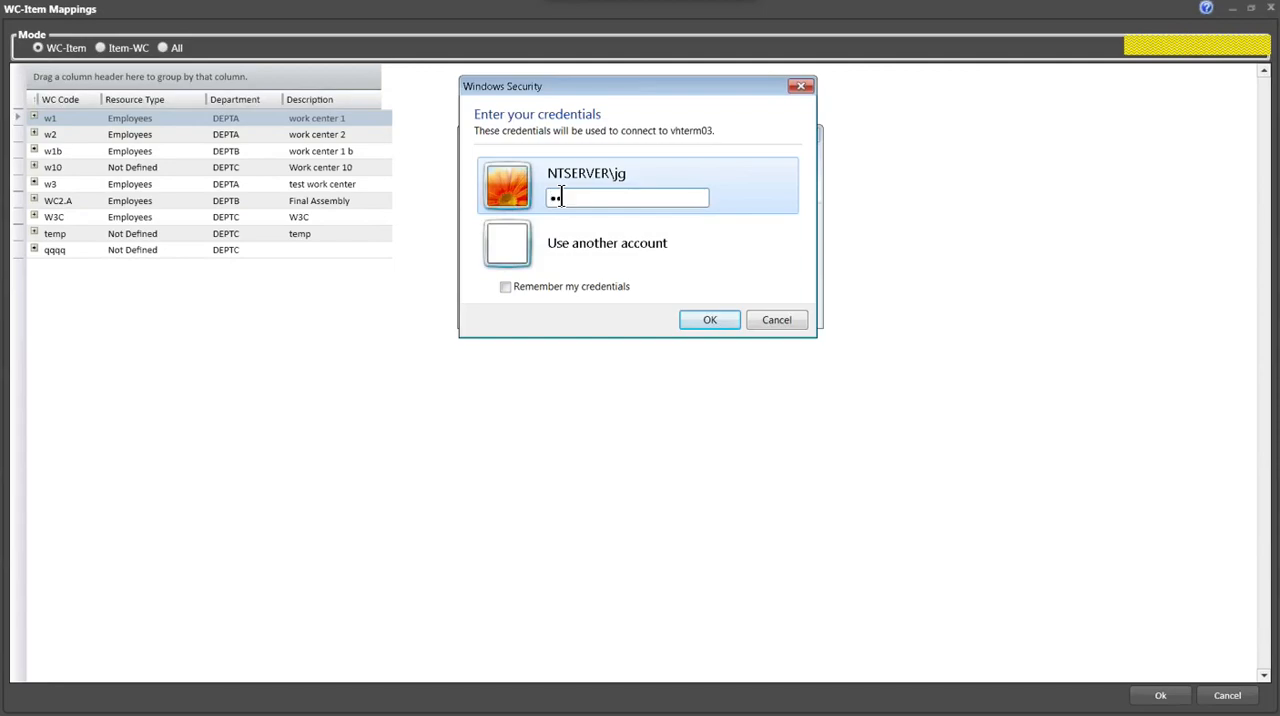
text(•••••)
key(Return)
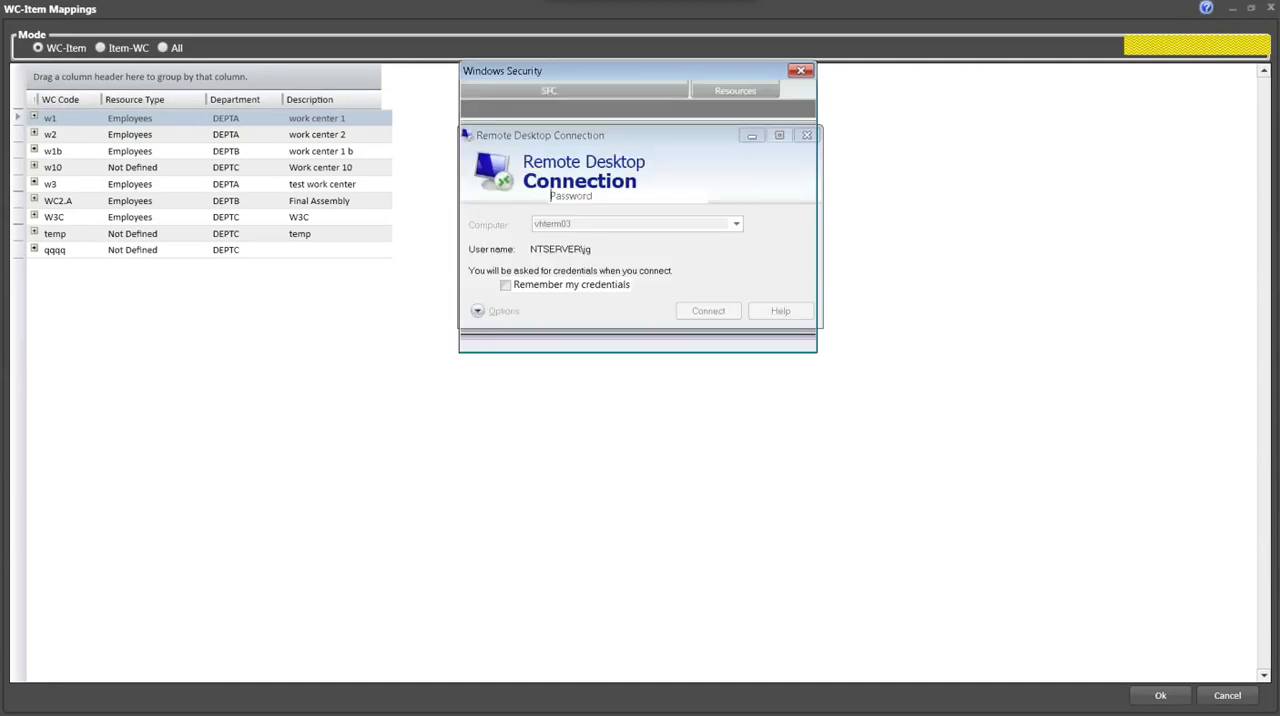
- Enter the account password again with Caps Lock off and connect to vhterm03
key(Caps_Lock)
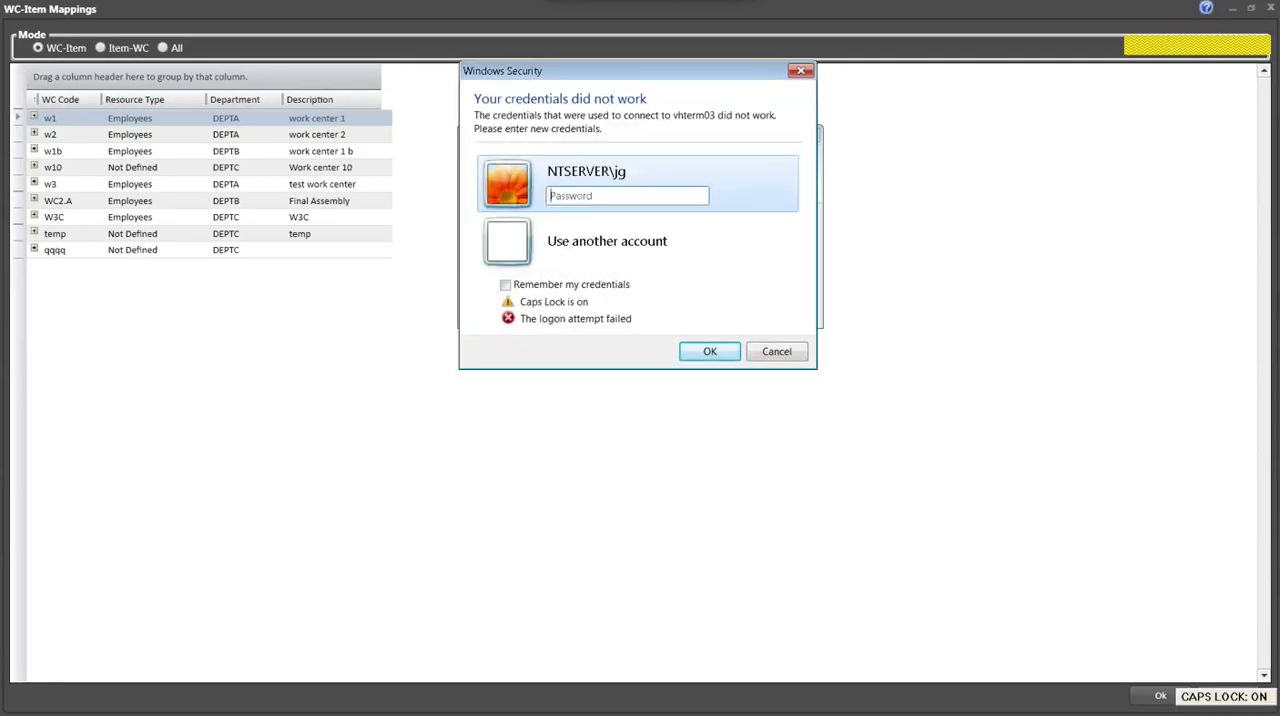
text(•)
key(Caps_Lock)
text(•••)
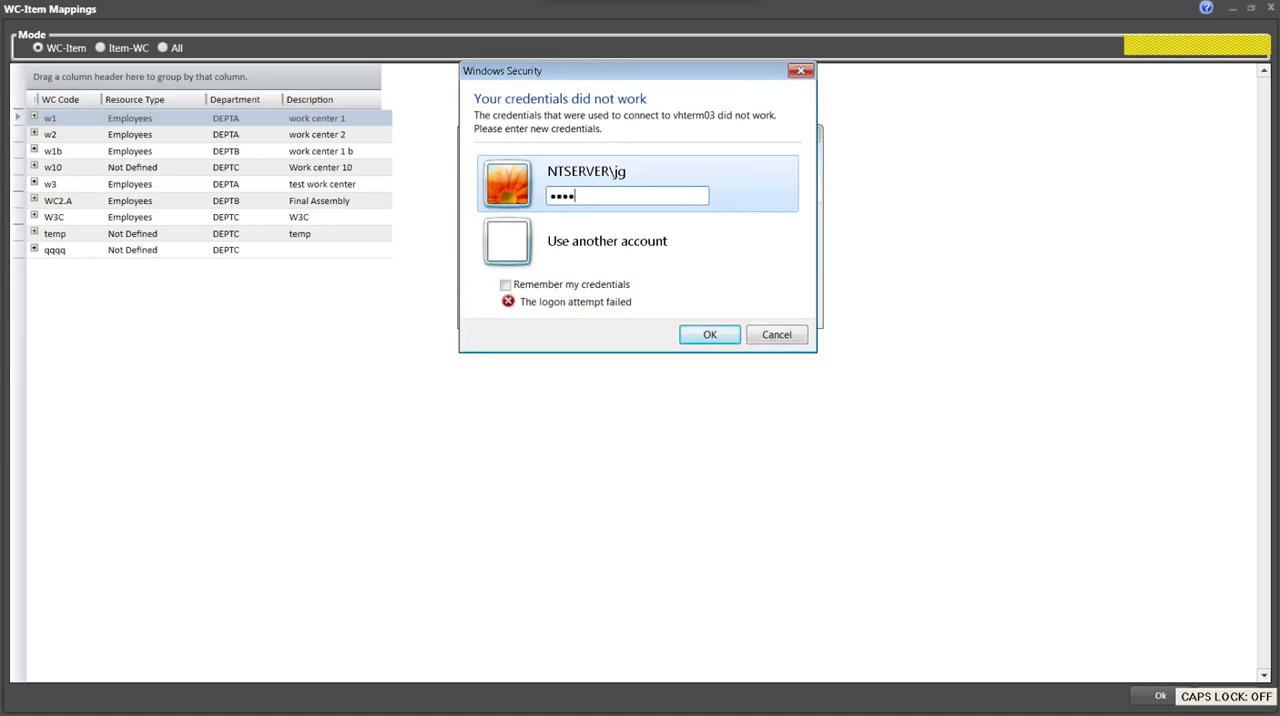
text(•••)
click(706, 335)
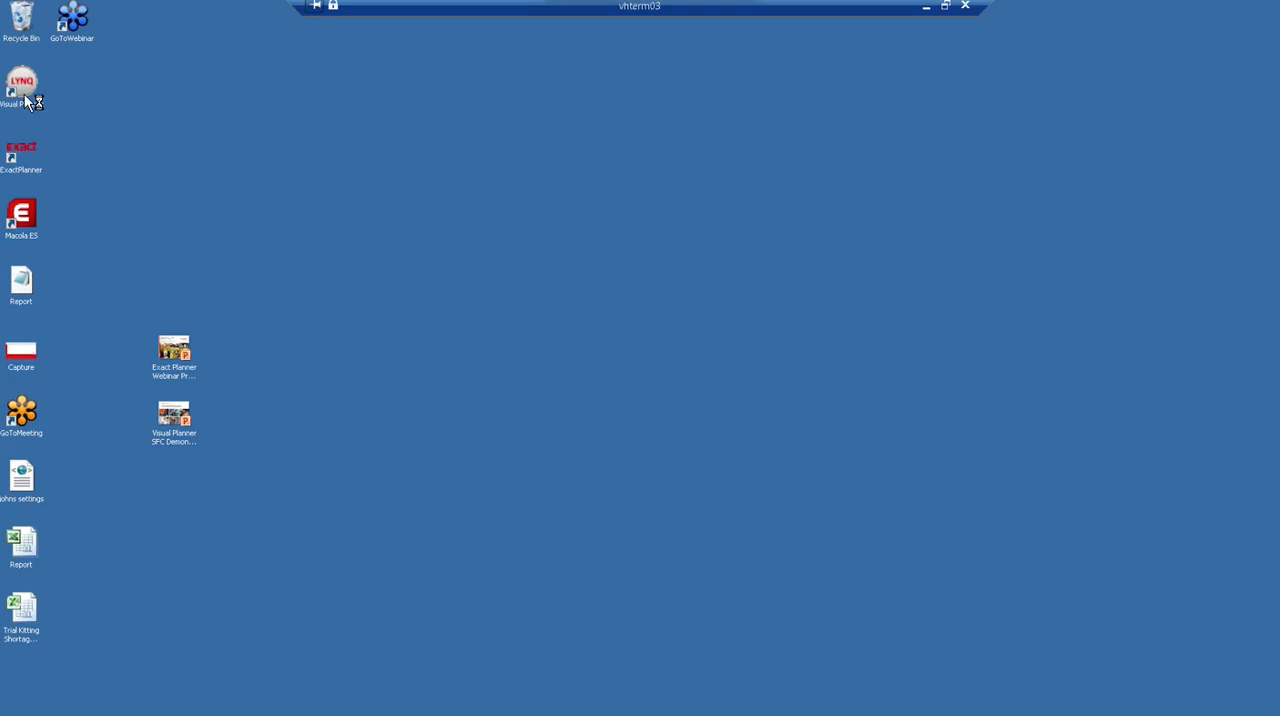
- Switch to Visual Planner on the remote desktop and dismiss the Windows Script Host error
click(28, 97)
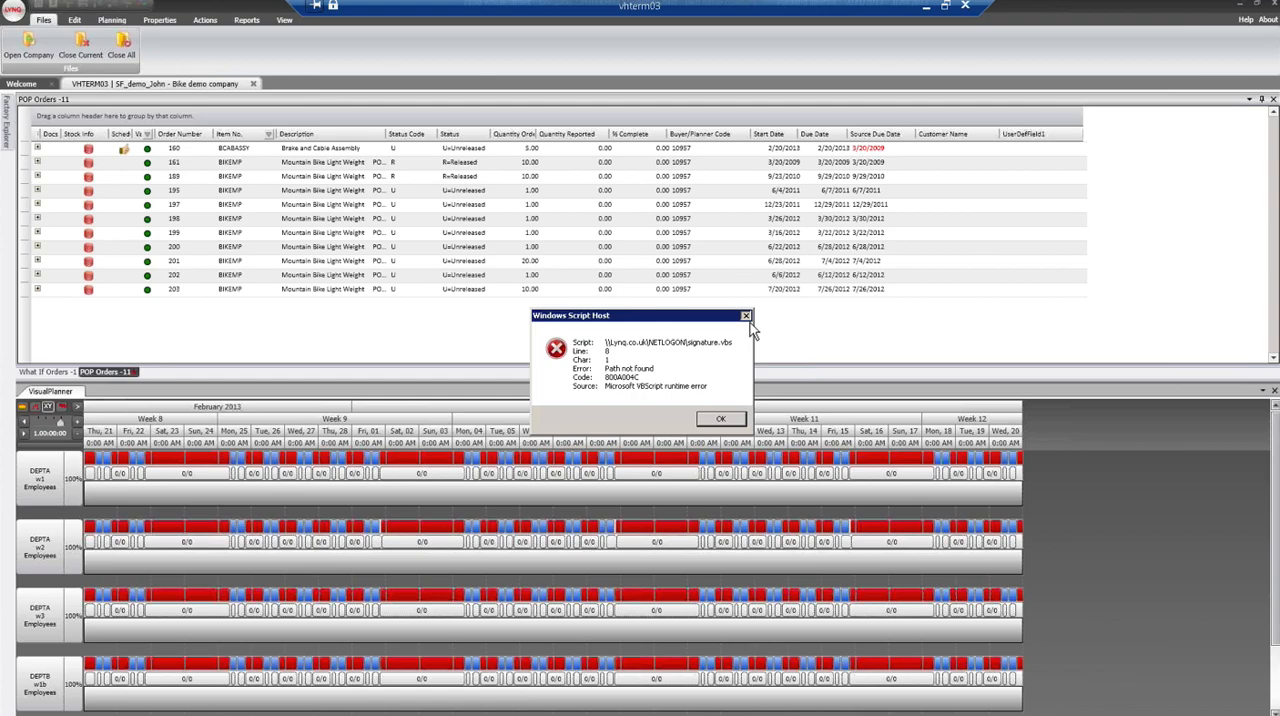
click(746, 317)
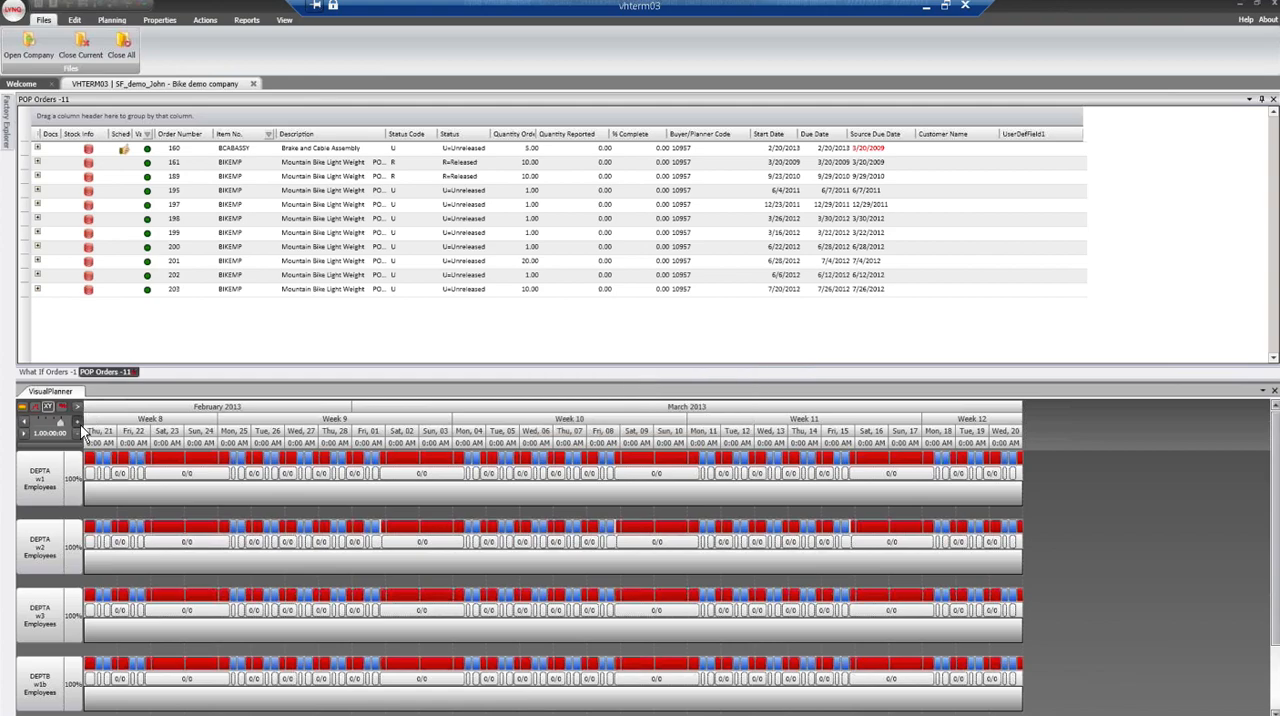
- Zoom the planner timeline in from days to one-hour intervals
click(81, 426)
click(81, 426)
click(81, 426)
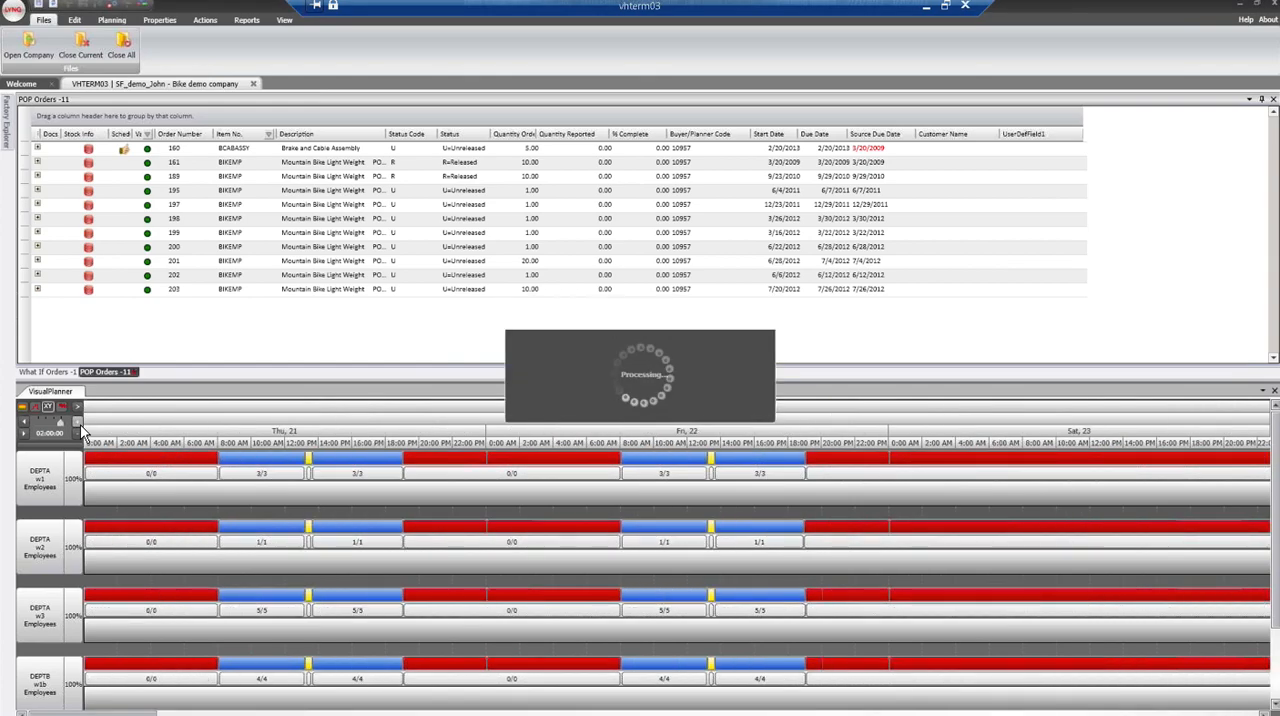
click(80, 424)
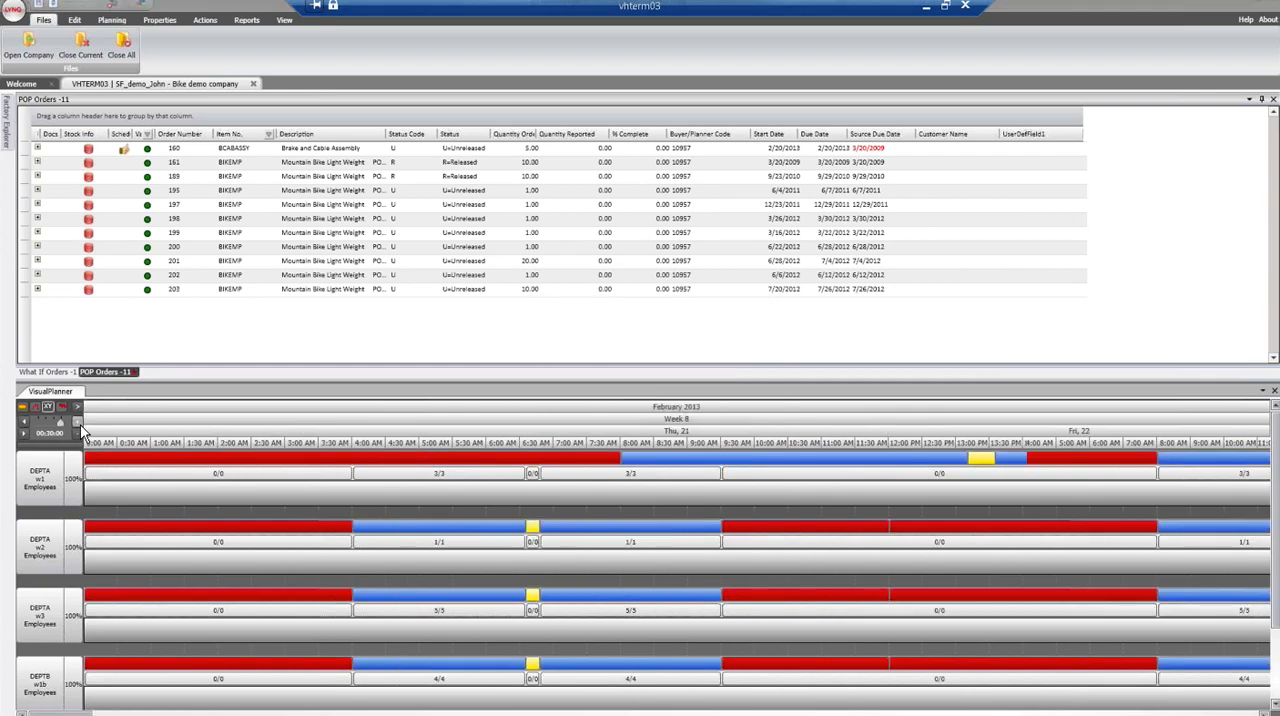
click(78, 433)
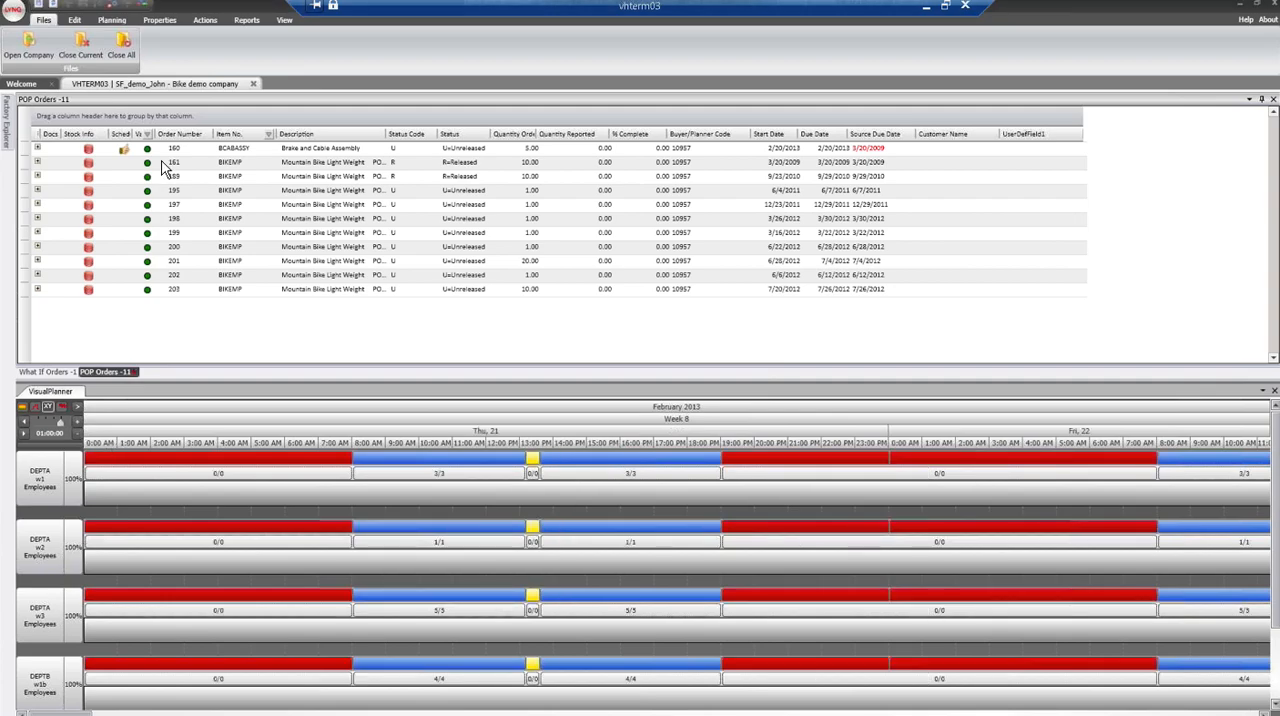
- Expand the BCABASSY order and examine its Cut, Weld and Paint operations, including work centres, quantities reported and overlap settings
click(130, 152)
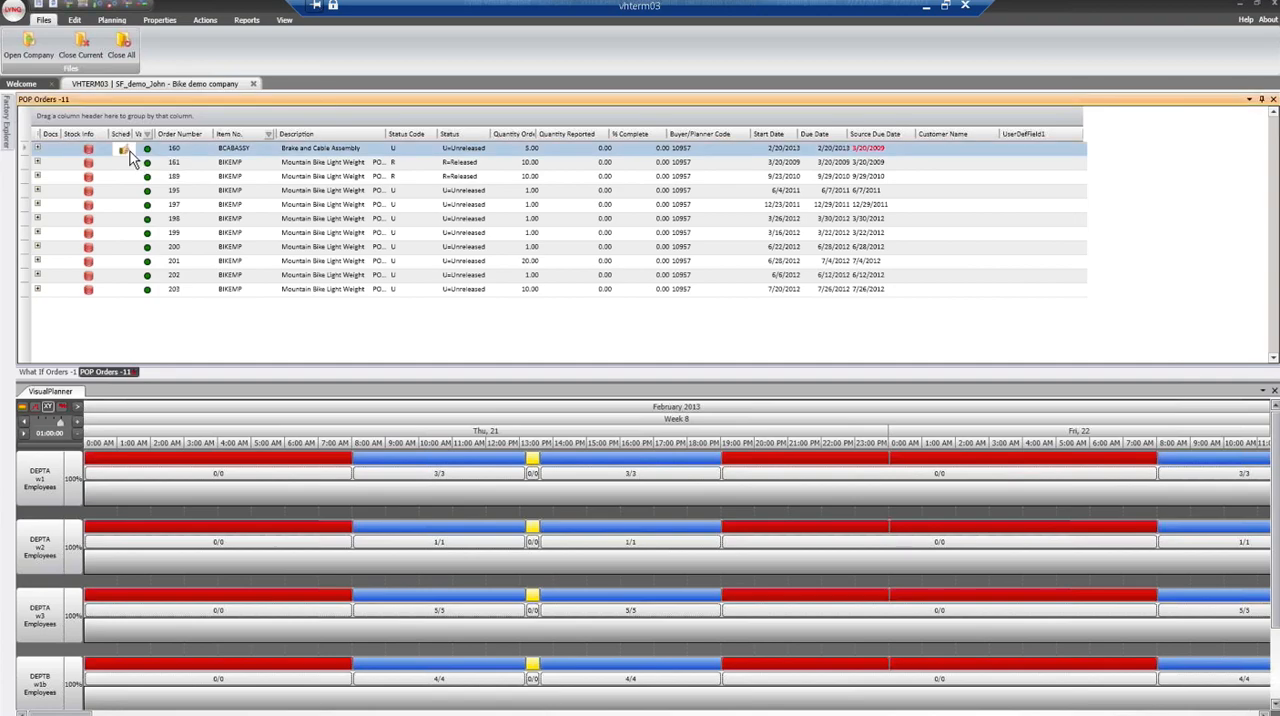
click(38, 148)
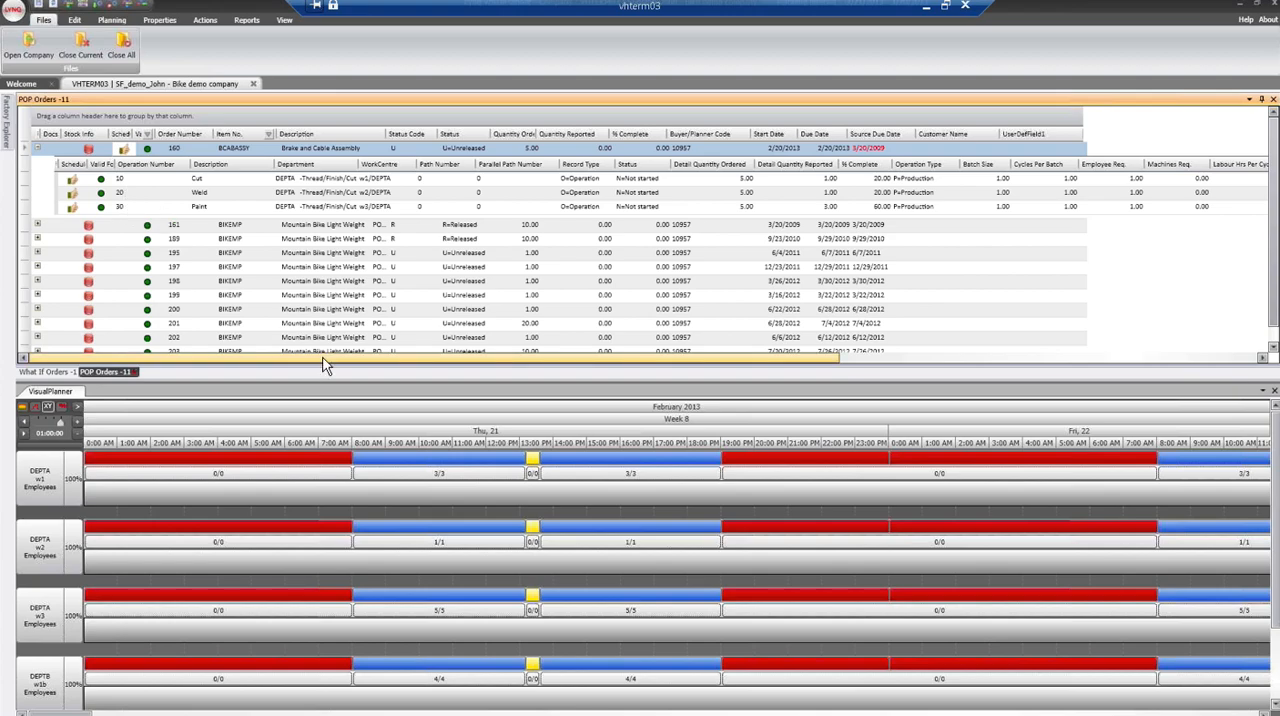
drag(340, 361, 377, 367)
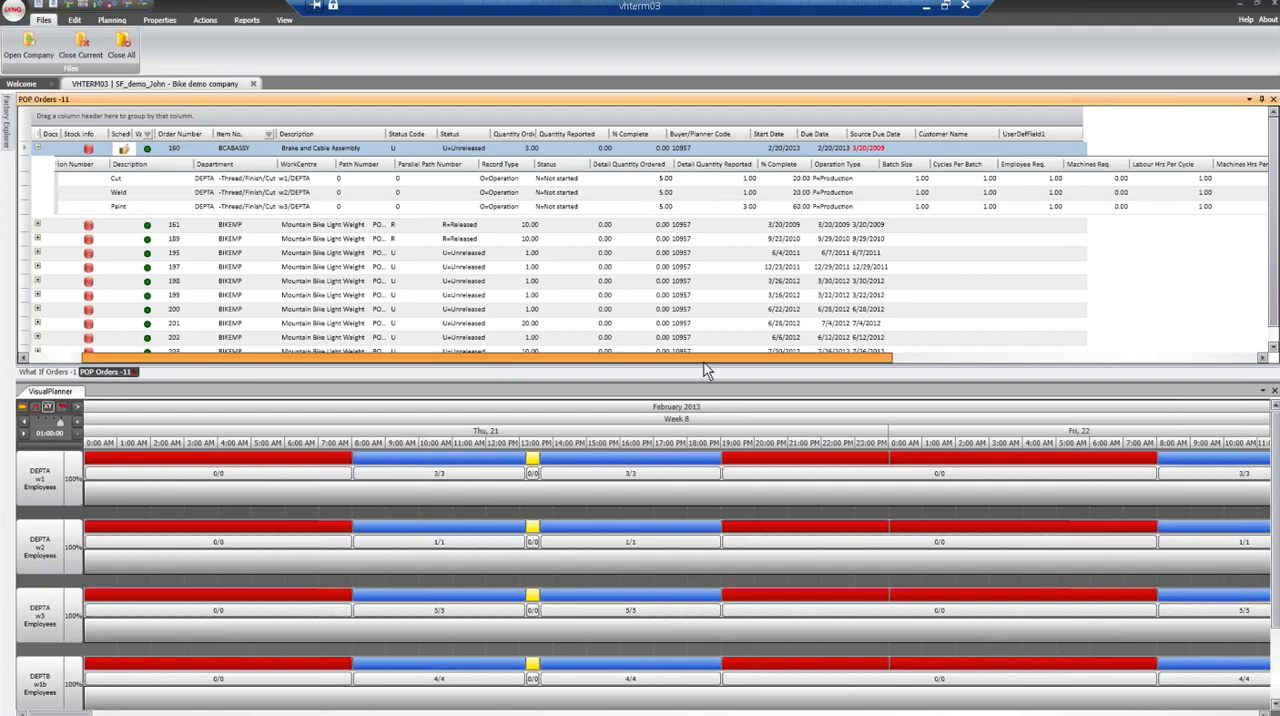
drag(705, 370, 785, 368)
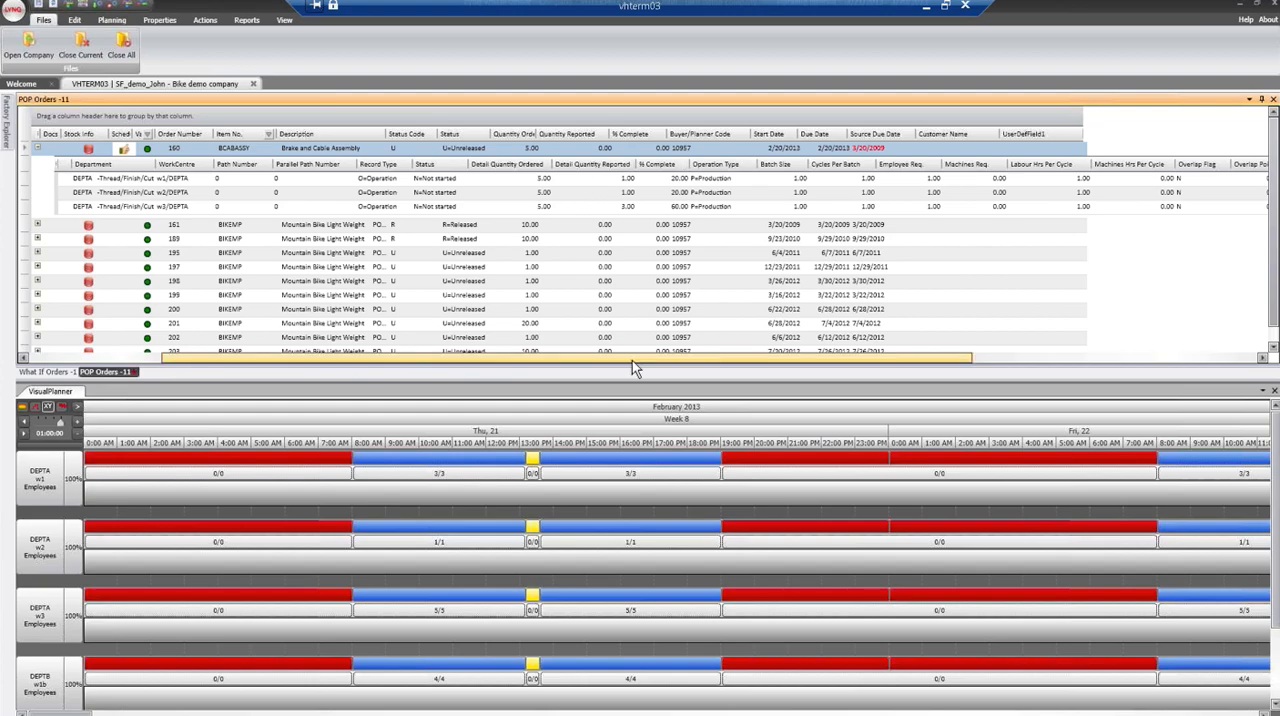
drag(632, 361, 428, 369)
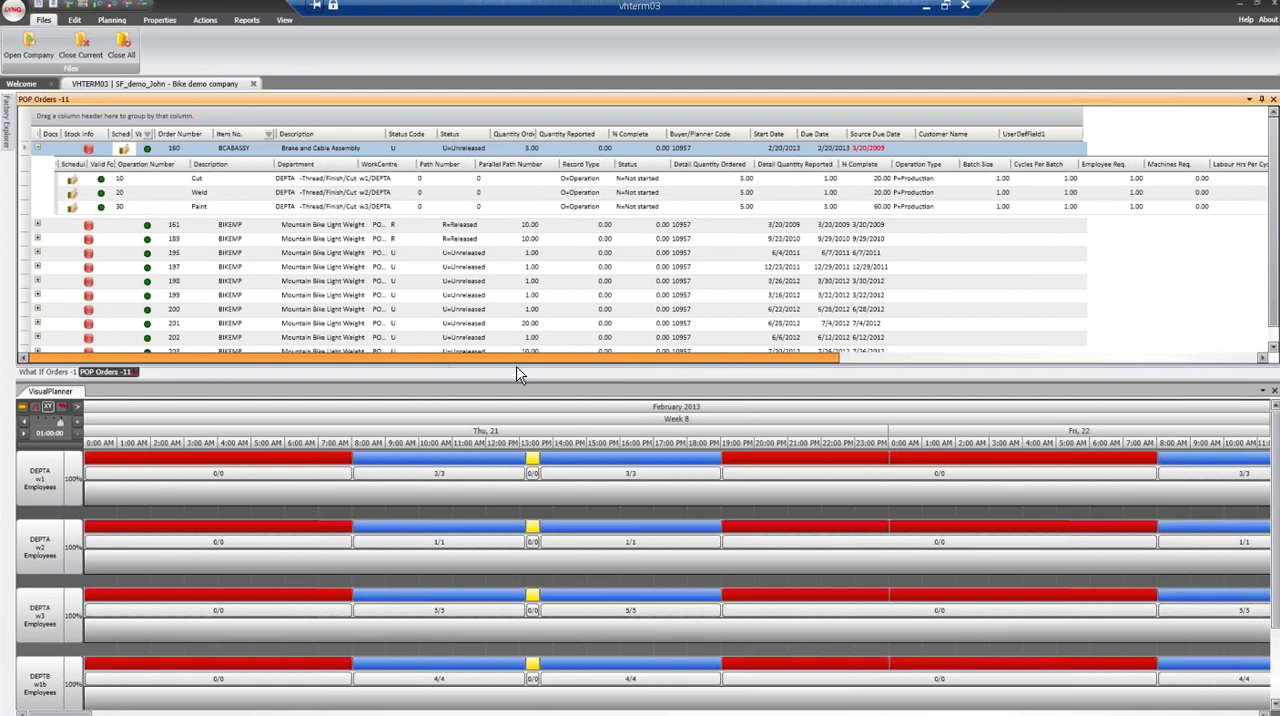
drag(517, 367, 462, 360)
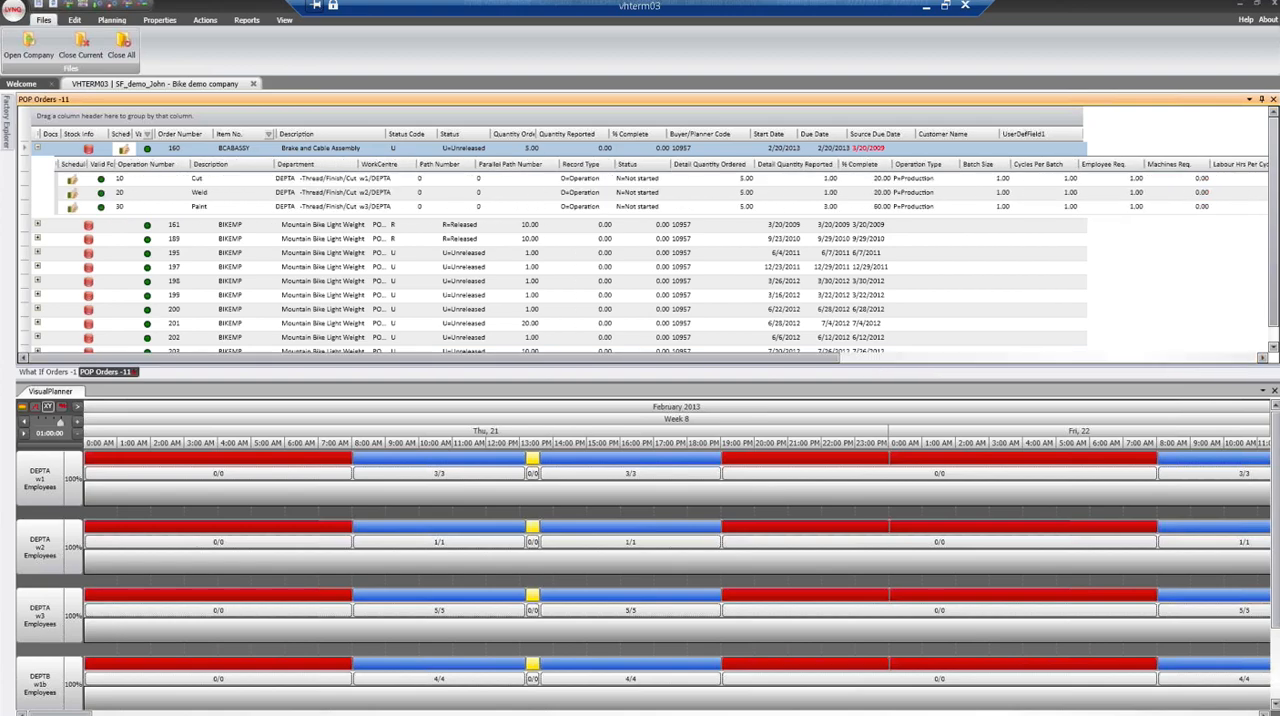
- Autoschedule the first BIKEMP order in the POP orders list and apply the autoscheduling results
click(173, 229)
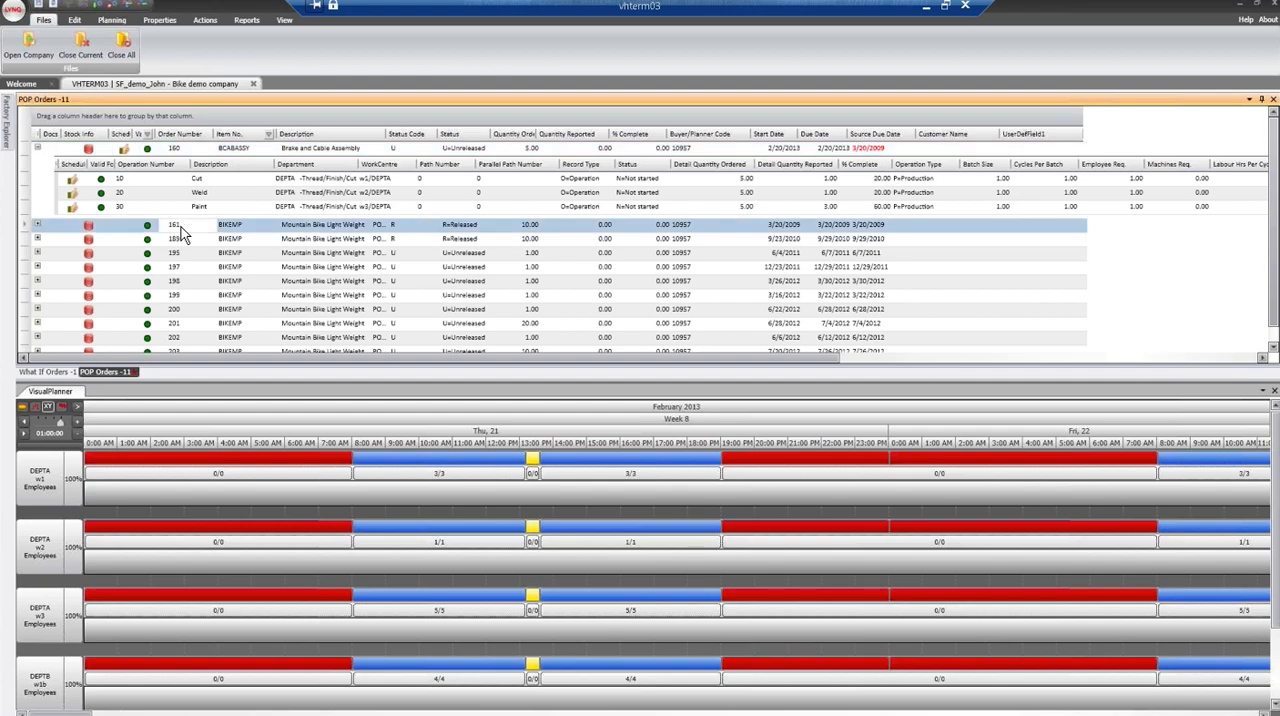
right_click(182, 233)
mouse_move(238, 246)
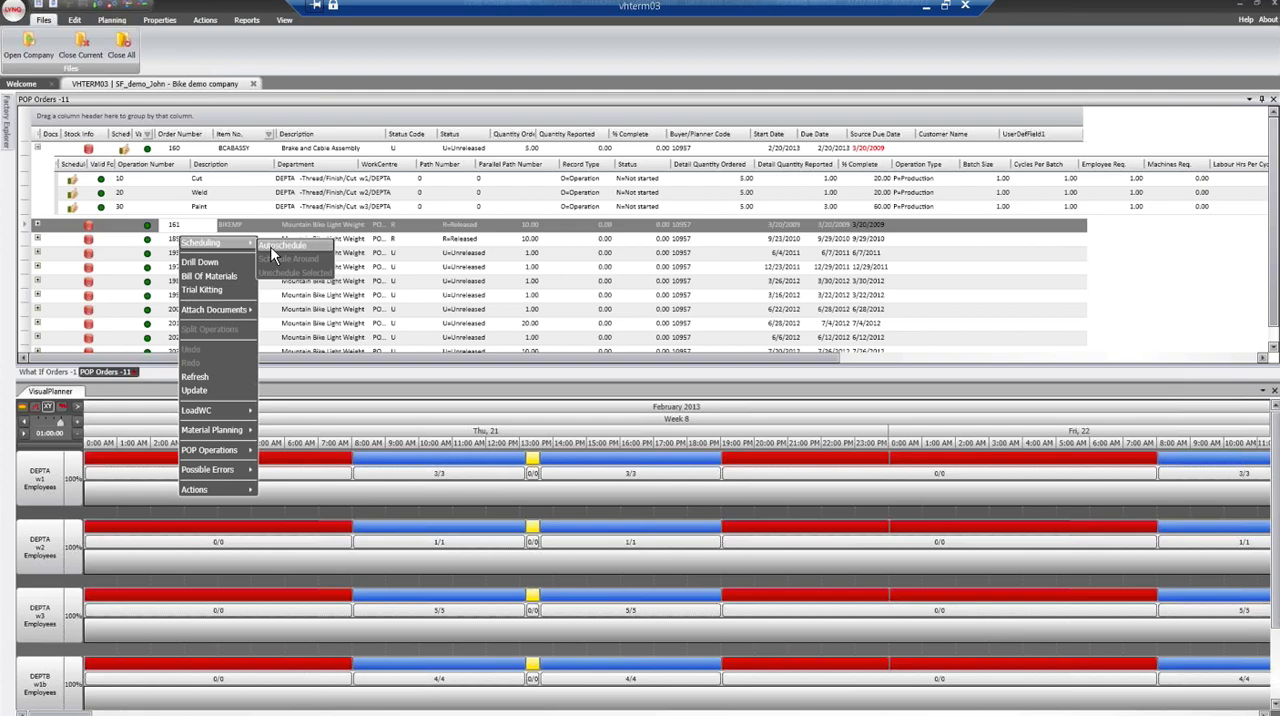
click(282, 245)
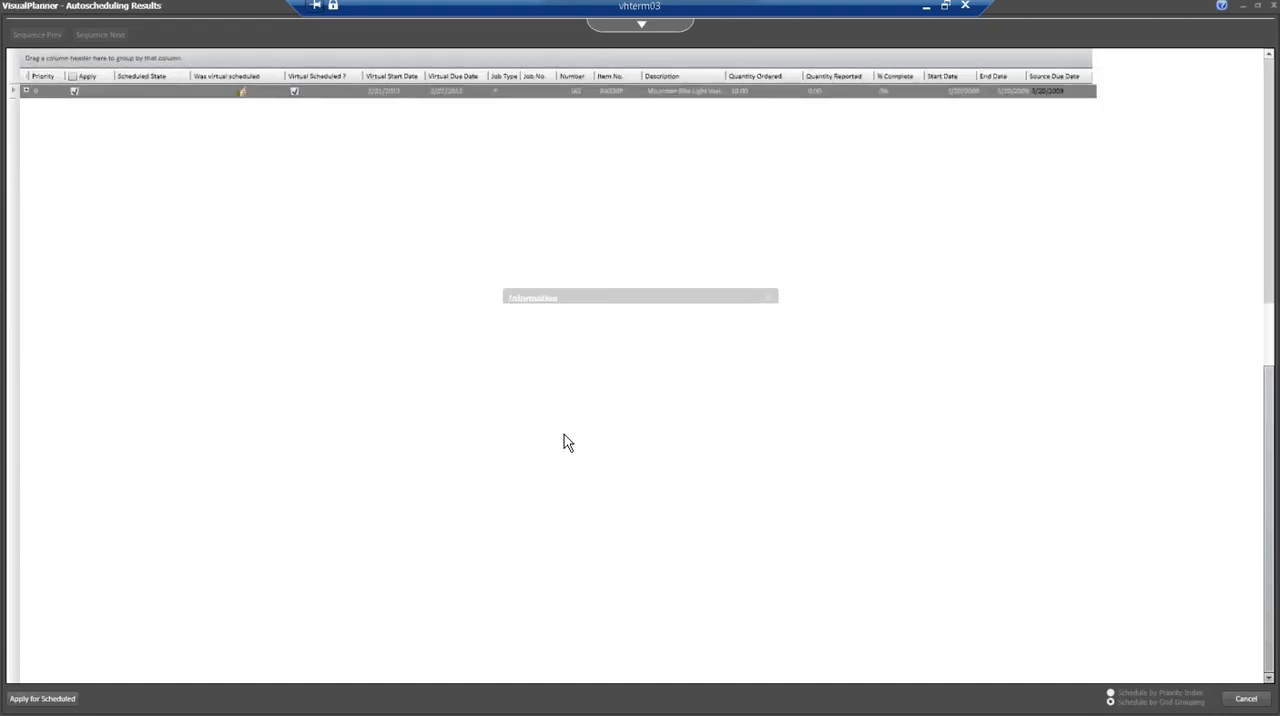
click(645, 391)
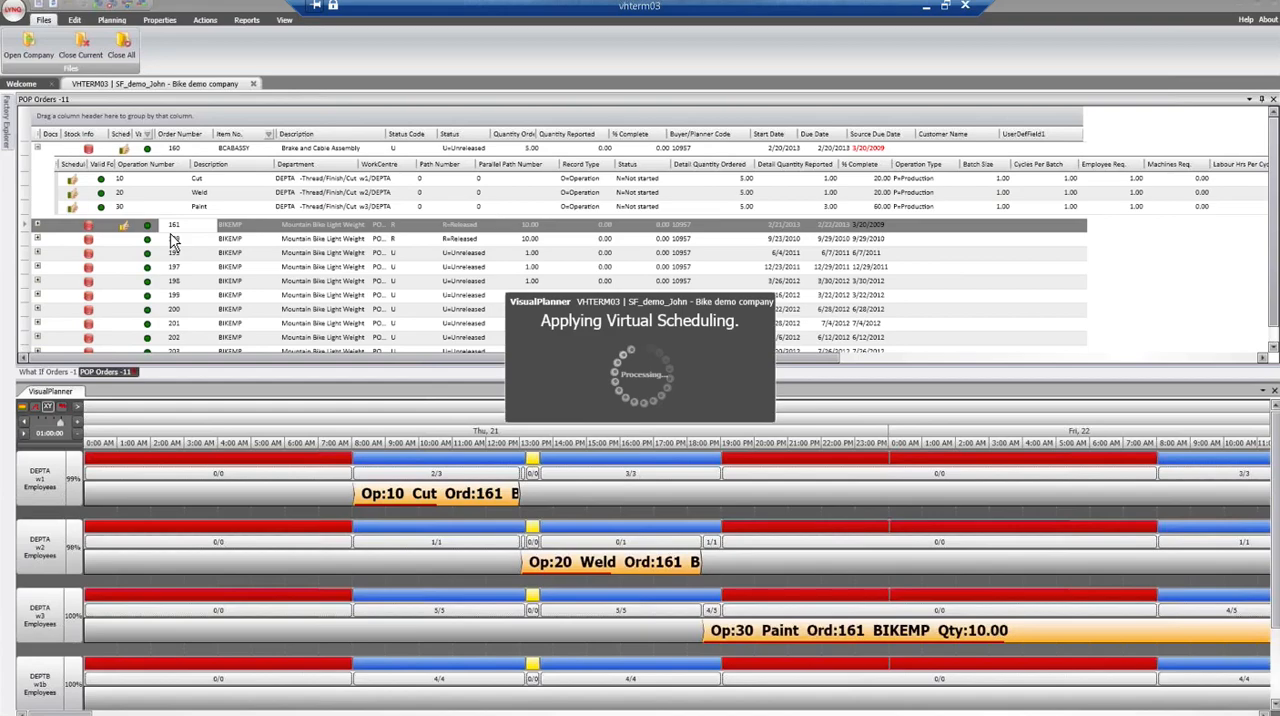
- Expand the scheduled BIKEMP order and move its Weld operation on w2 to start at about 15:00 on Thursday 21 February
click(38, 227)
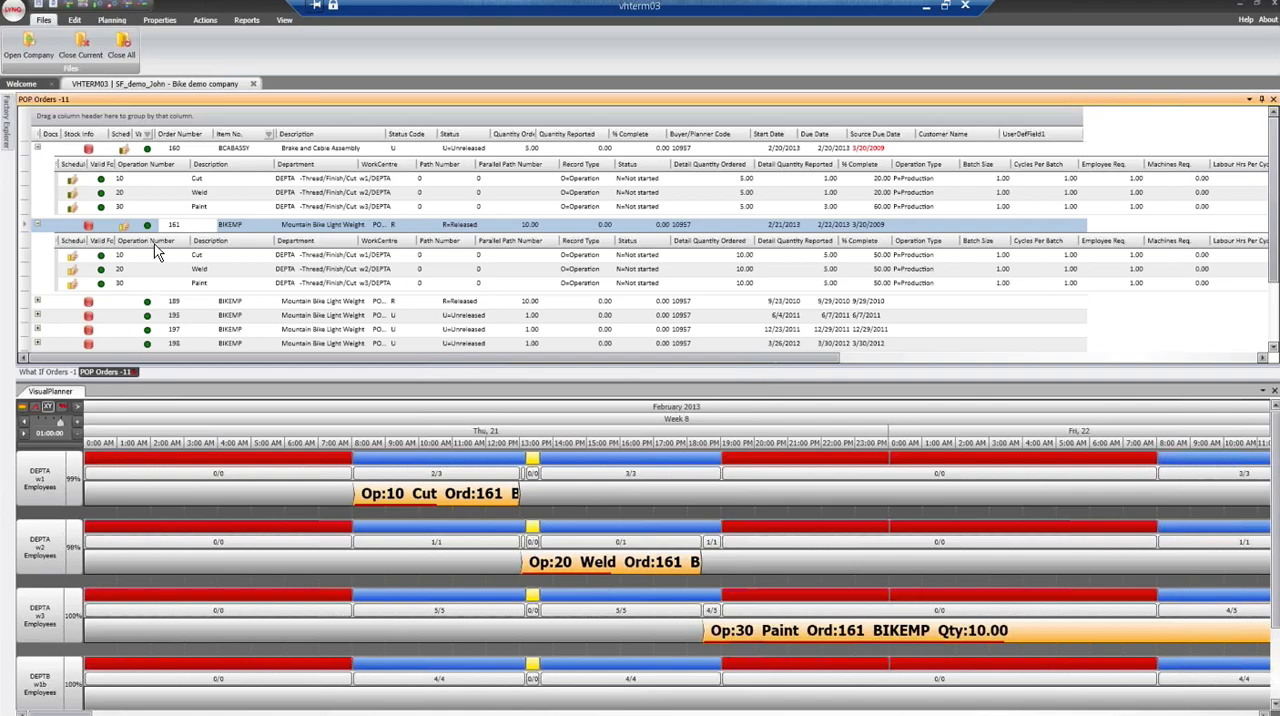
click(591, 576)
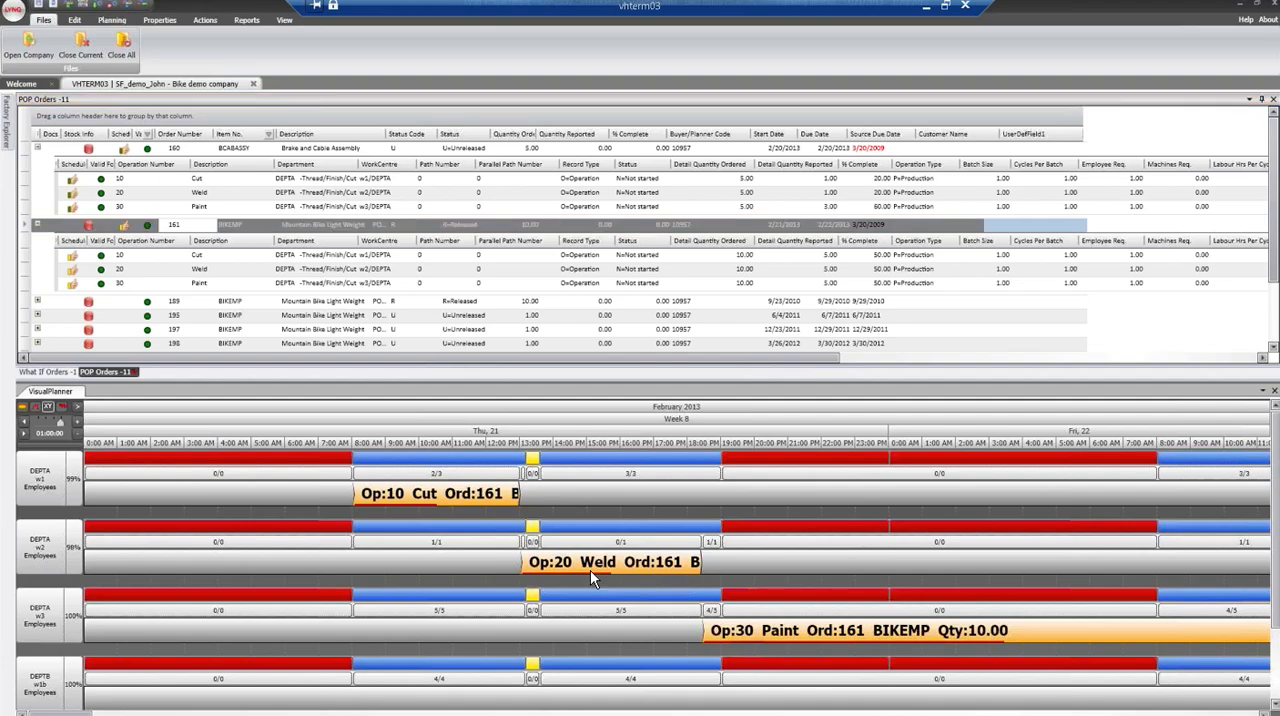
drag(633, 569, 688, 567)
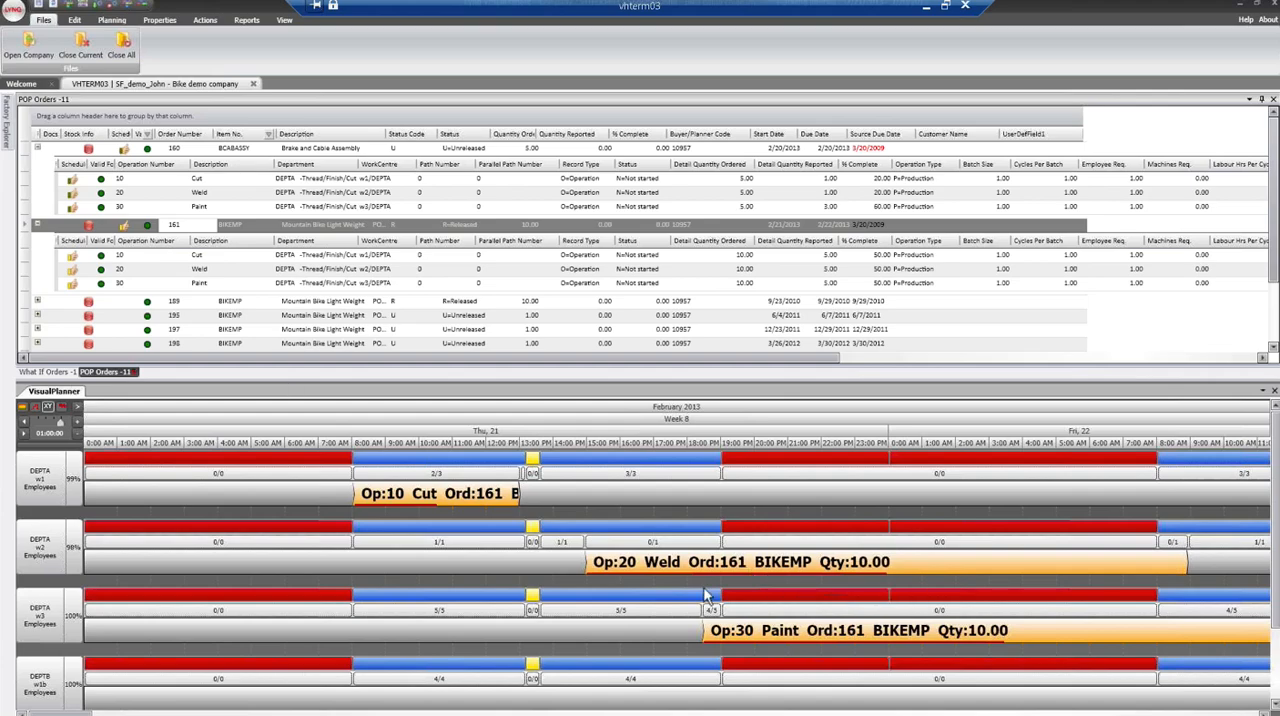
mouse_move(735, 622)
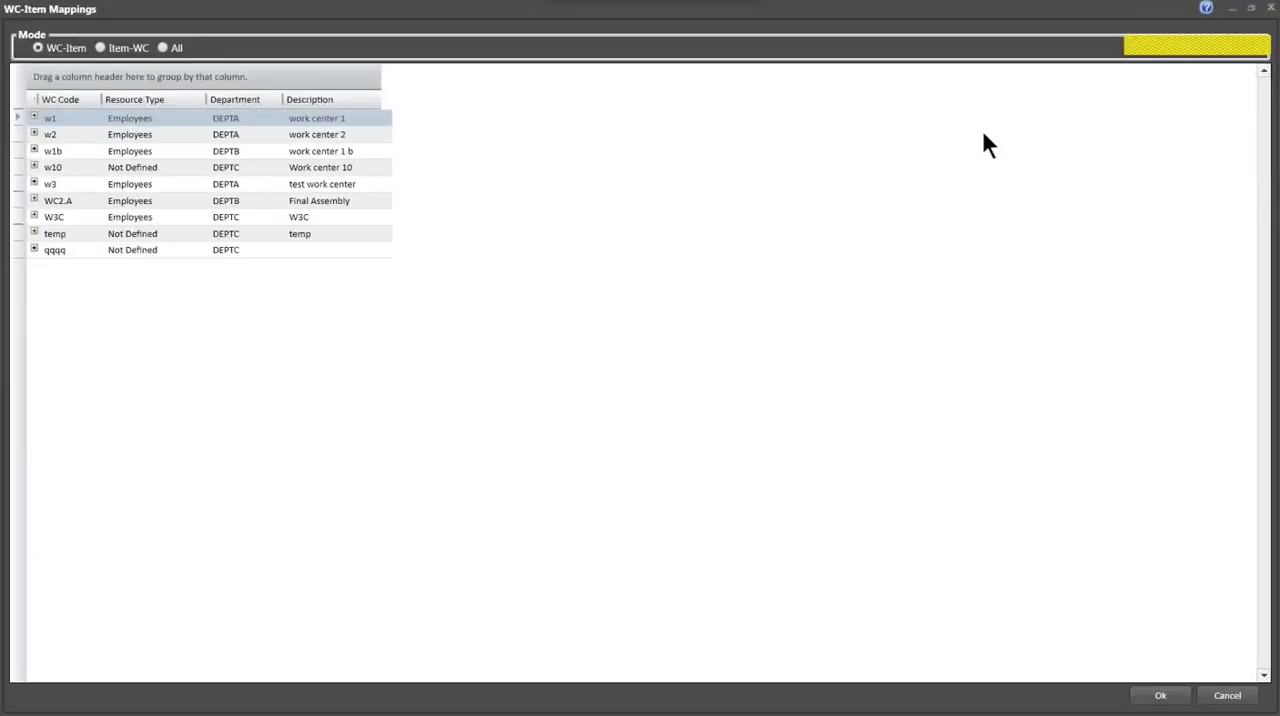
- Cancel the WC-Item Mappings window and schedule the PARENT ITEM 2 order on w1 directly after the BIKEPP order
click(1222, 697)
click(1226, 696)
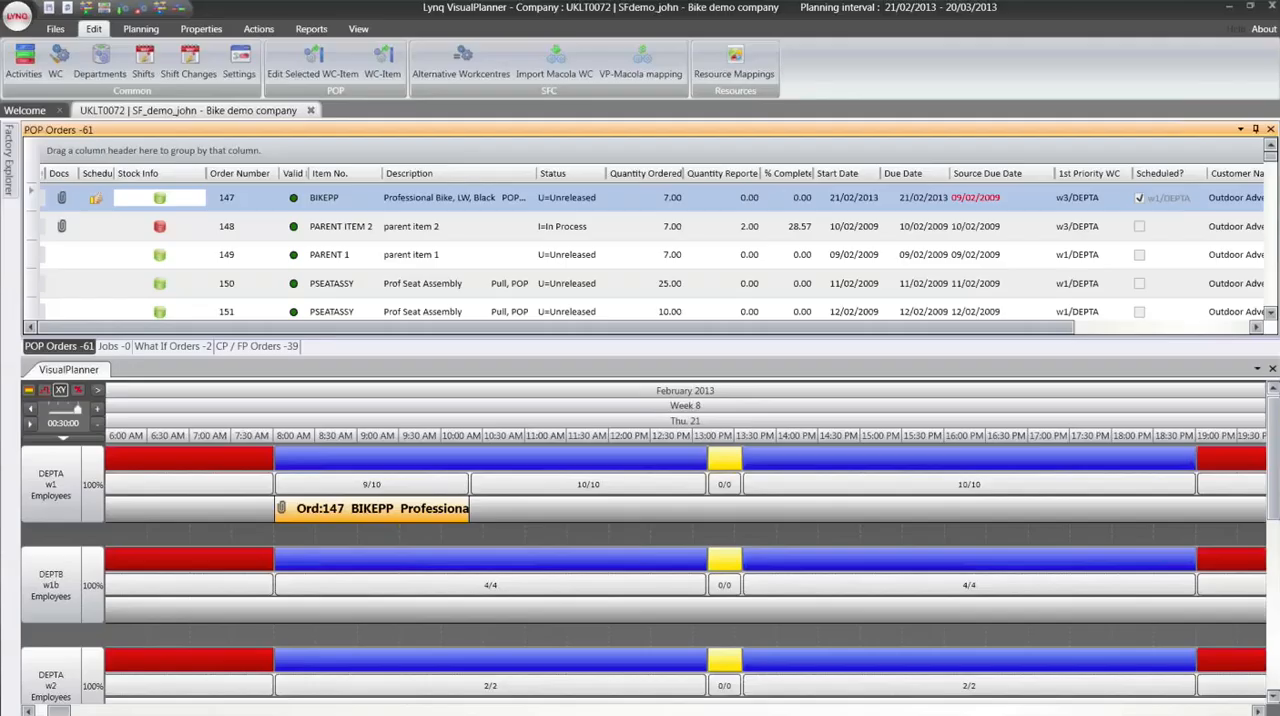
click(272, 226)
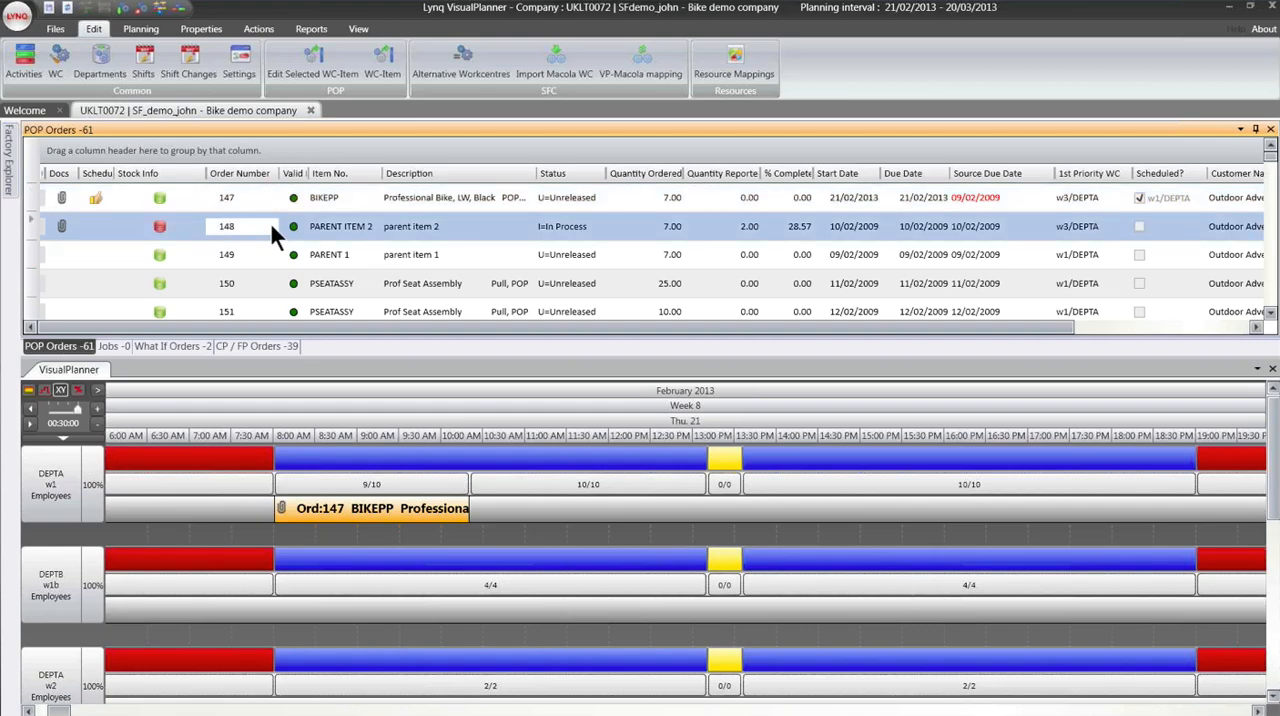
drag(303, 233, 481, 510)
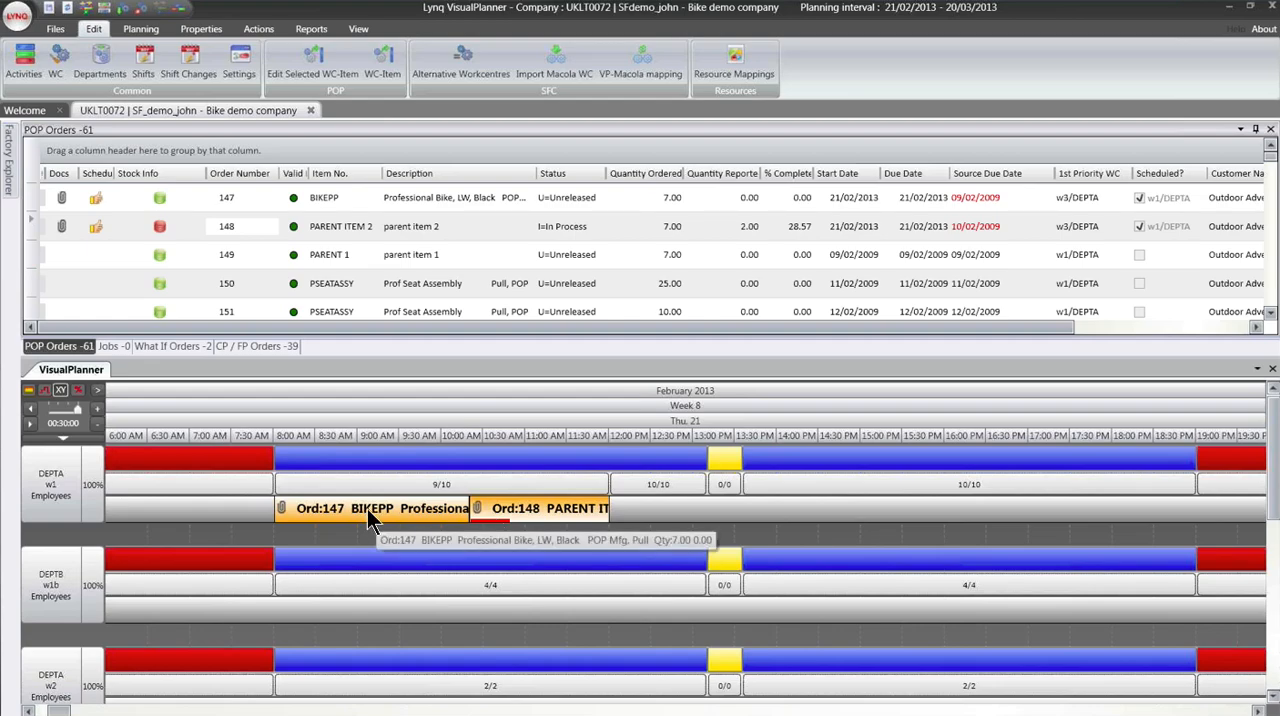
- Remove the BIKEPP and PARENT ITEM 2 orders from the w1 schedule
click(437, 512)
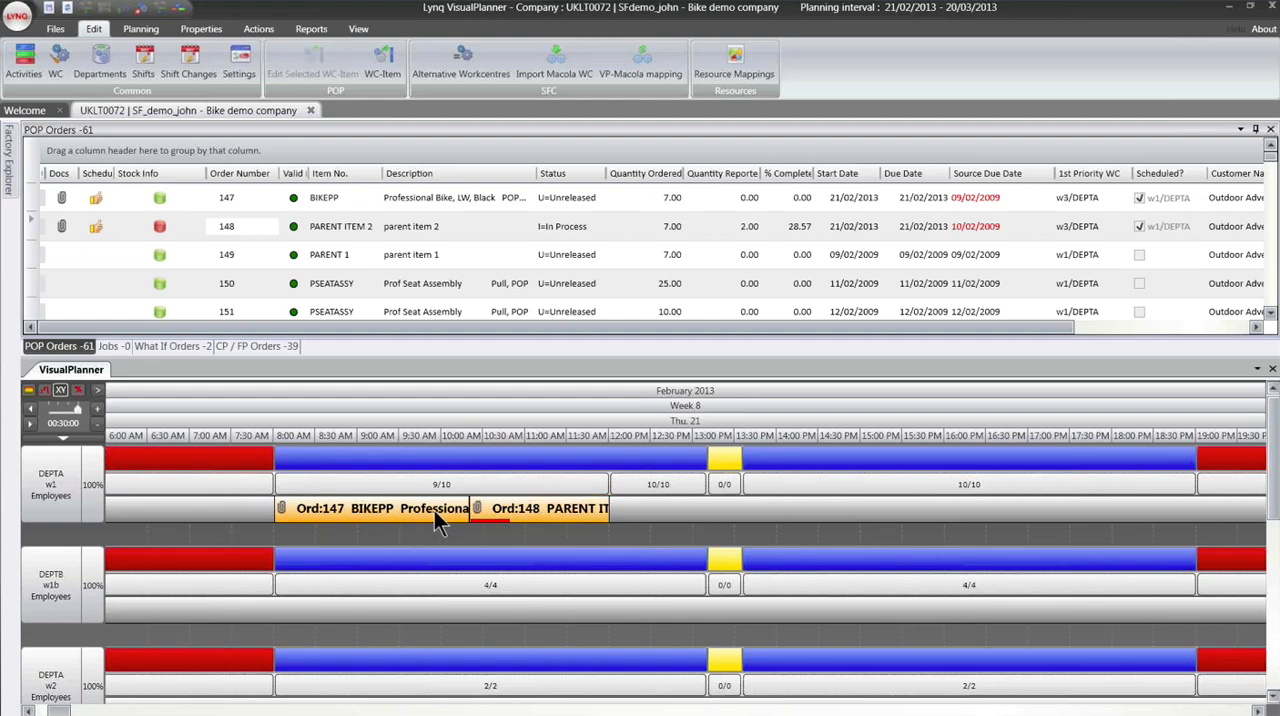
click(435, 512)
key(Delete)
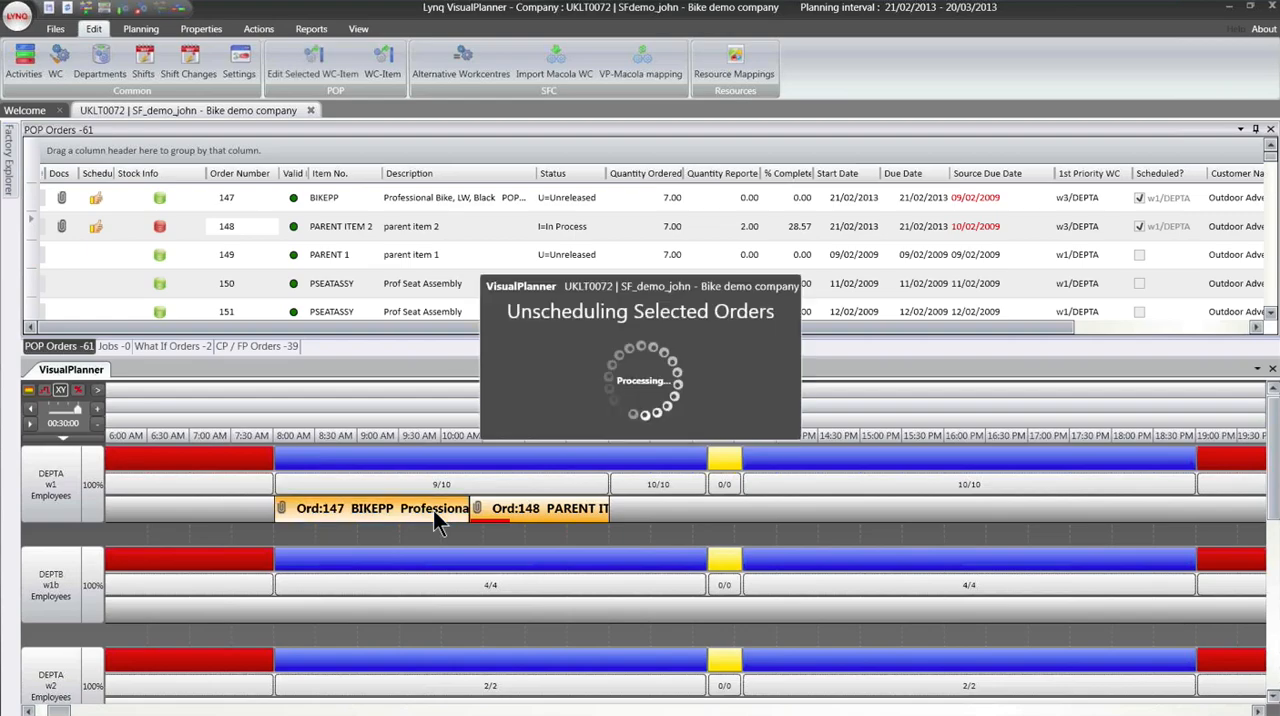
click(540, 520)
key(Delete)
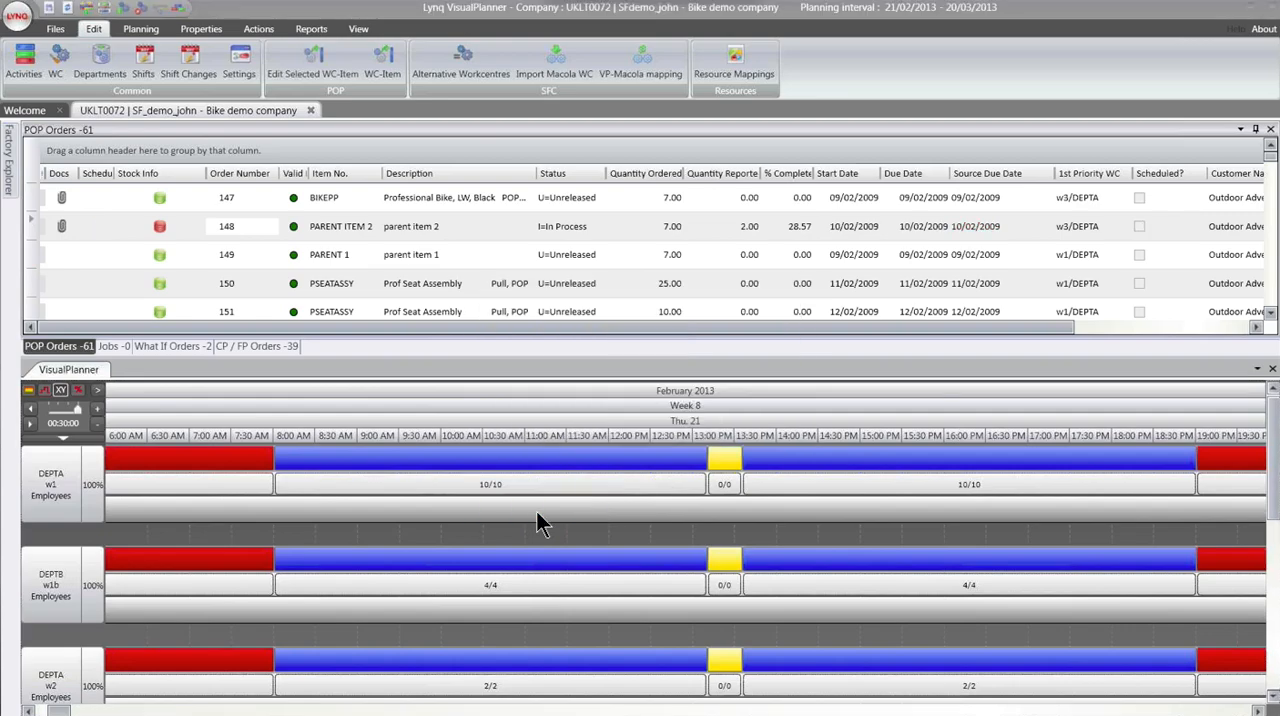
- Autoschedule all POP orders from the first BIKEPP order through the released PPCRANKSET order of quantity 14.00, and apply the results
click(246, 196)
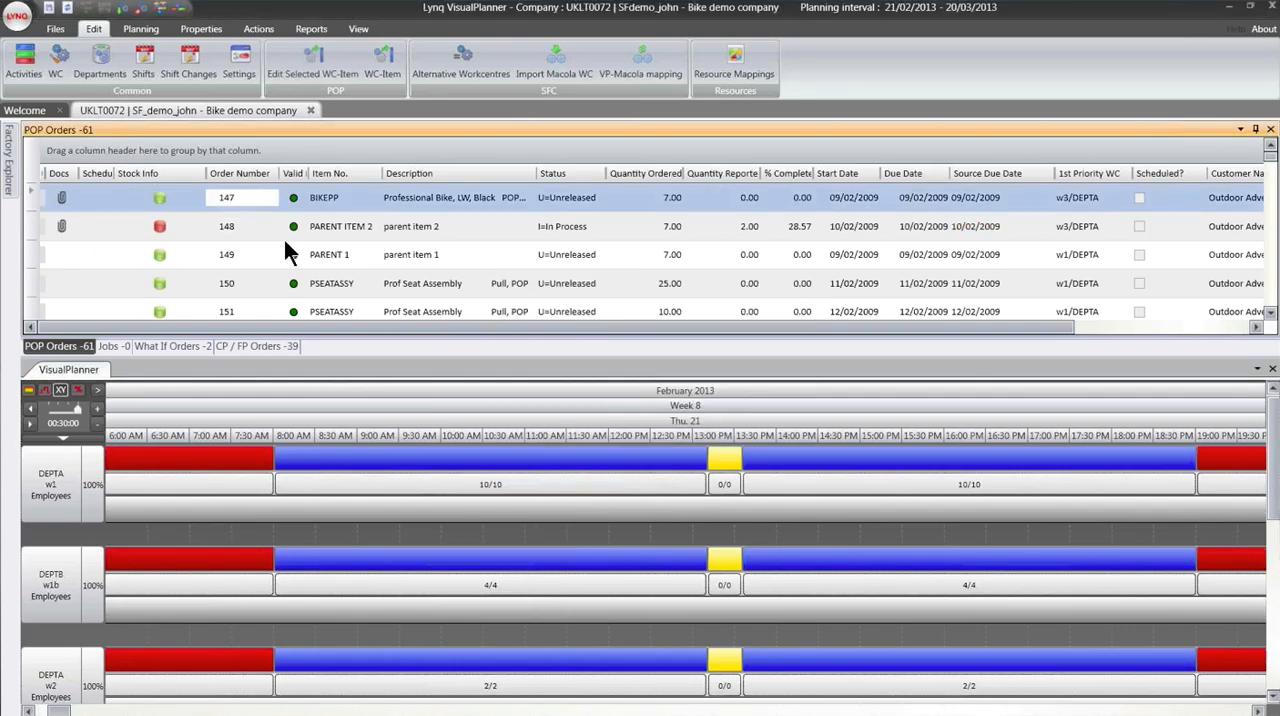
scroll(293, 287, down, 1)
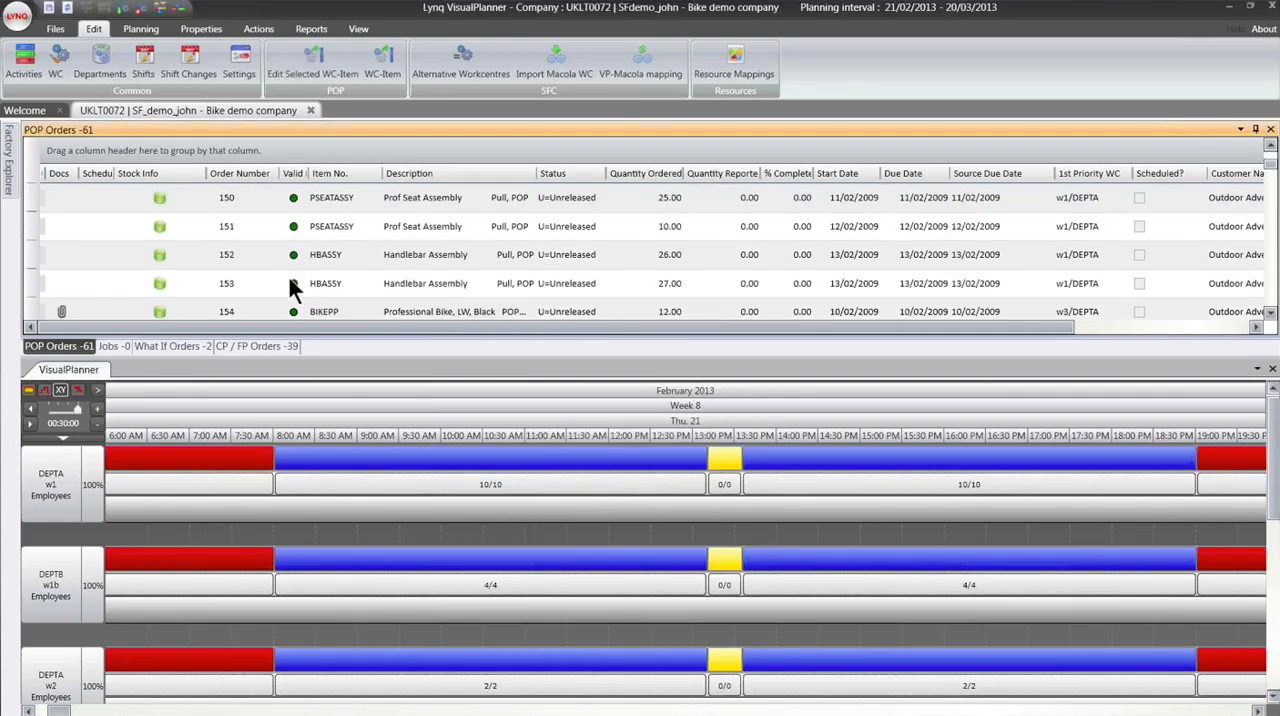
scroll(293, 287, down, 1)
scroll(293, 287, down, 2)
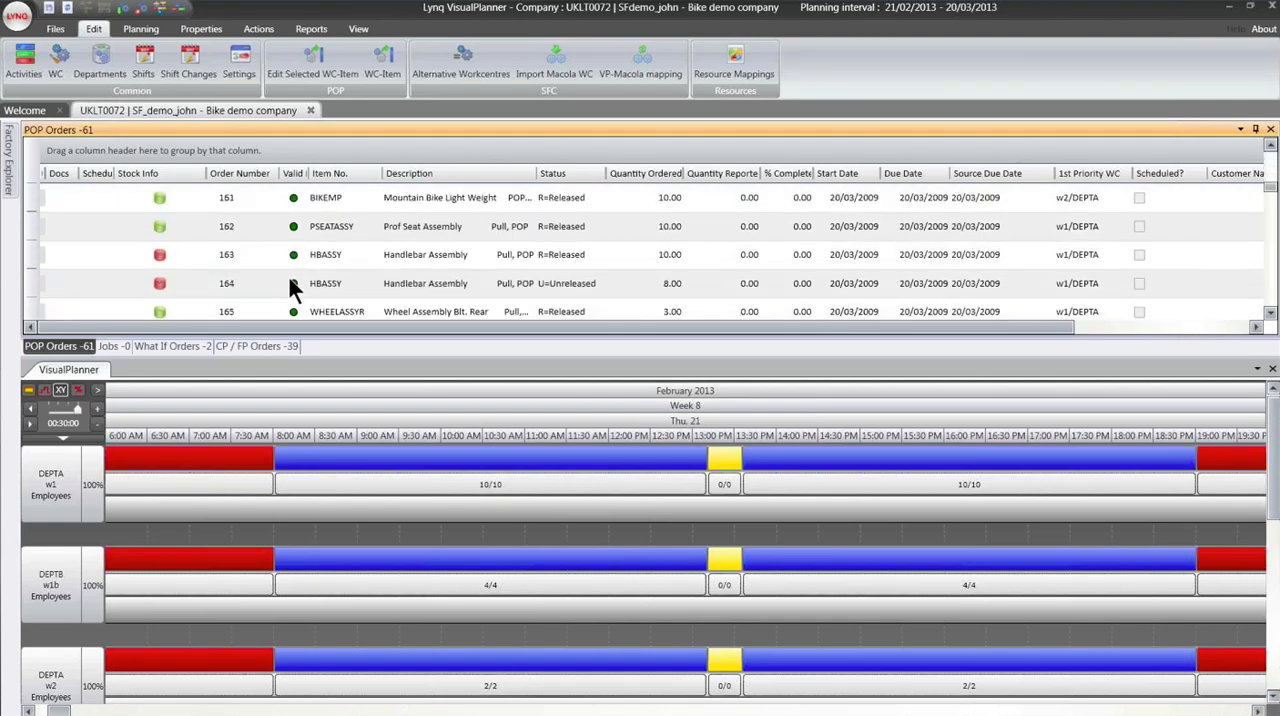
scroll(293, 287, down, 1)
scroll(293, 287, down, 1)
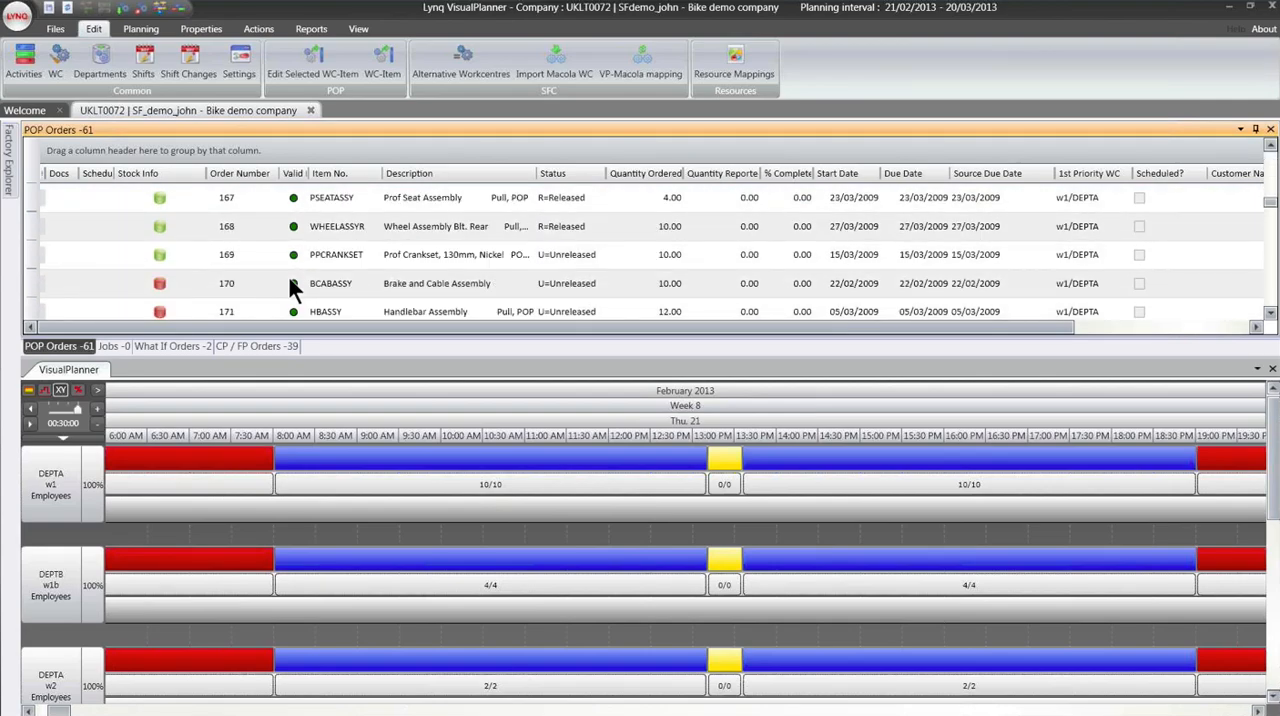
scroll(293, 287, down, 2)
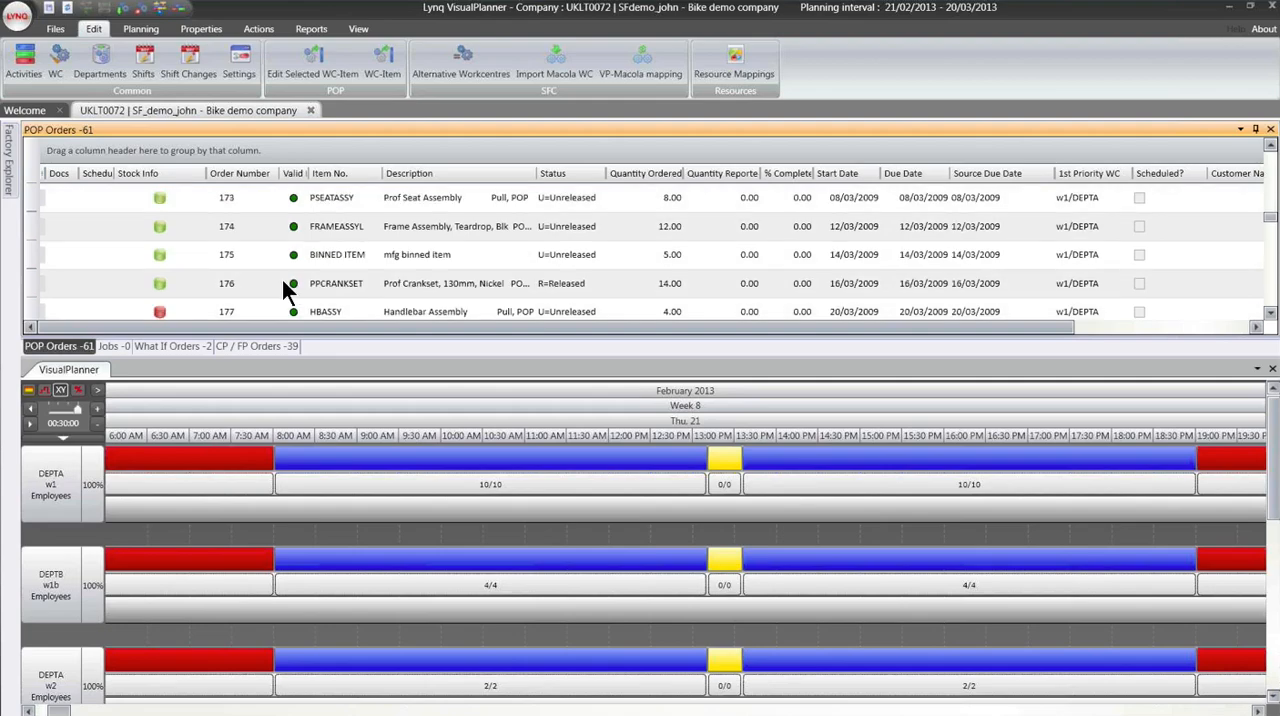
shift+click(285, 283)
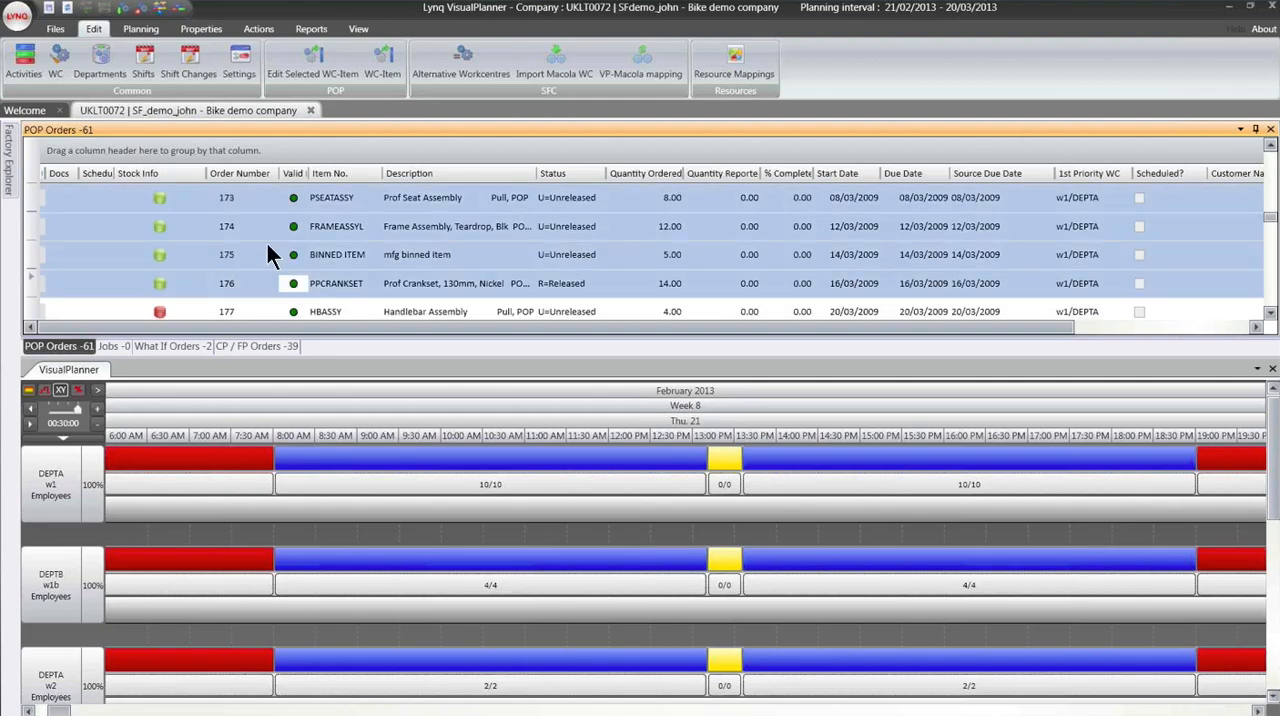
right_click(270, 264)
mouse_move(334, 276)
click(390, 279)
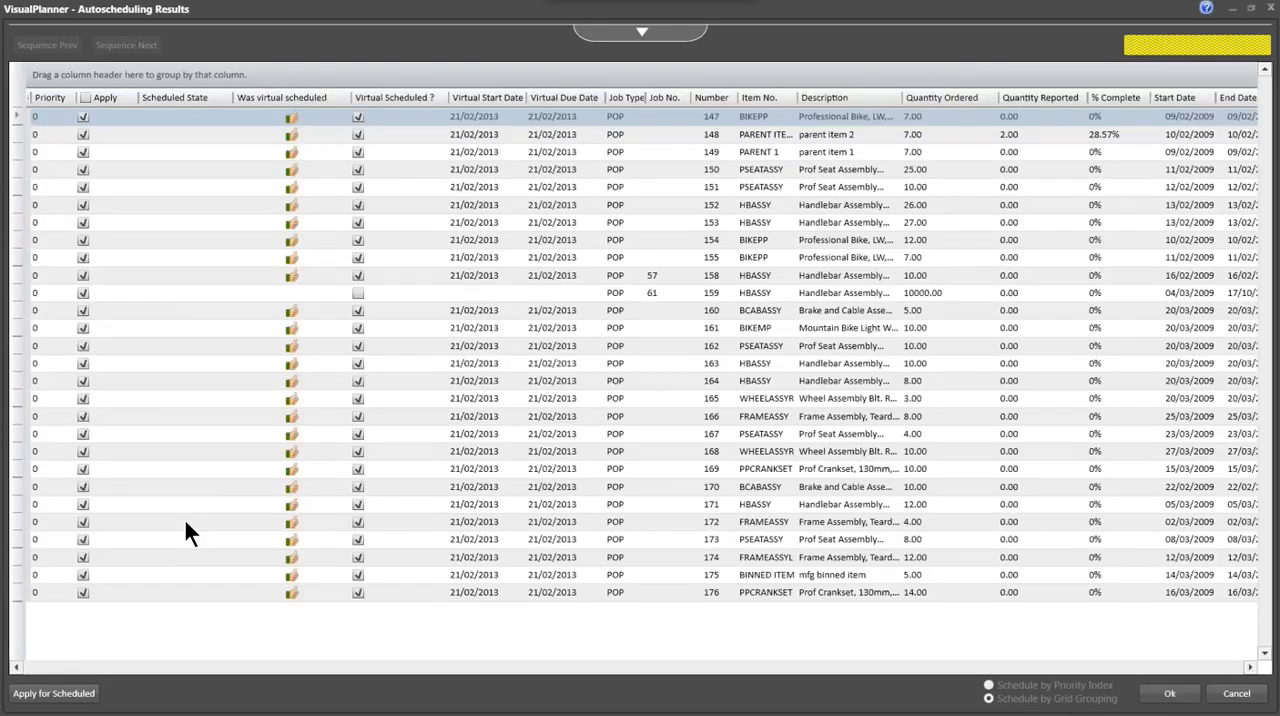
click(654, 398)
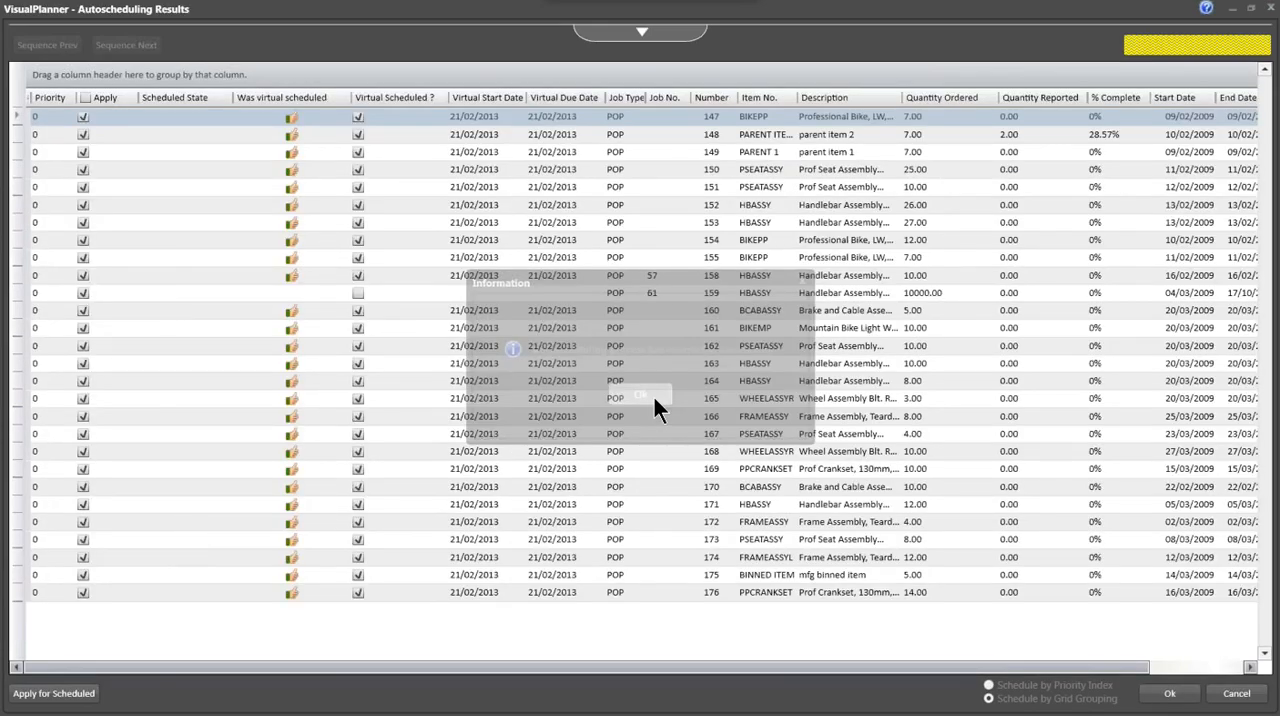
click(1169, 694)
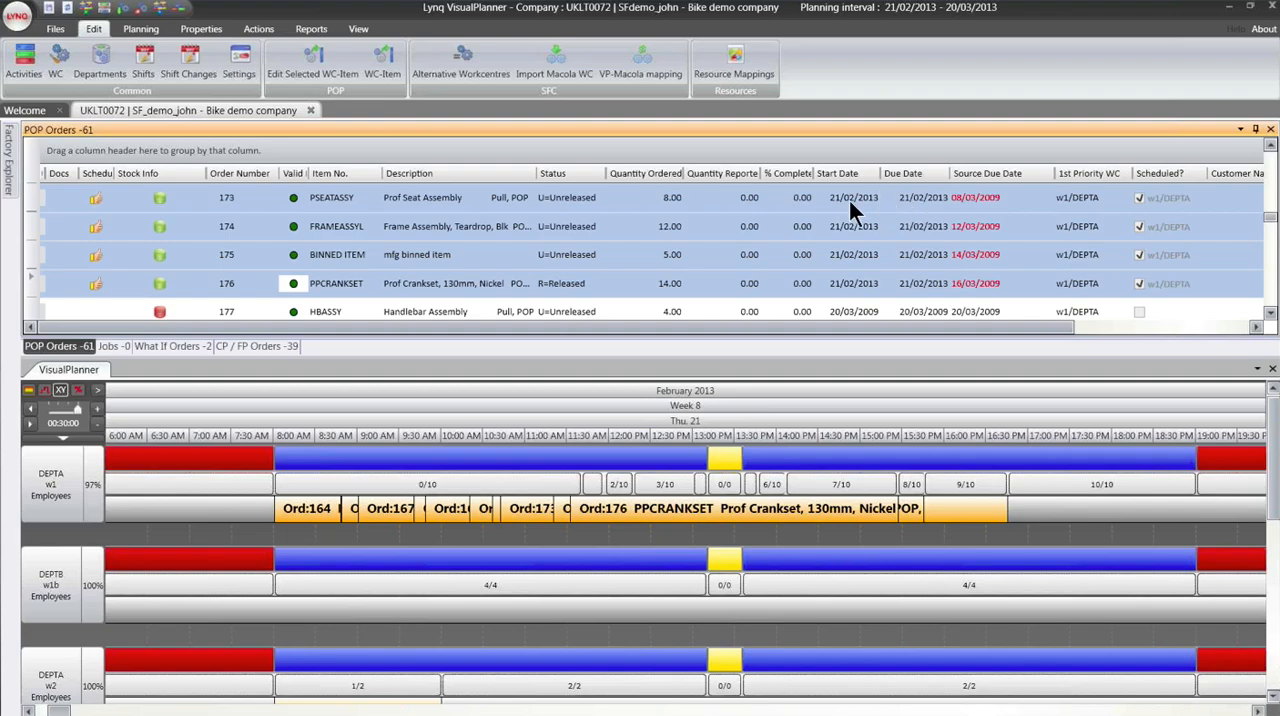
- Expand the w1 work centre row to show its individual orders and set the timeline interval to 02:00:00
click(919, 197)
click(842, 197)
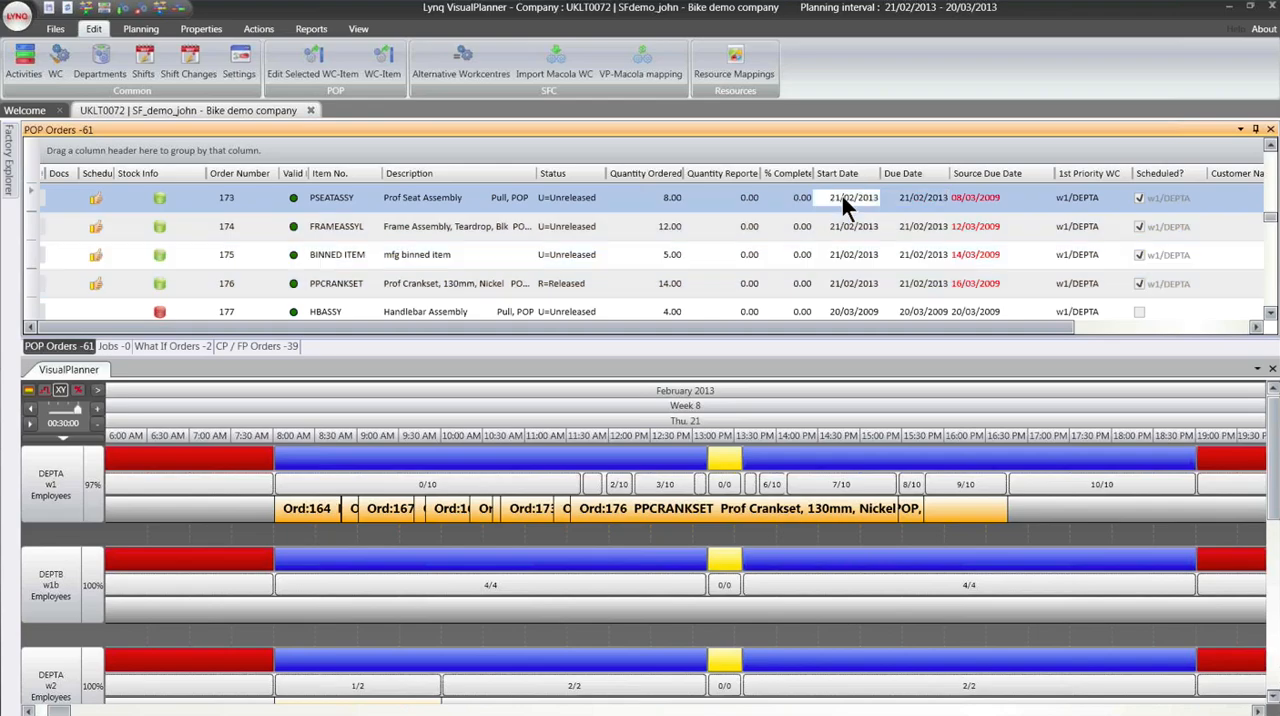
click(66, 484)
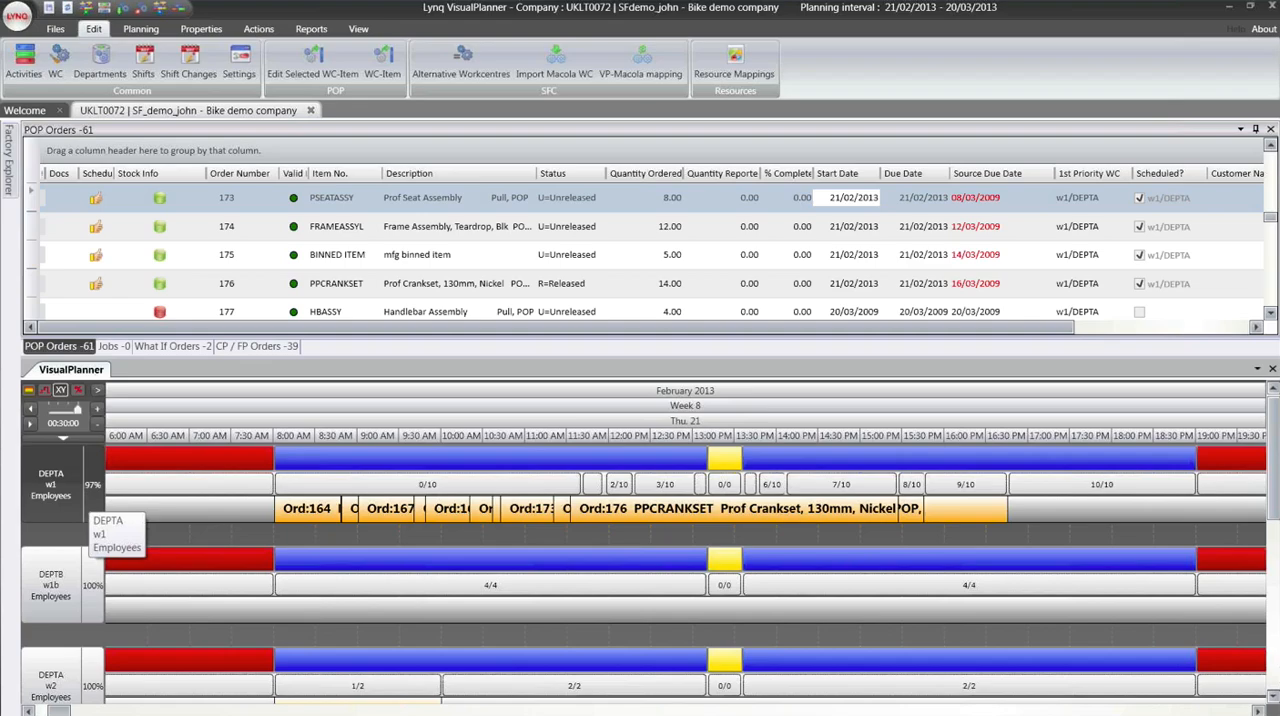
click(70, 493)
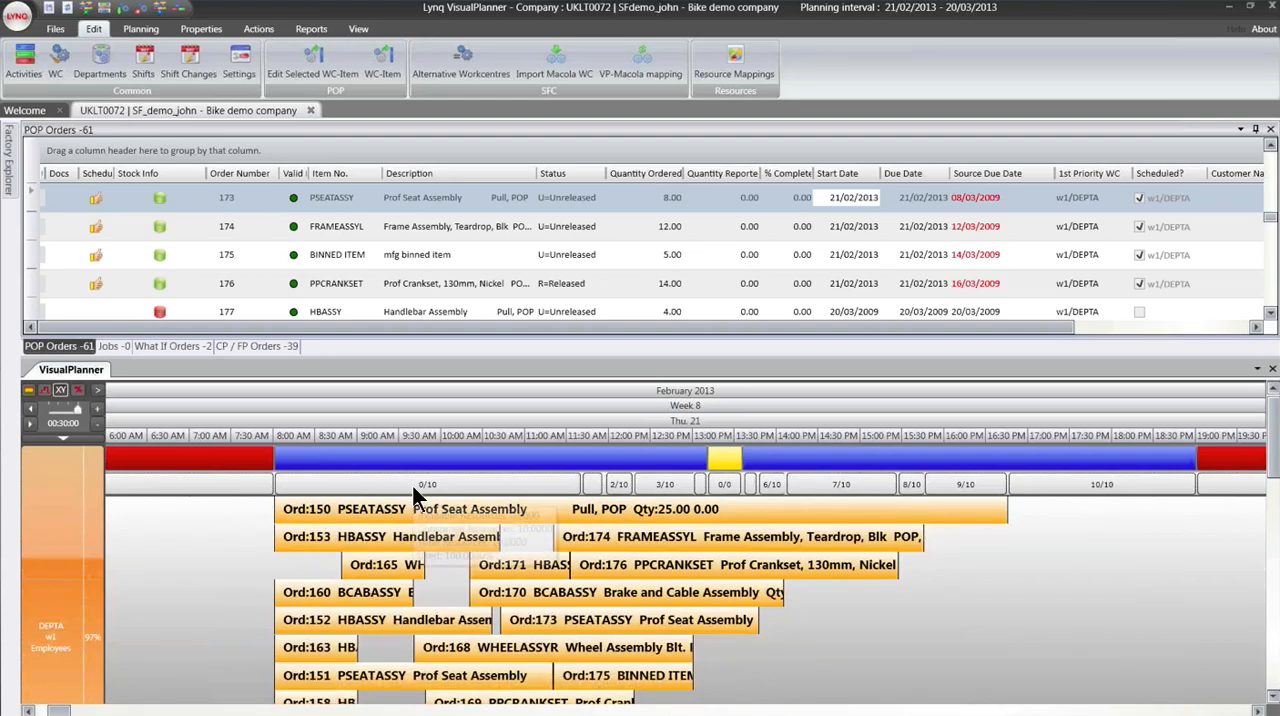
mouse_move(412, 485)
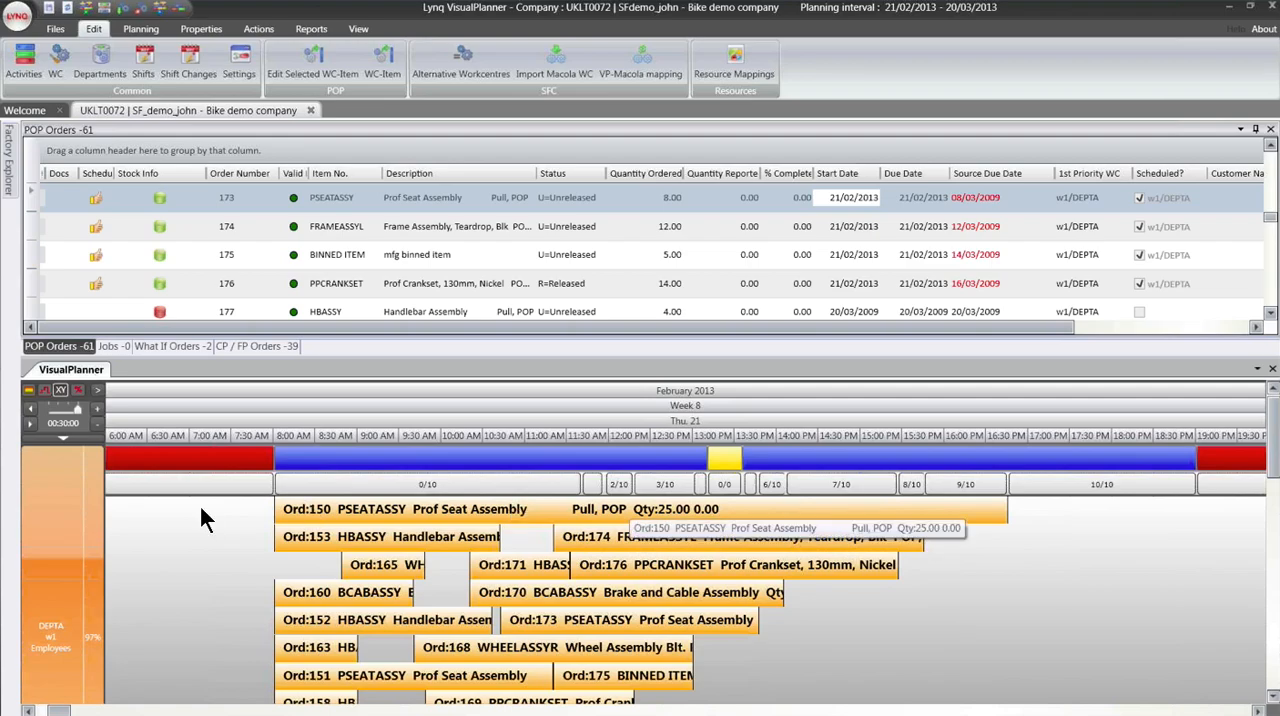
click(97, 424)
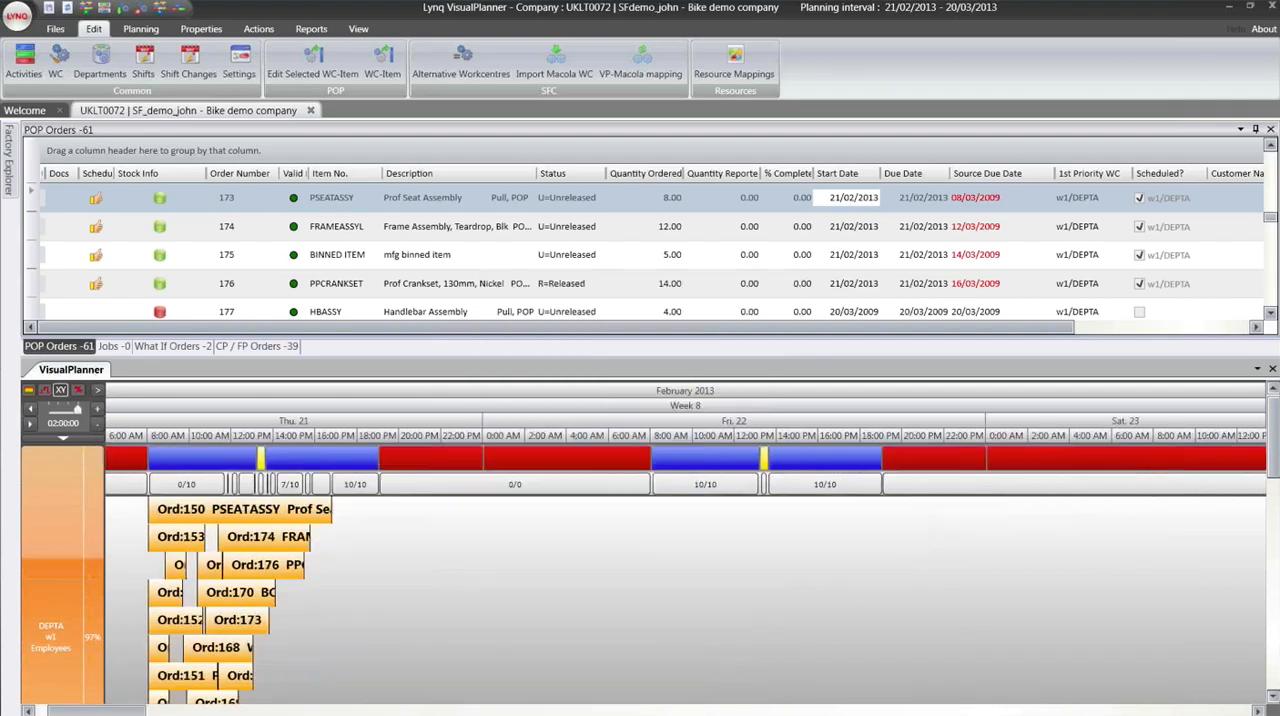
mouse_move(341, 512)
mouse_move(200, 512)
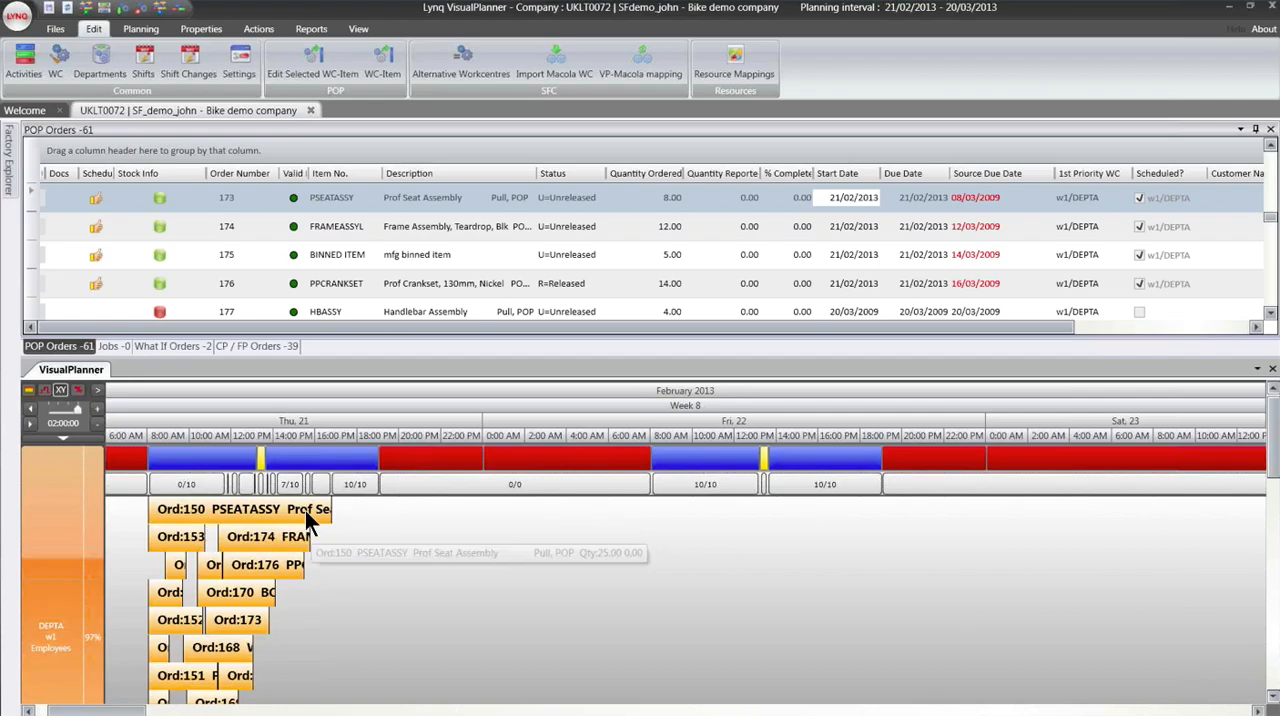
mouse_move(236, 538)
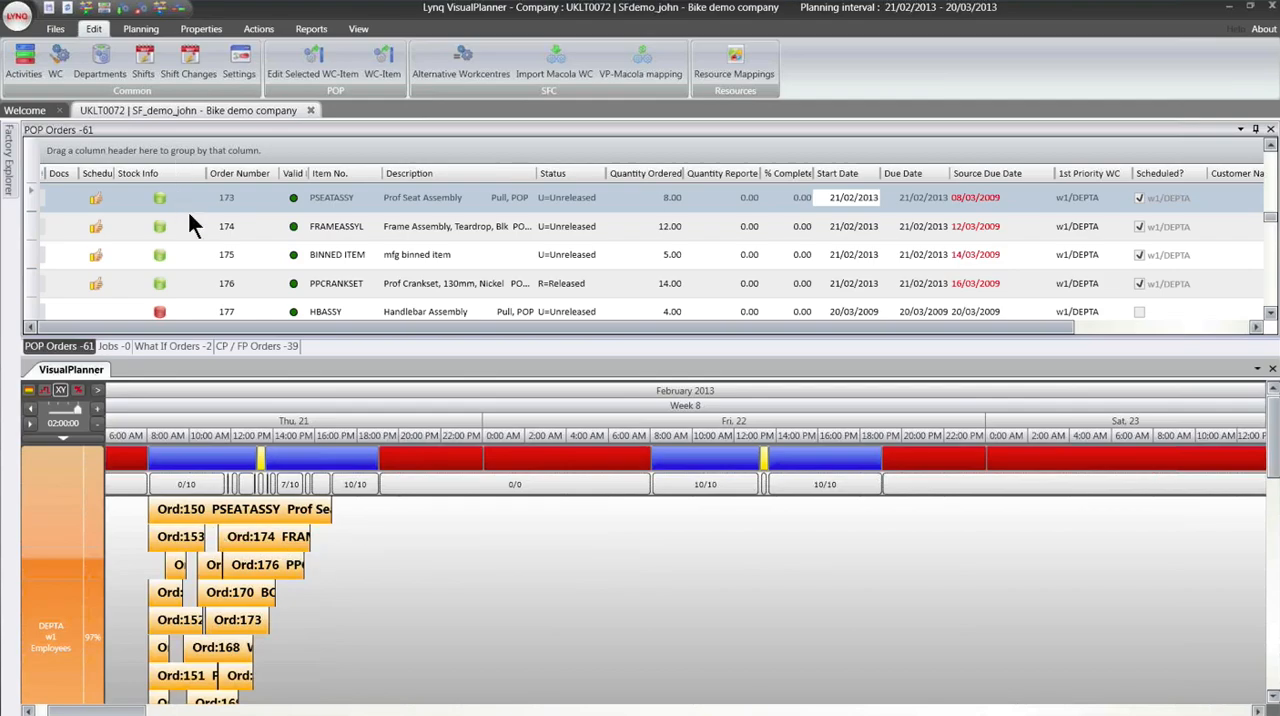
- Check the Stock Info status of the first BIKEPP order at the start of the POP orders list
scroll(189, 214, up, 2)
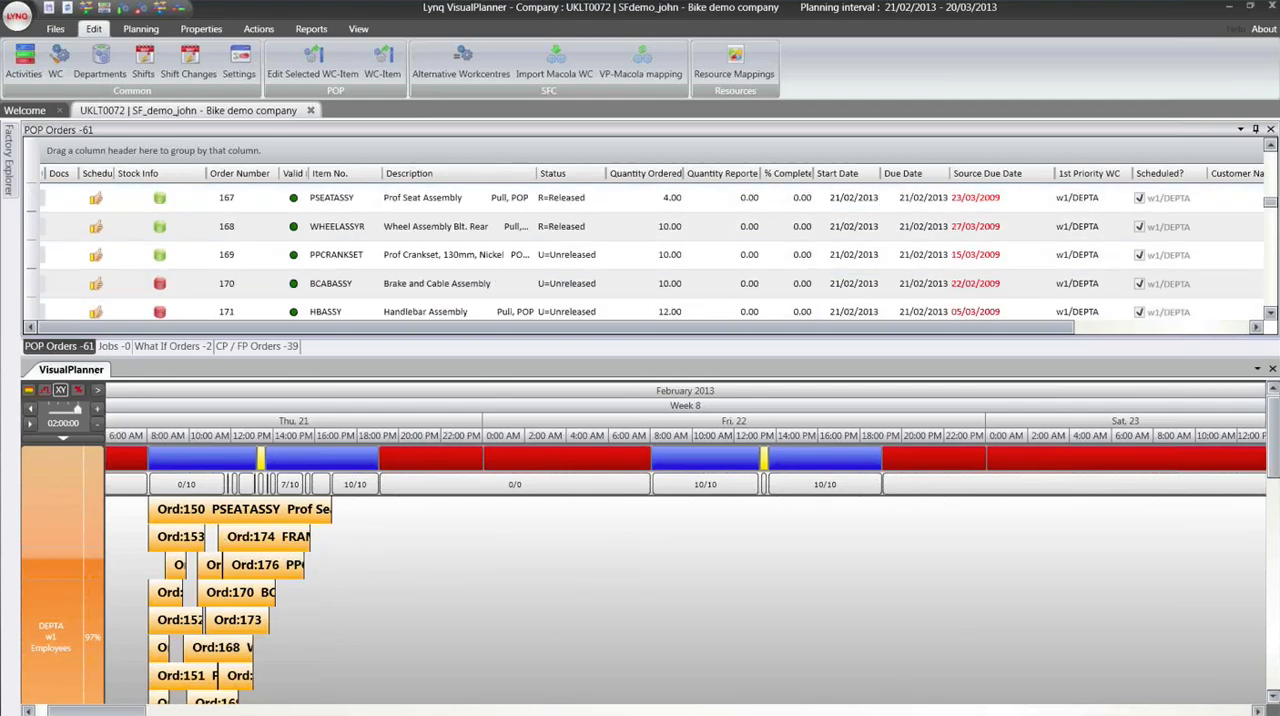
scroll(187, 209, up, 7)
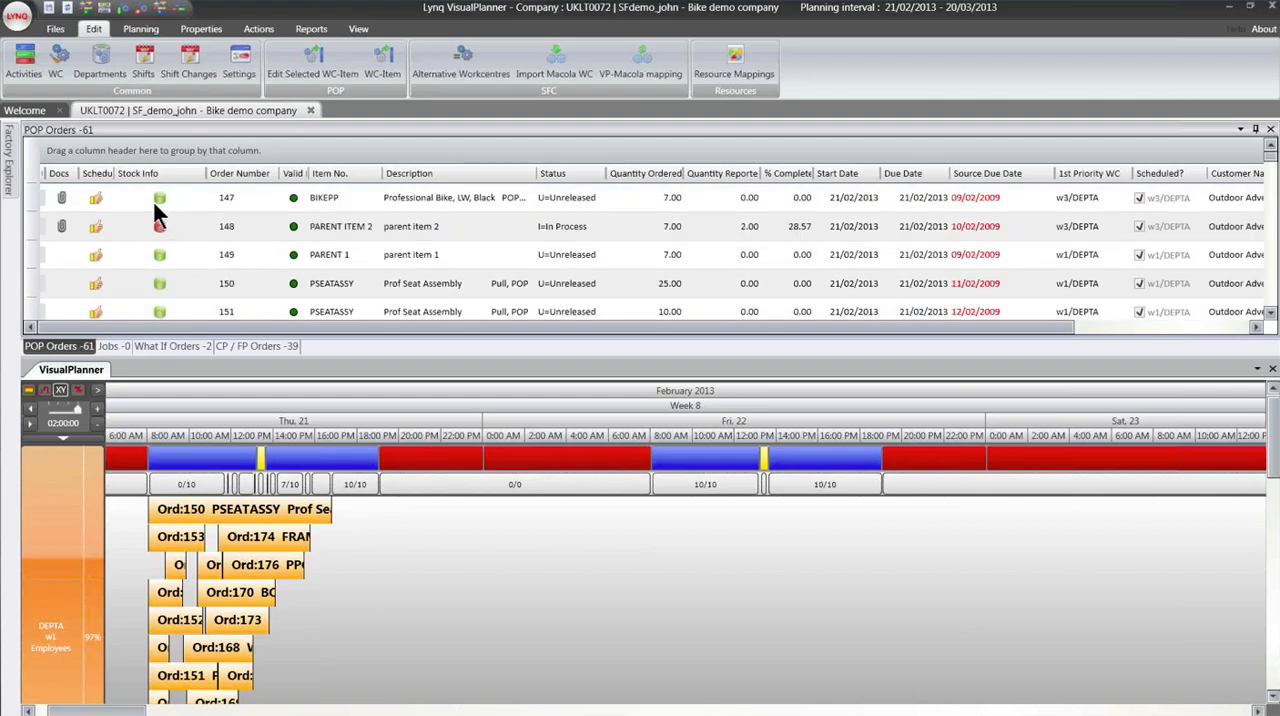
mouse_move(159, 198)
- Review the POP, PO and OE supply and demand statuses in the Material Planning settings, leaving the settings without saving
click(244, 74)
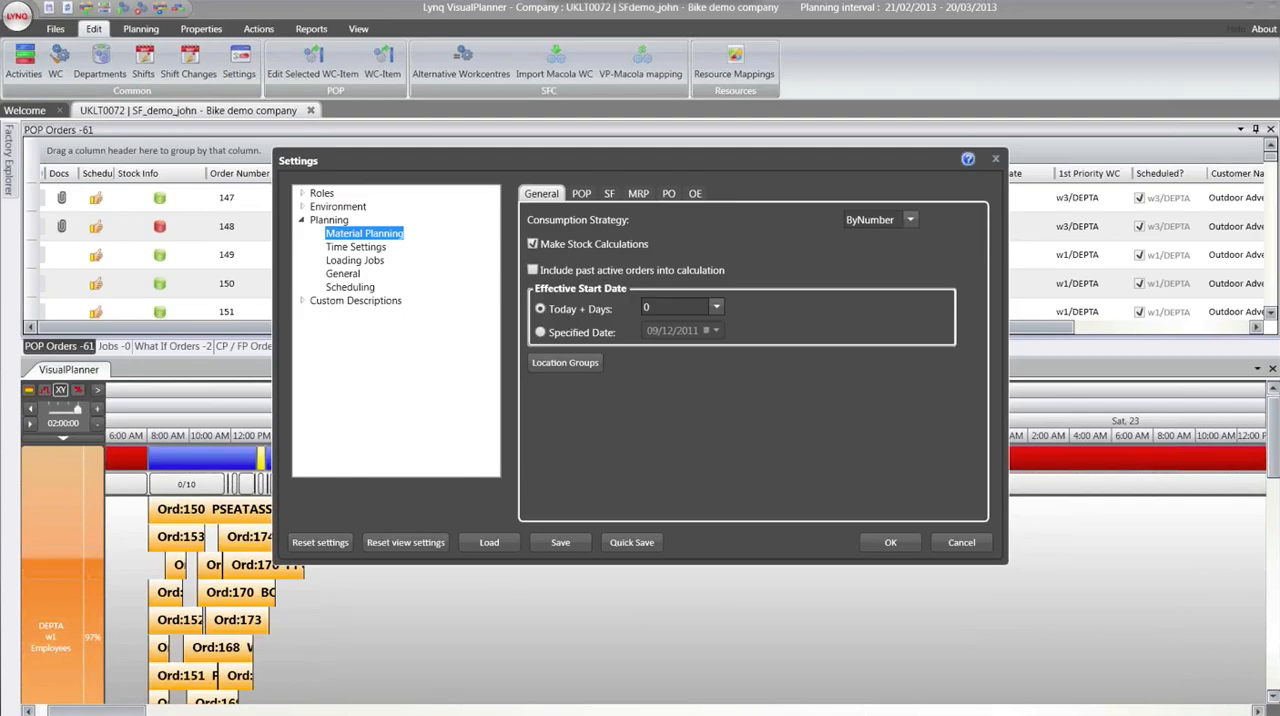
click(582, 193)
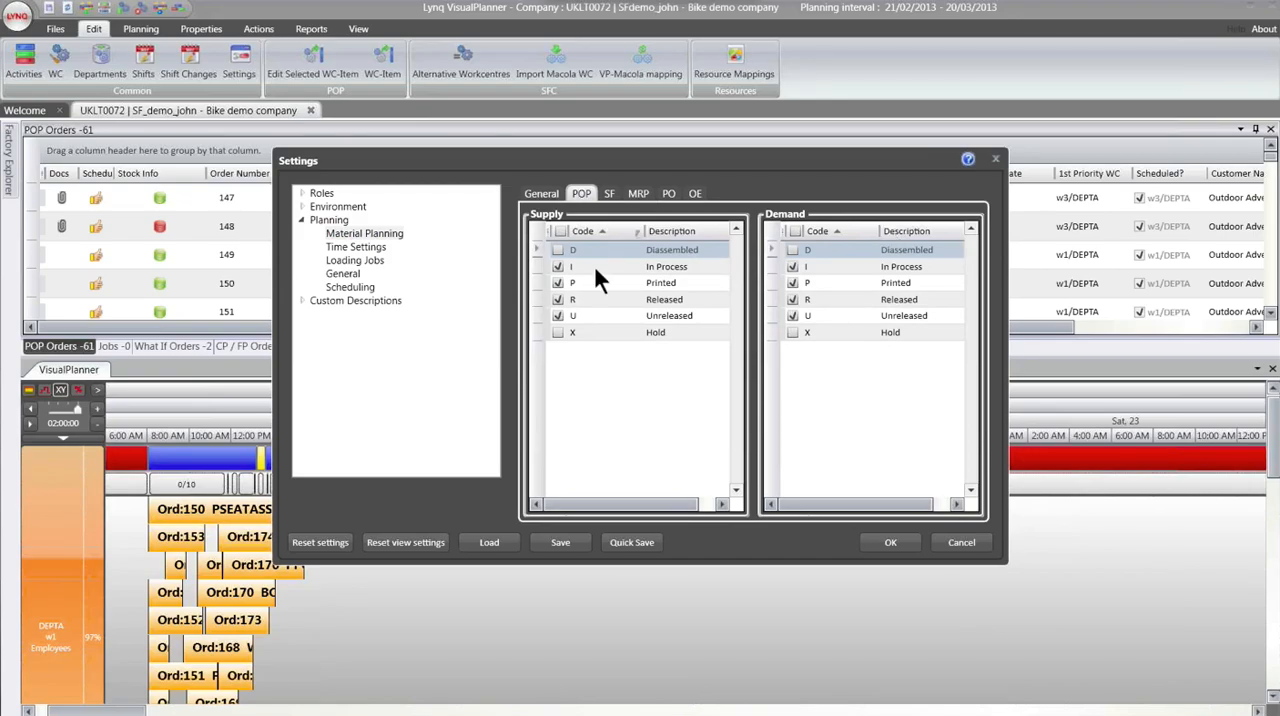
click(669, 194)
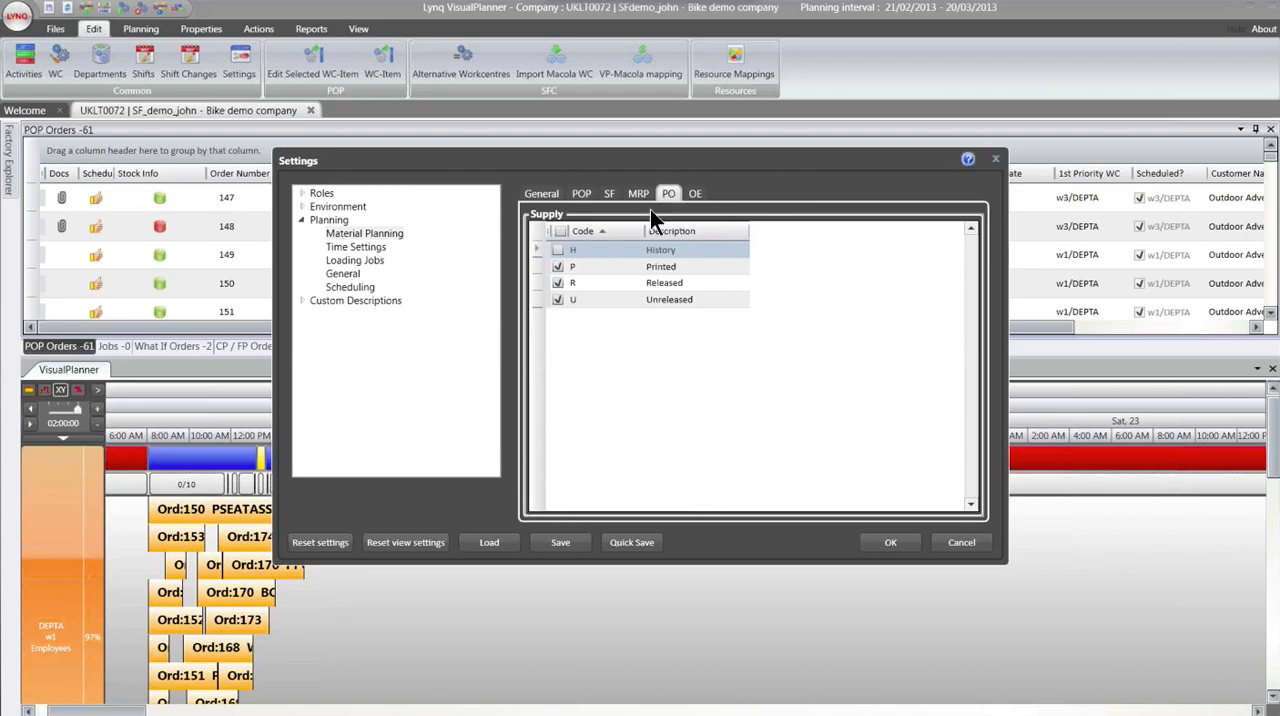
click(695, 195)
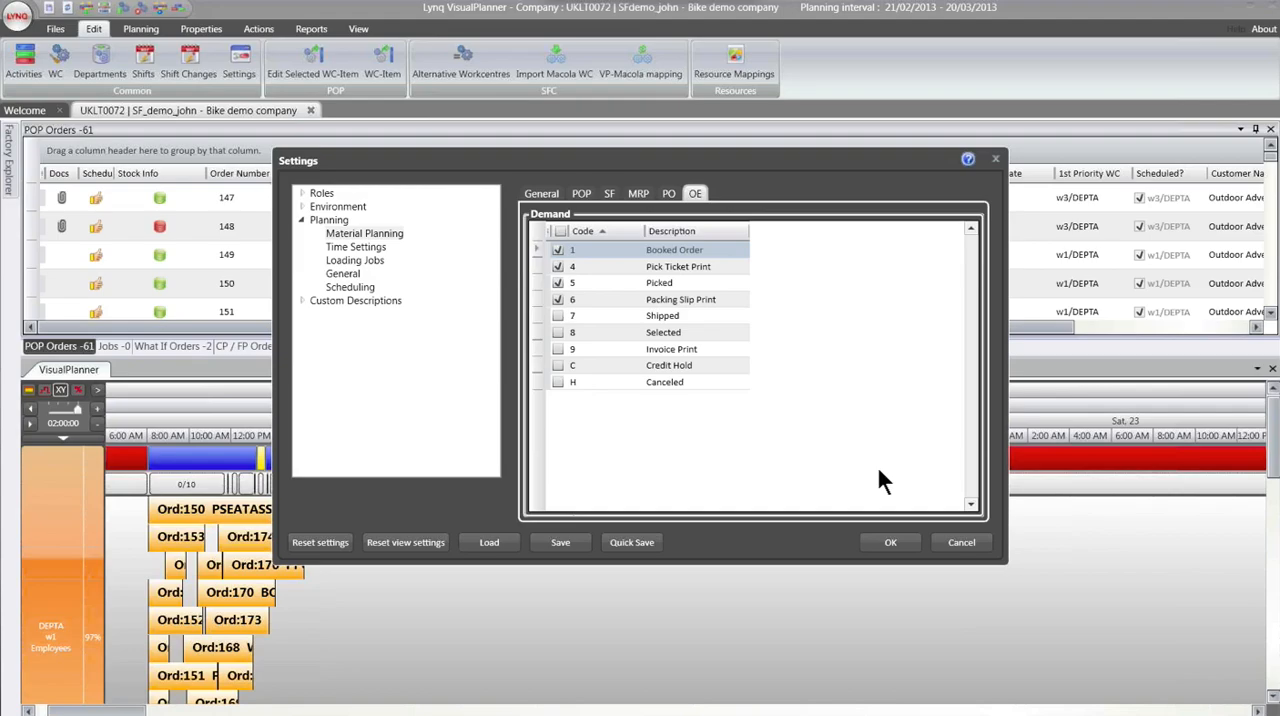
click(960, 543)
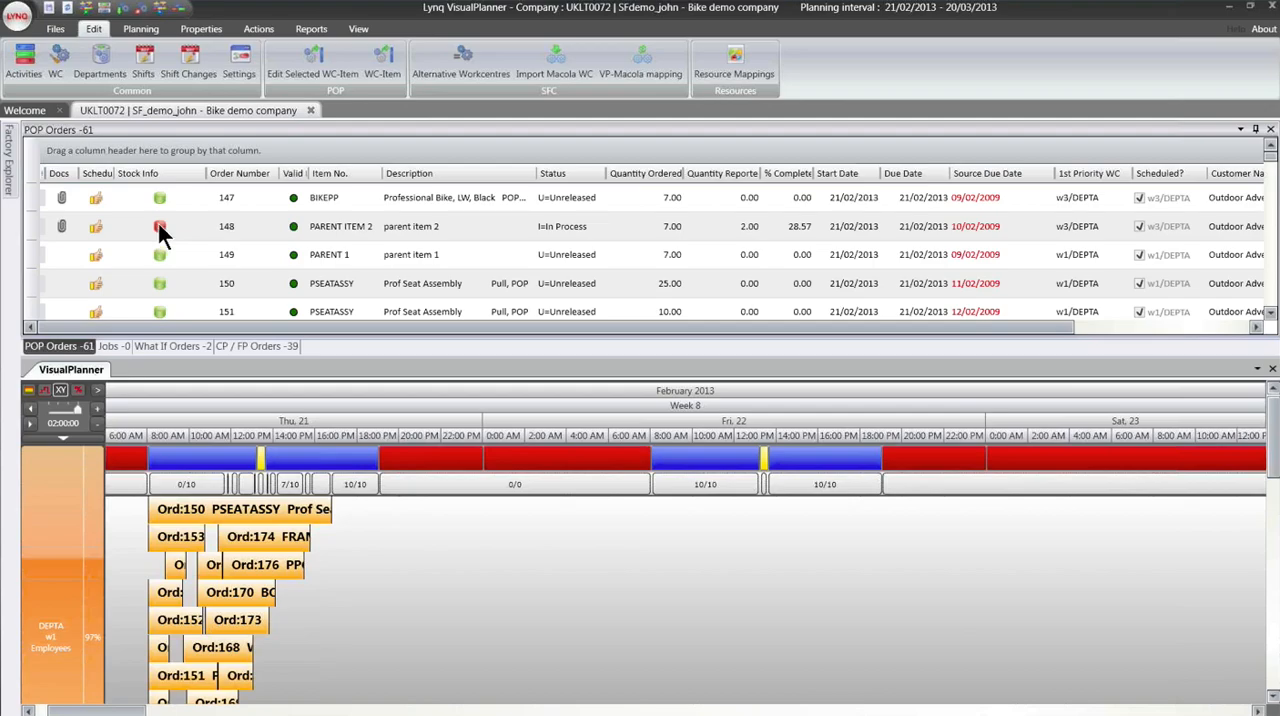
- Check the stock status of PARENT ITEM 2 and open the component information for the BCABASSY order of quantity 5.00
mouse_move(158, 228)
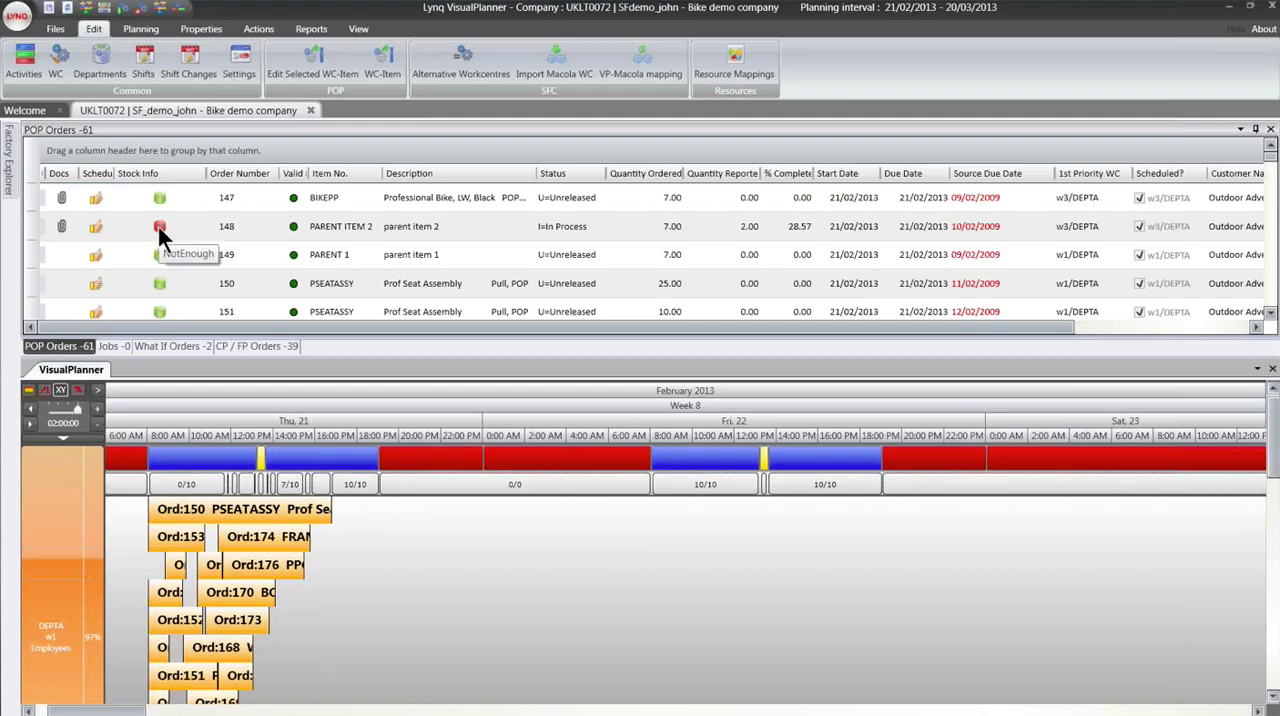
scroll(160, 237, down, 1)
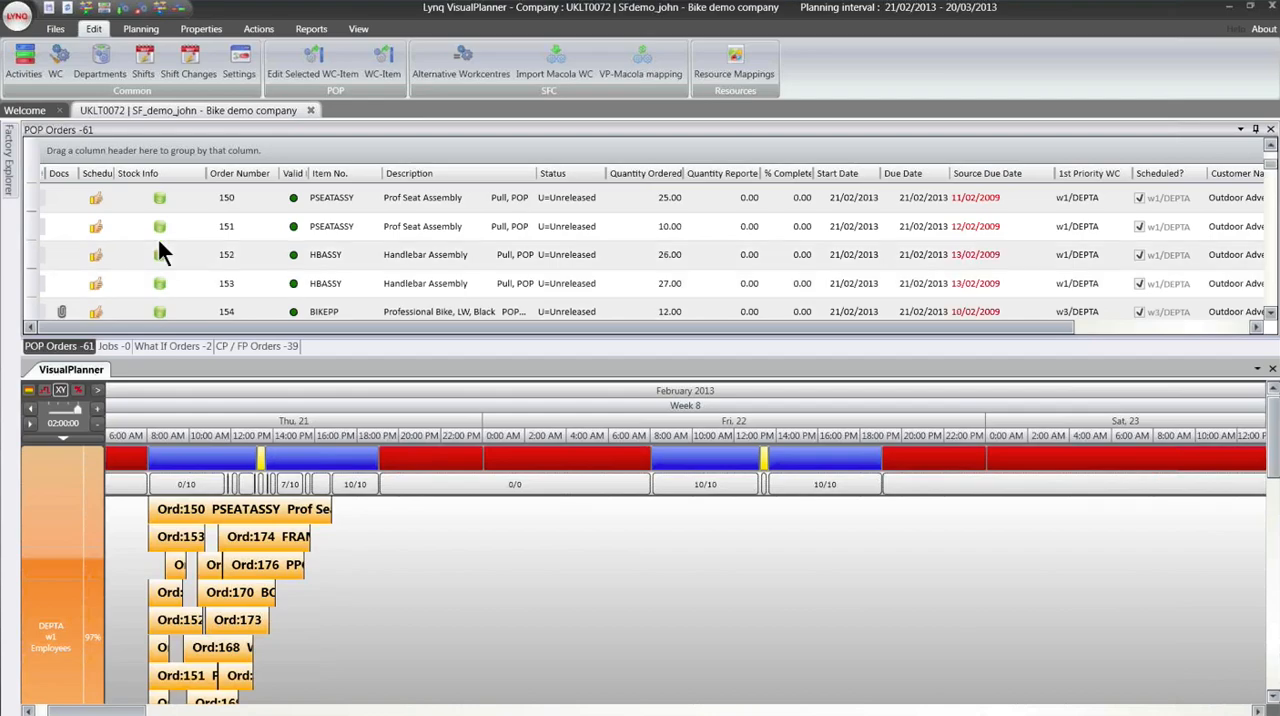
scroll(160, 245, down, 3)
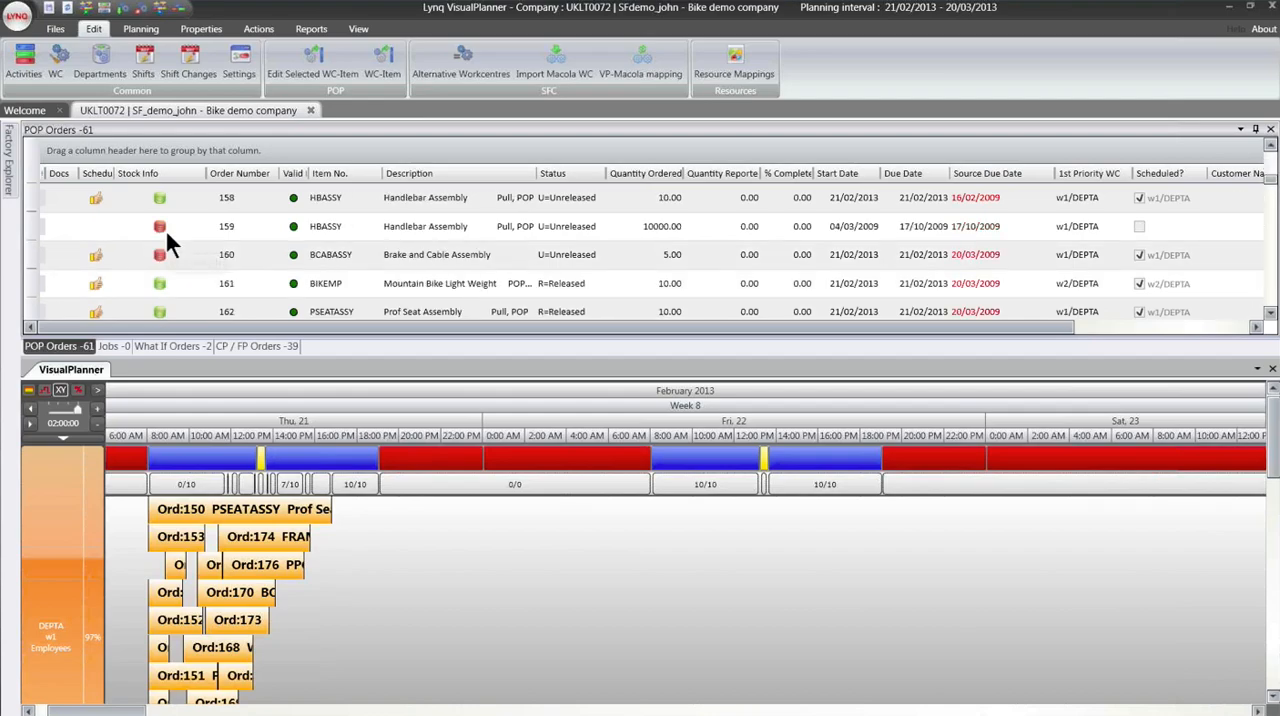
click(163, 264)
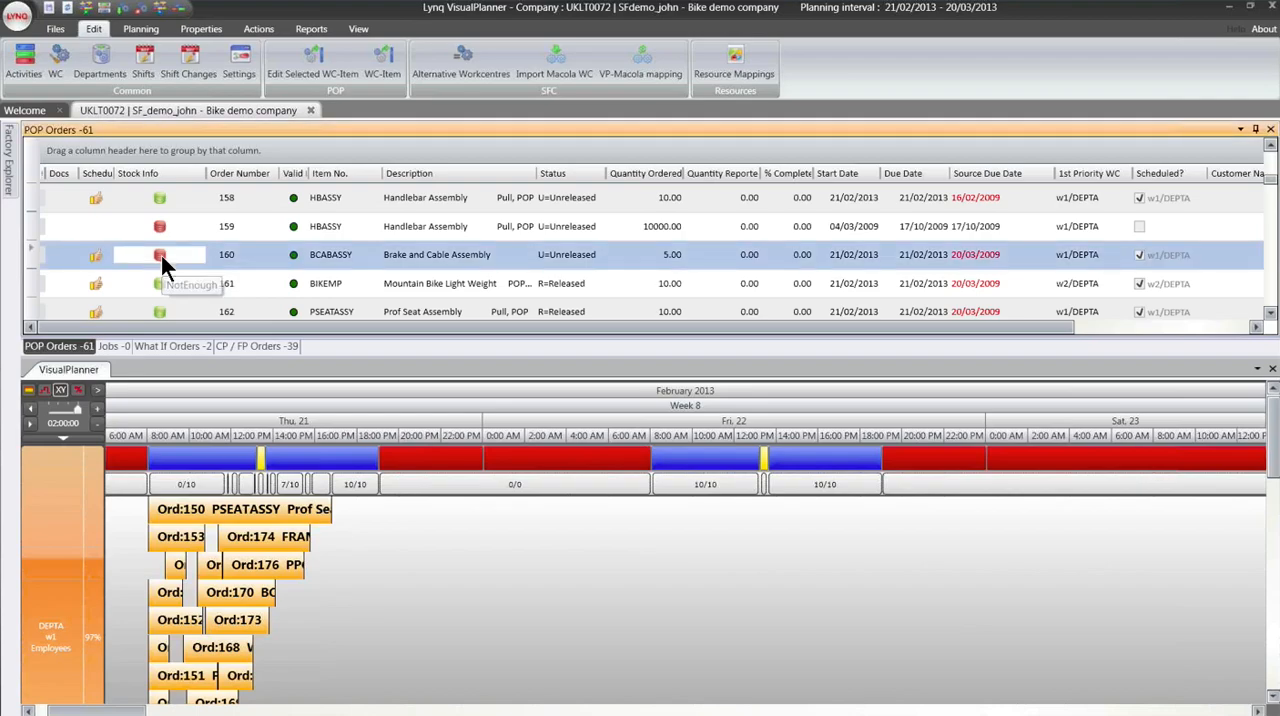
double_click(163, 264)
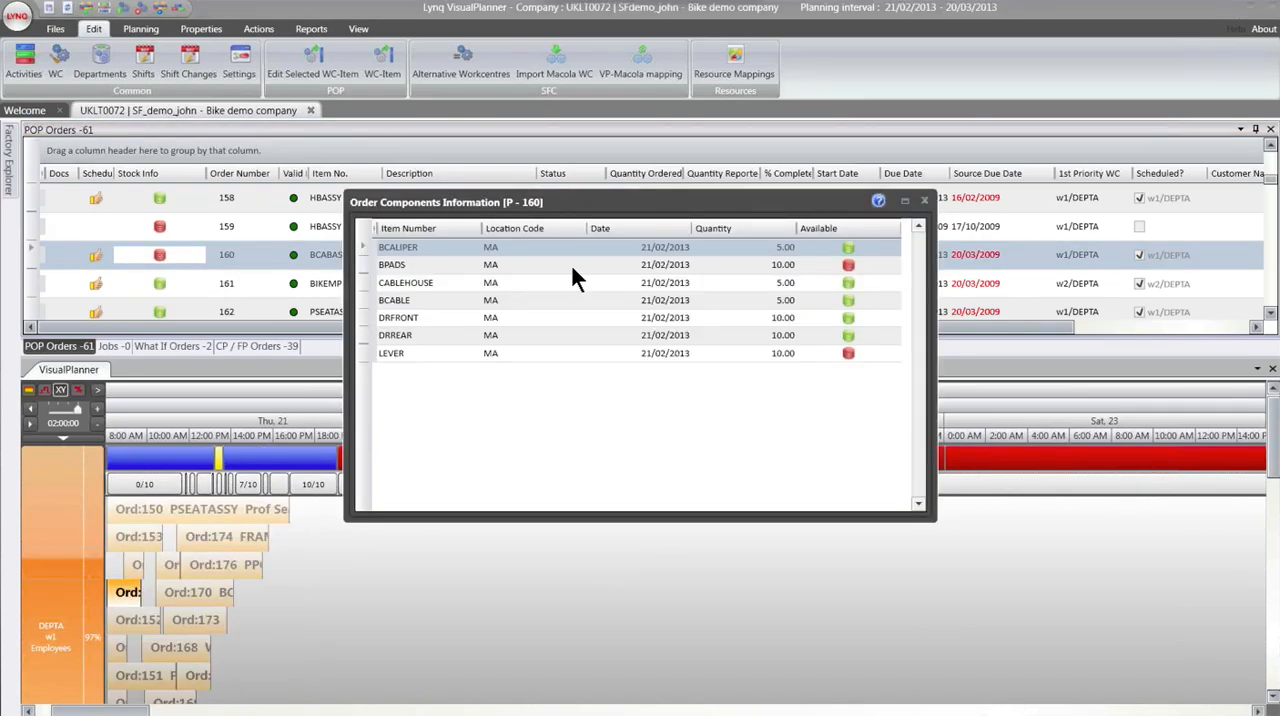
- Examine which orders make up the BPADS stock demand on 21/02/2013, and close the stock and component windows
click(849, 268)
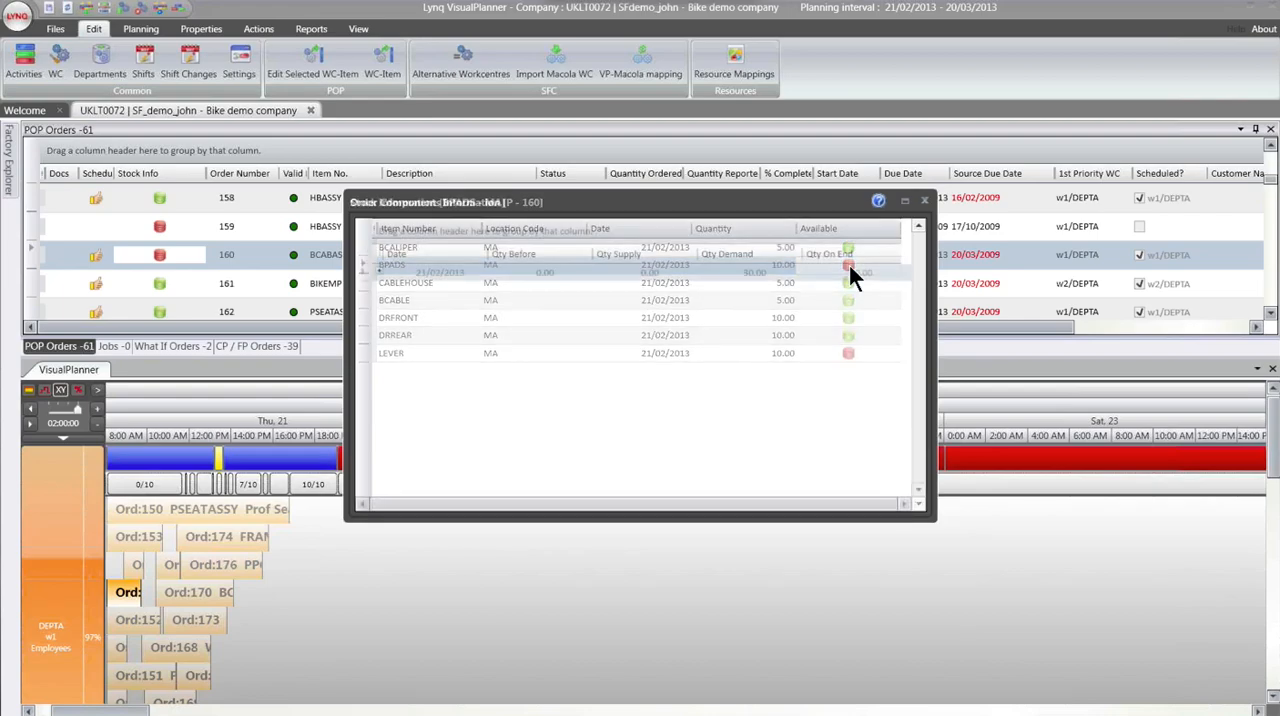
click(379, 272)
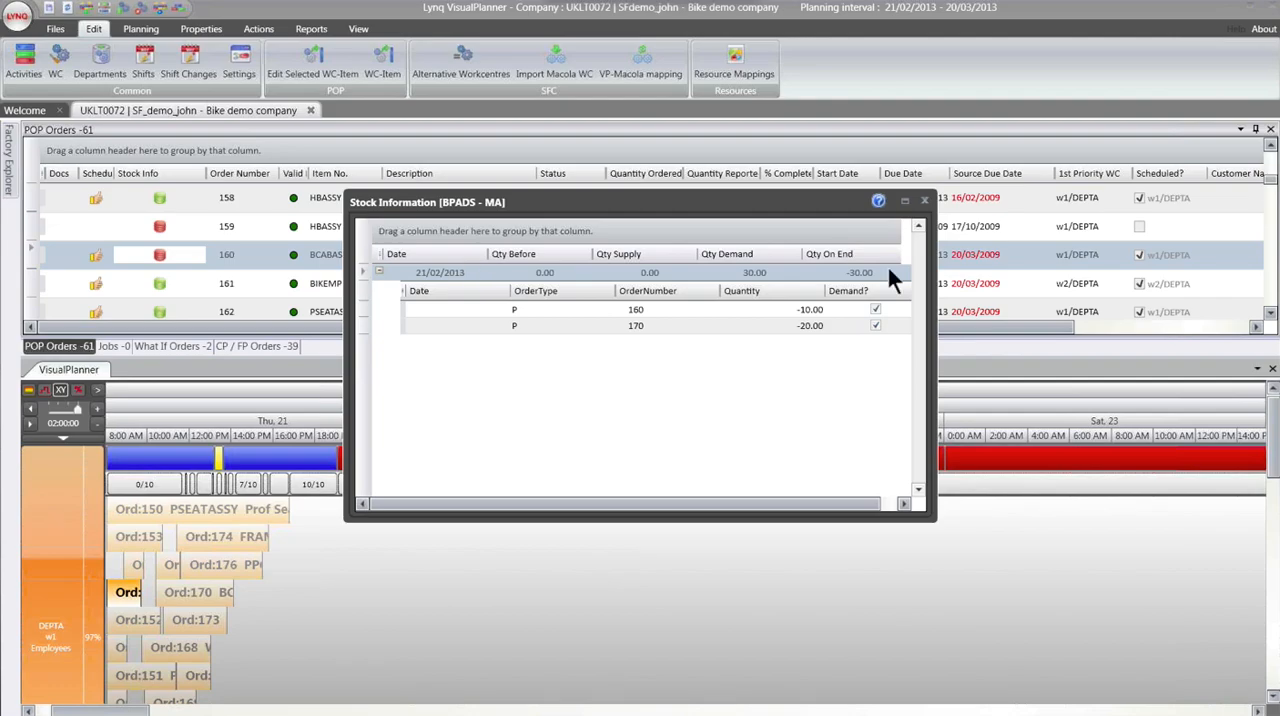
click(925, 203)
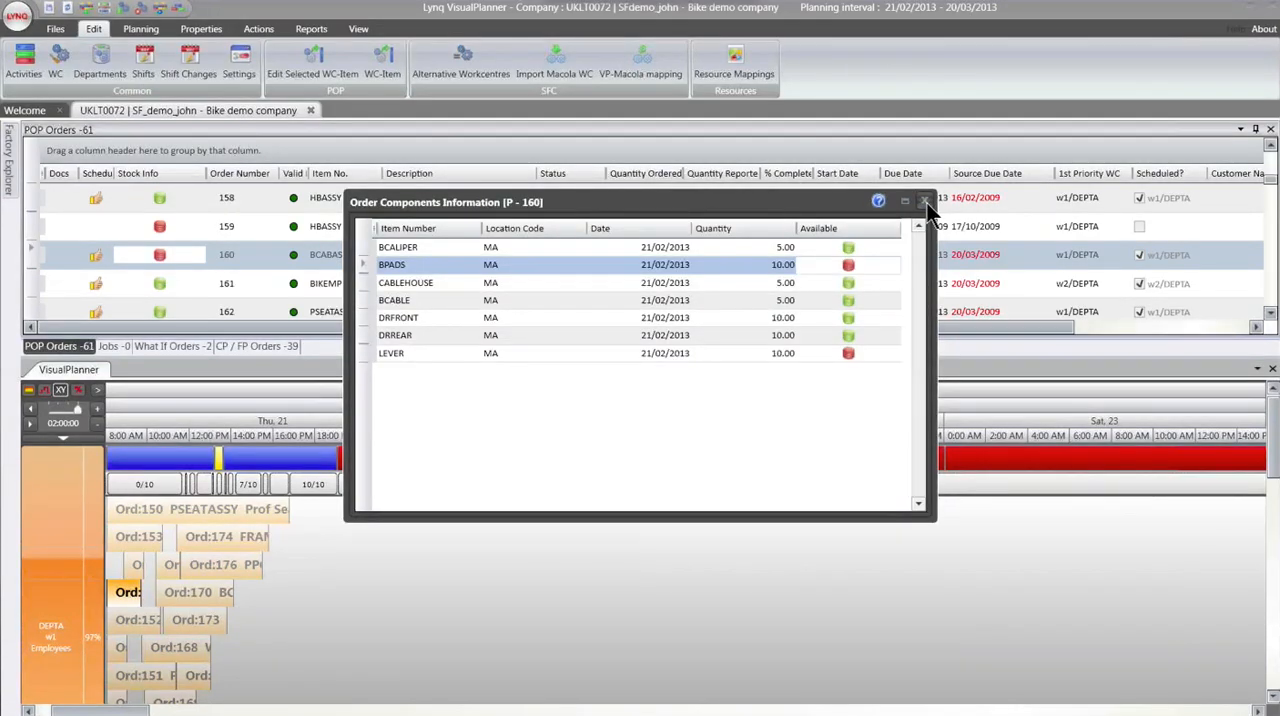
click(925, 203)
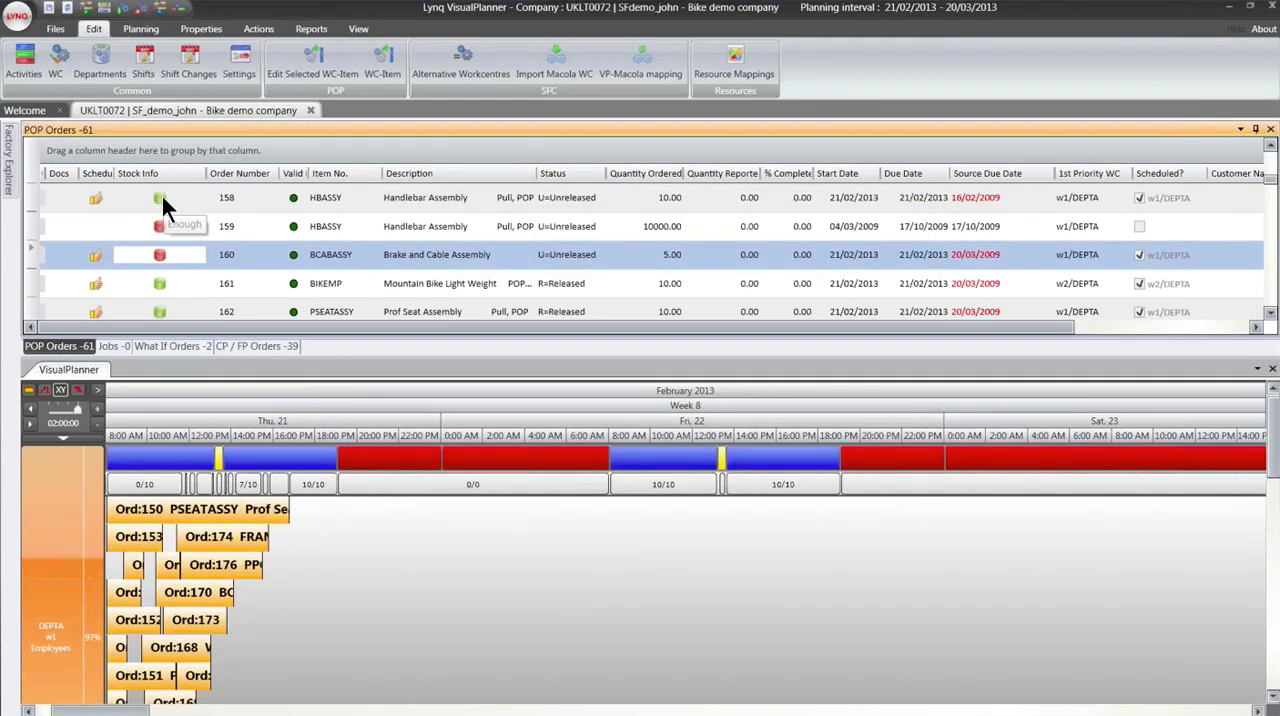
- Open Trial Kitting for the BCABASSY order of quantity 5.00
right_click(240, 255)
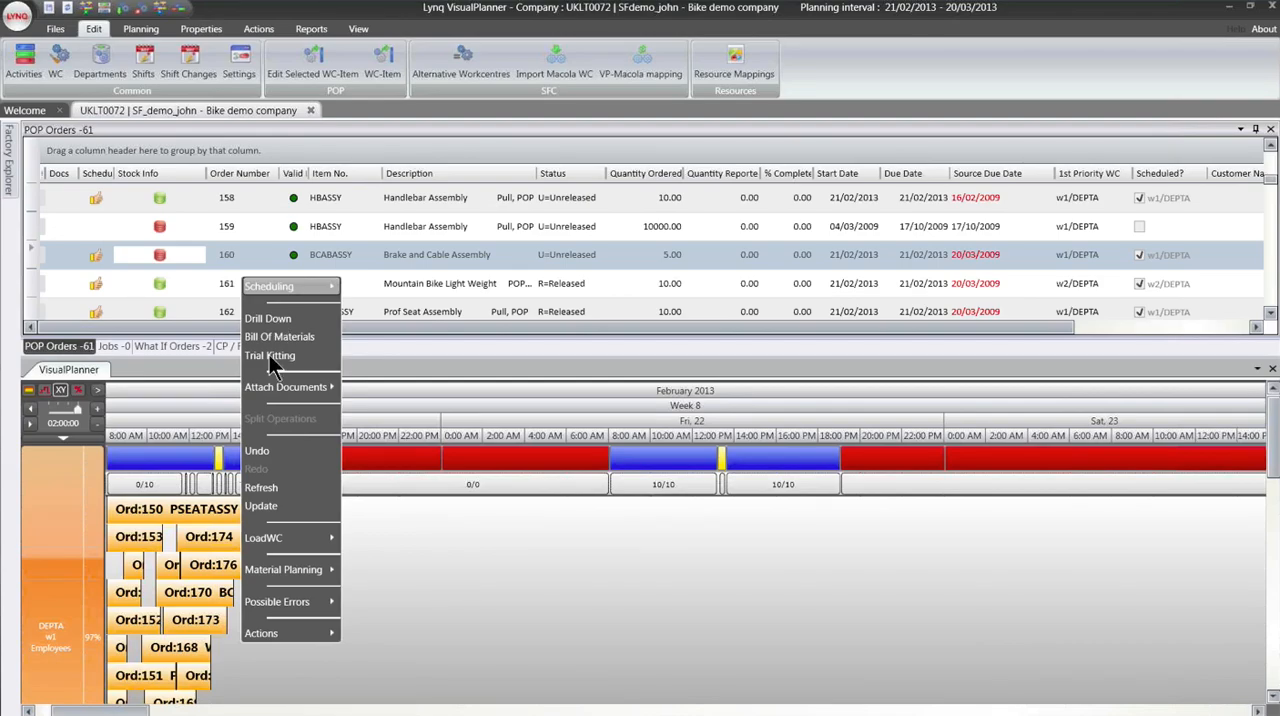
click(275, 358)
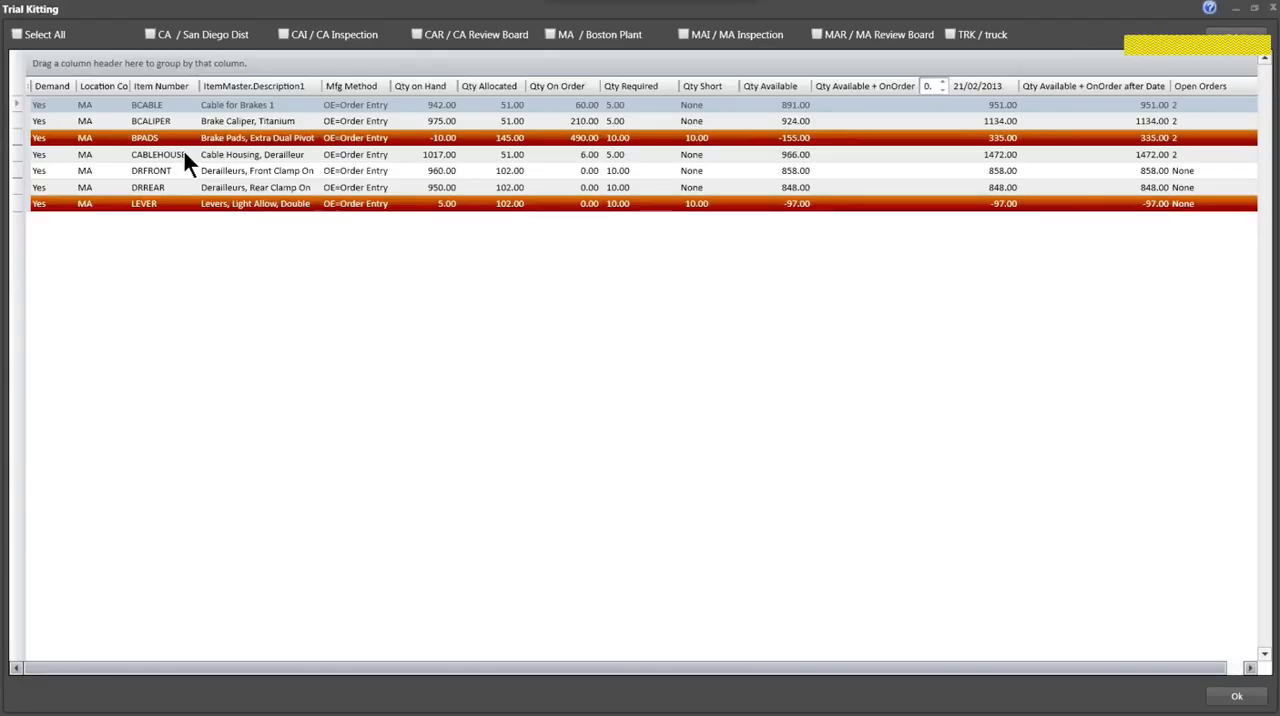
- Show the open orders for the short component BPADS in the trial kitting results
click(184, 156)
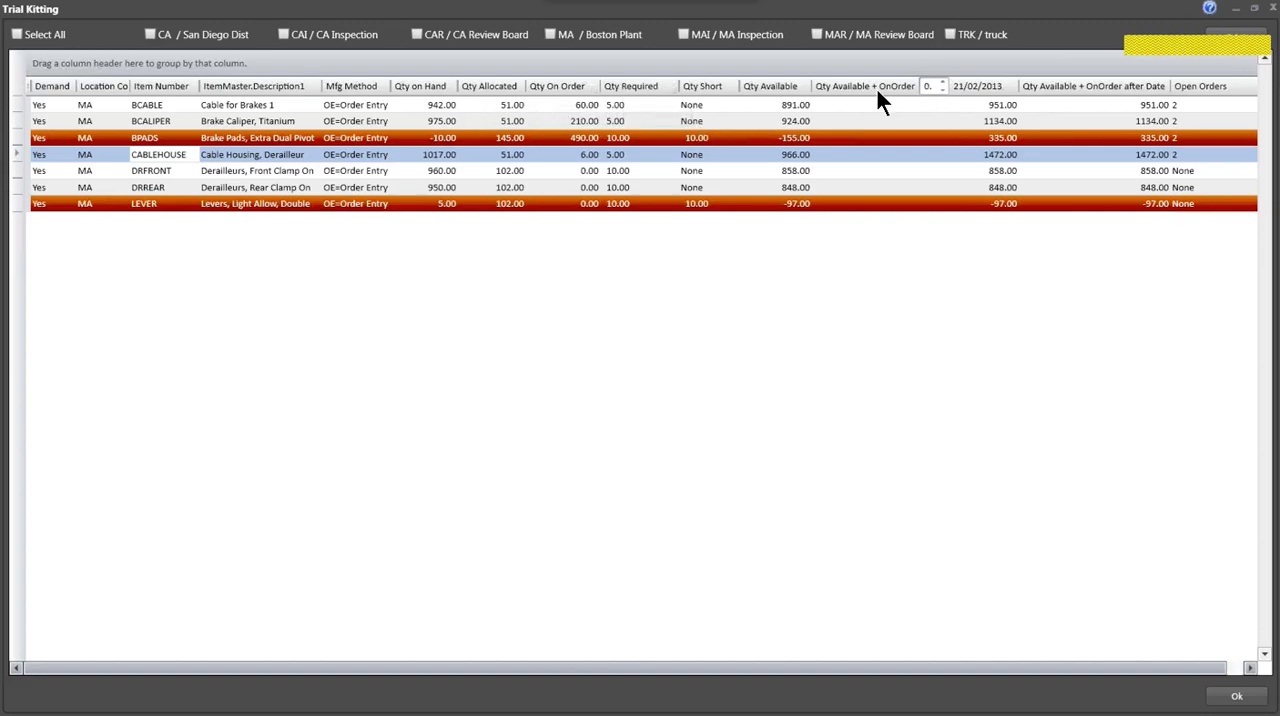
click(1177, 140)
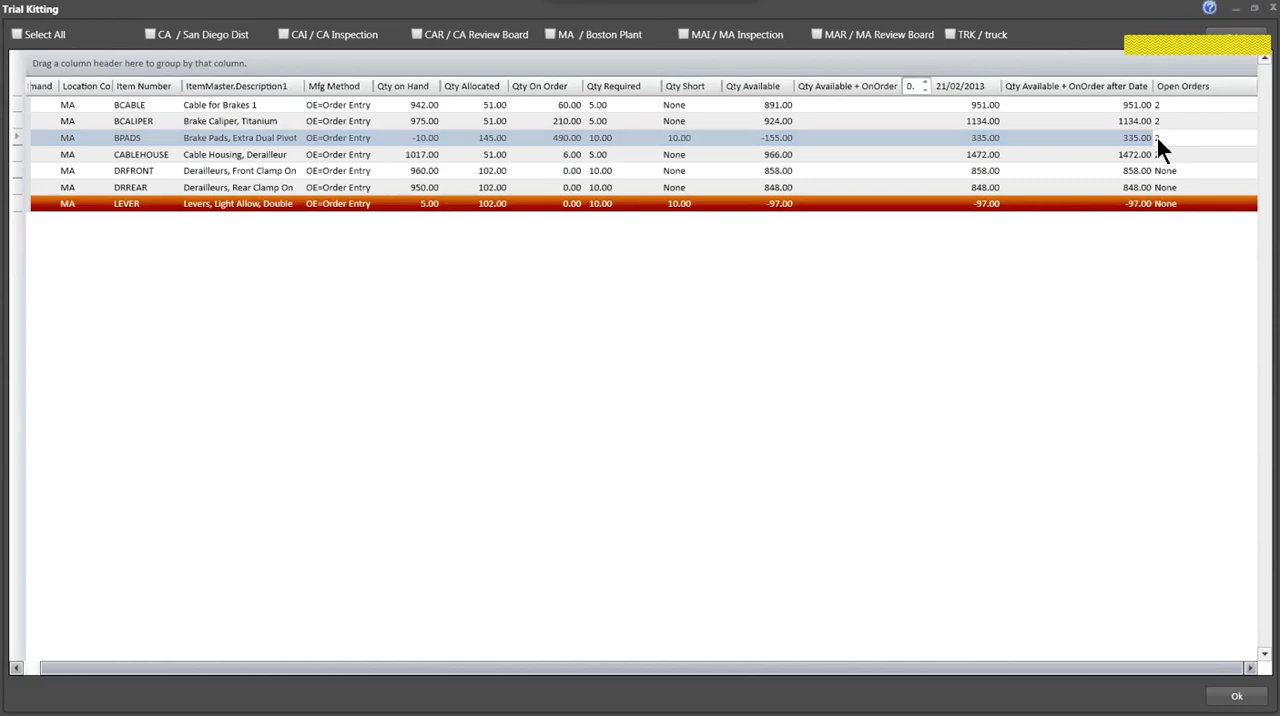
right_click(1157, 138)
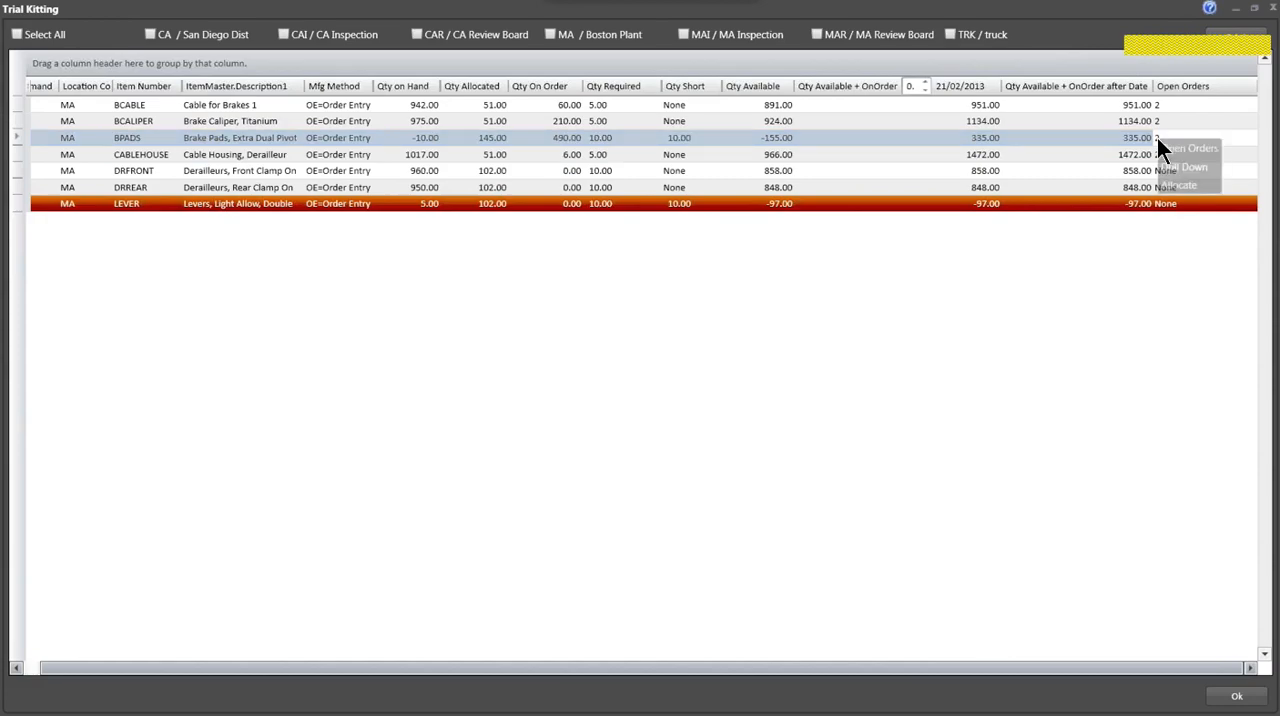
click(1165, 148)
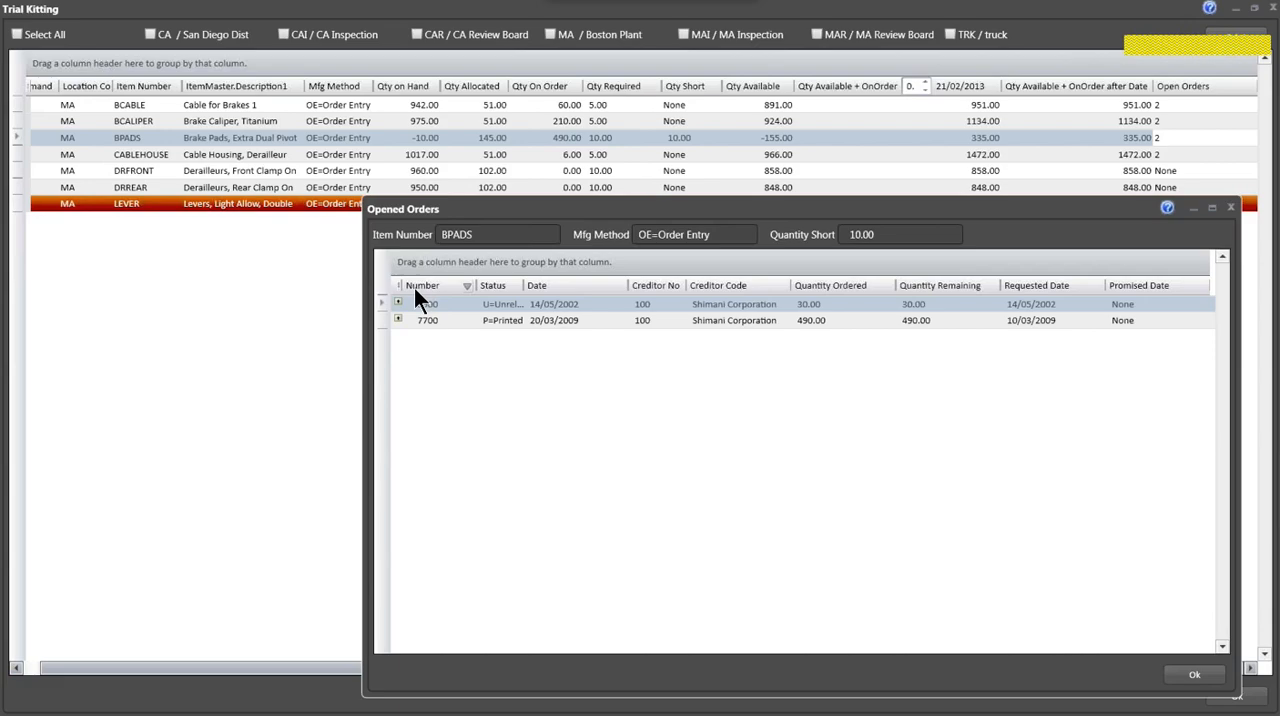
- Inspect the line items of both Shimani Corporation purchase orders for BPADS, and close the opened orders
drag(536, 210, 427, 205)
click(289, 297)
click(289, 356)
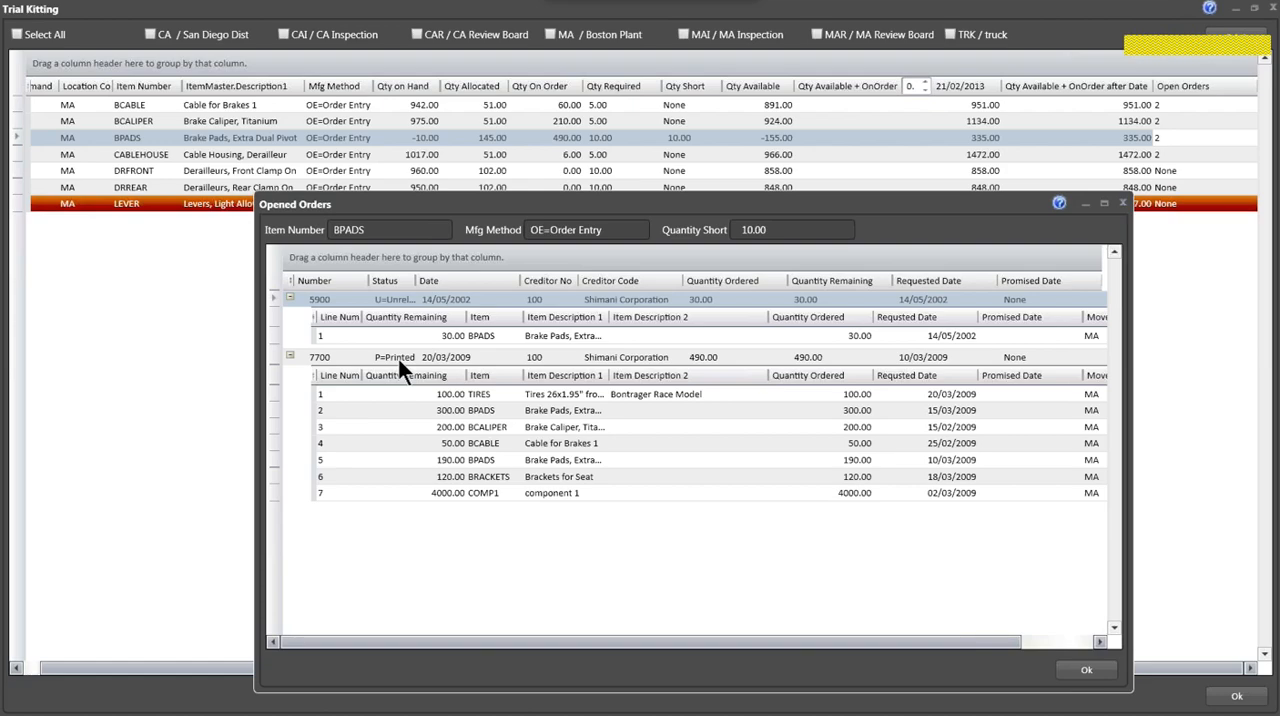
click(290, 357)
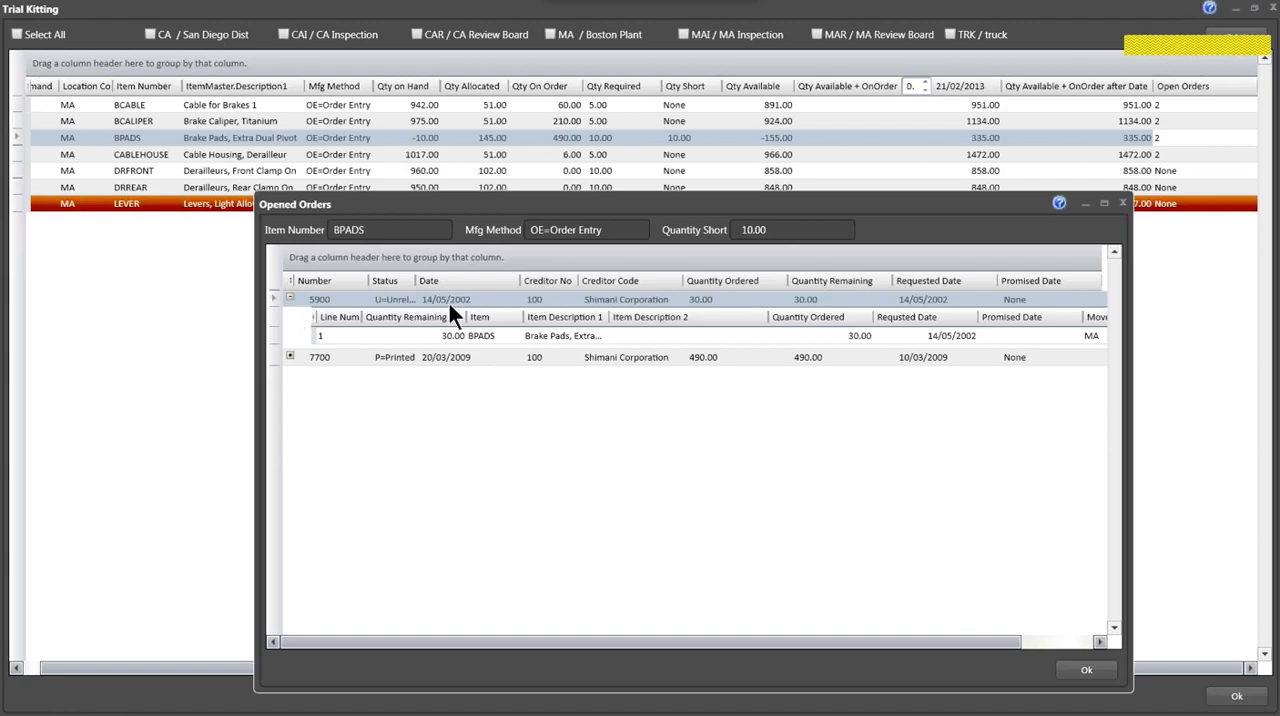
click(290, 298)
click(1086, 671)
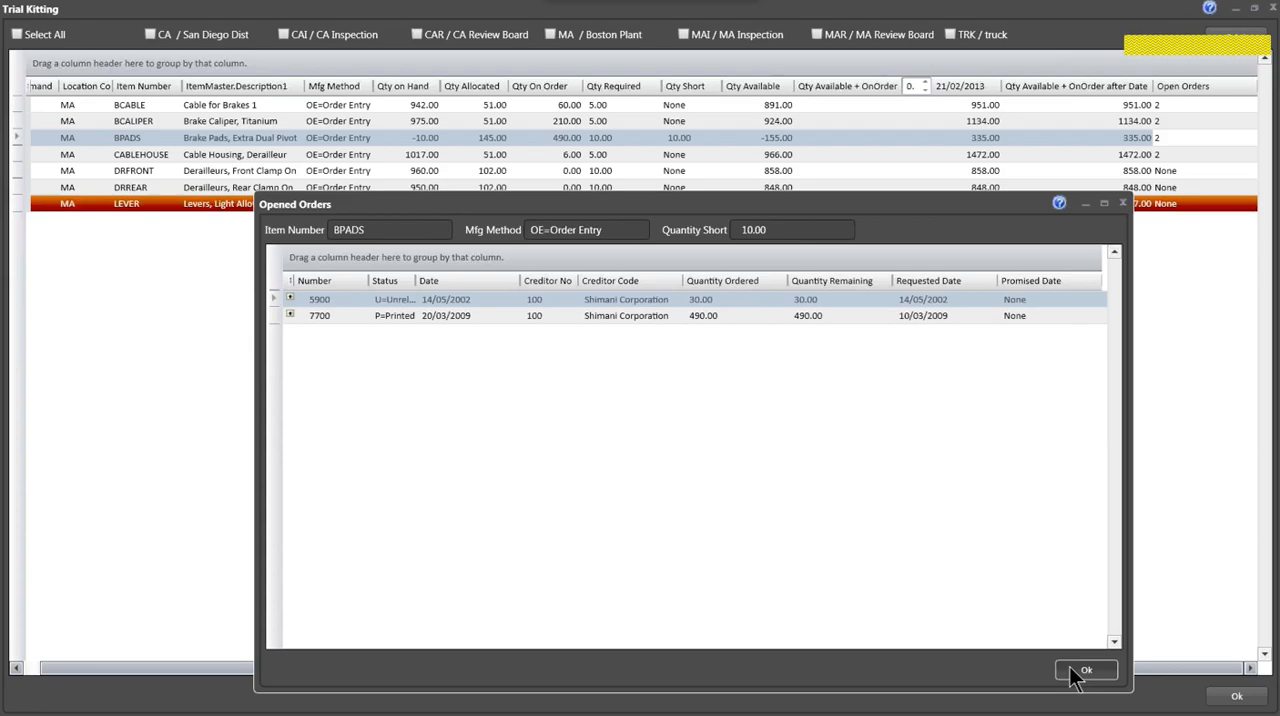
click(1078, 672)
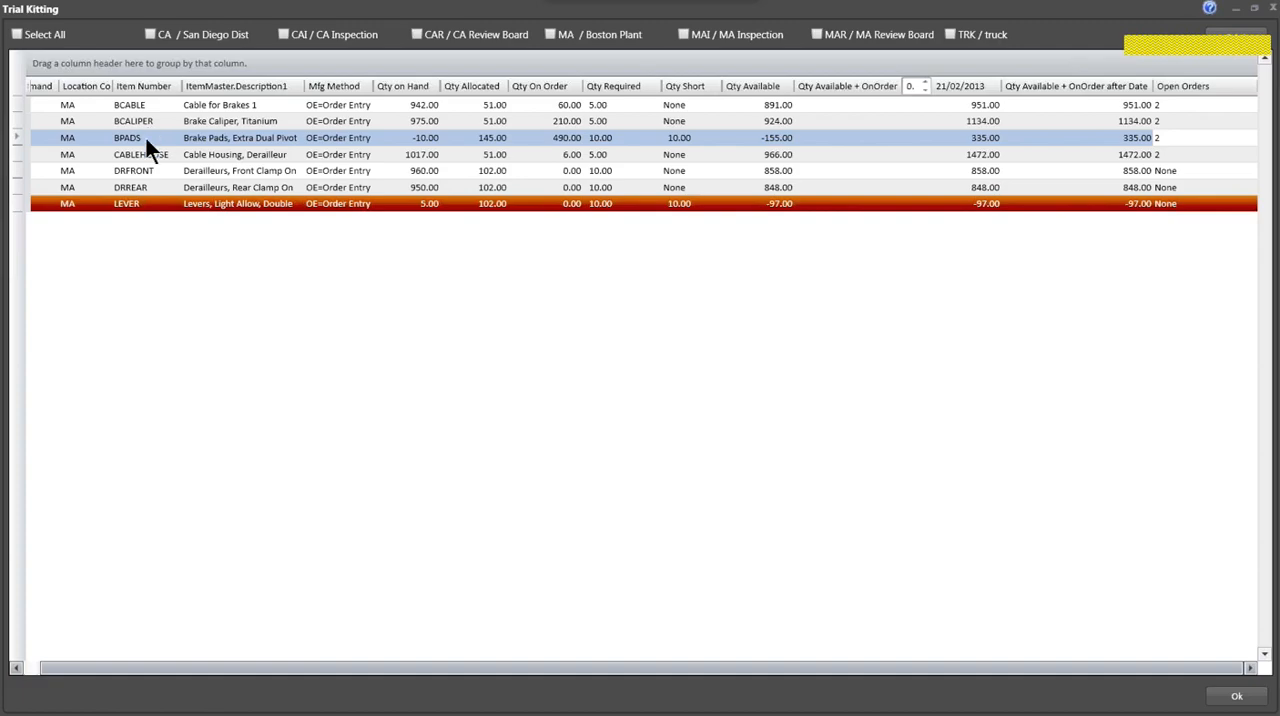
- Include the CA / San Diego Dist location in the trial kitting comparison, and close Trial Kitting
click(150, 35)
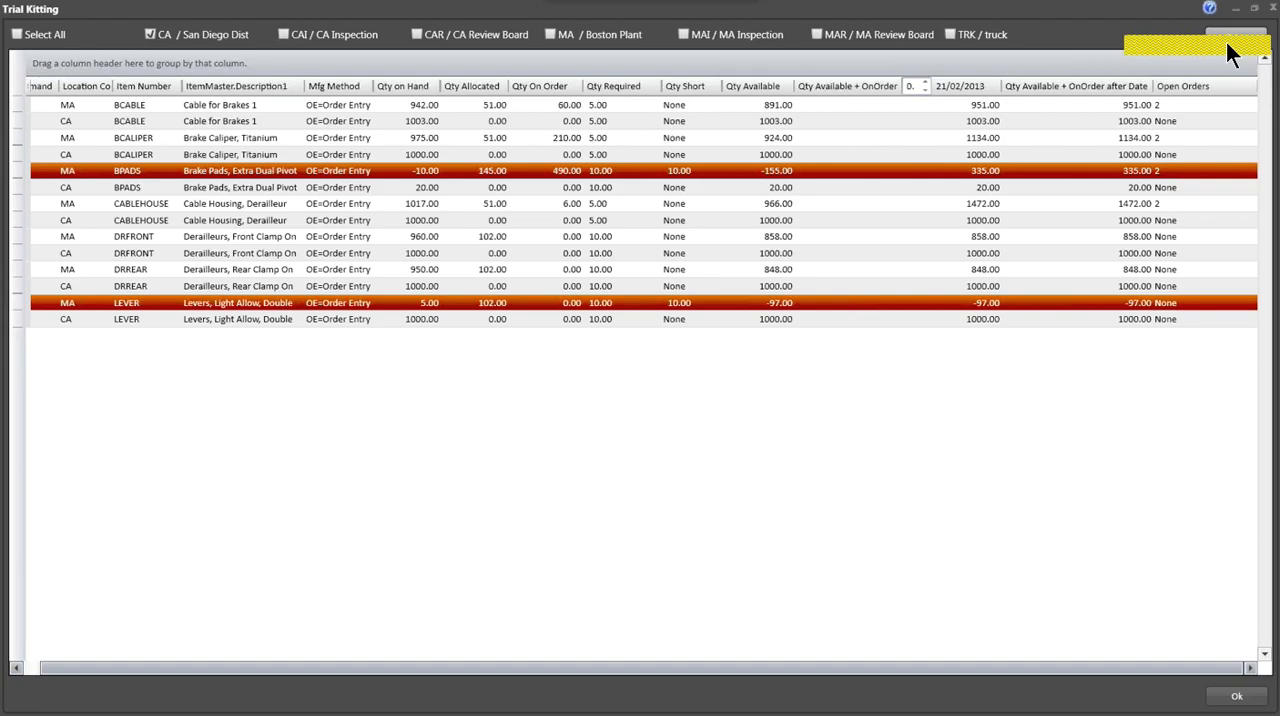
click(1216, 700)
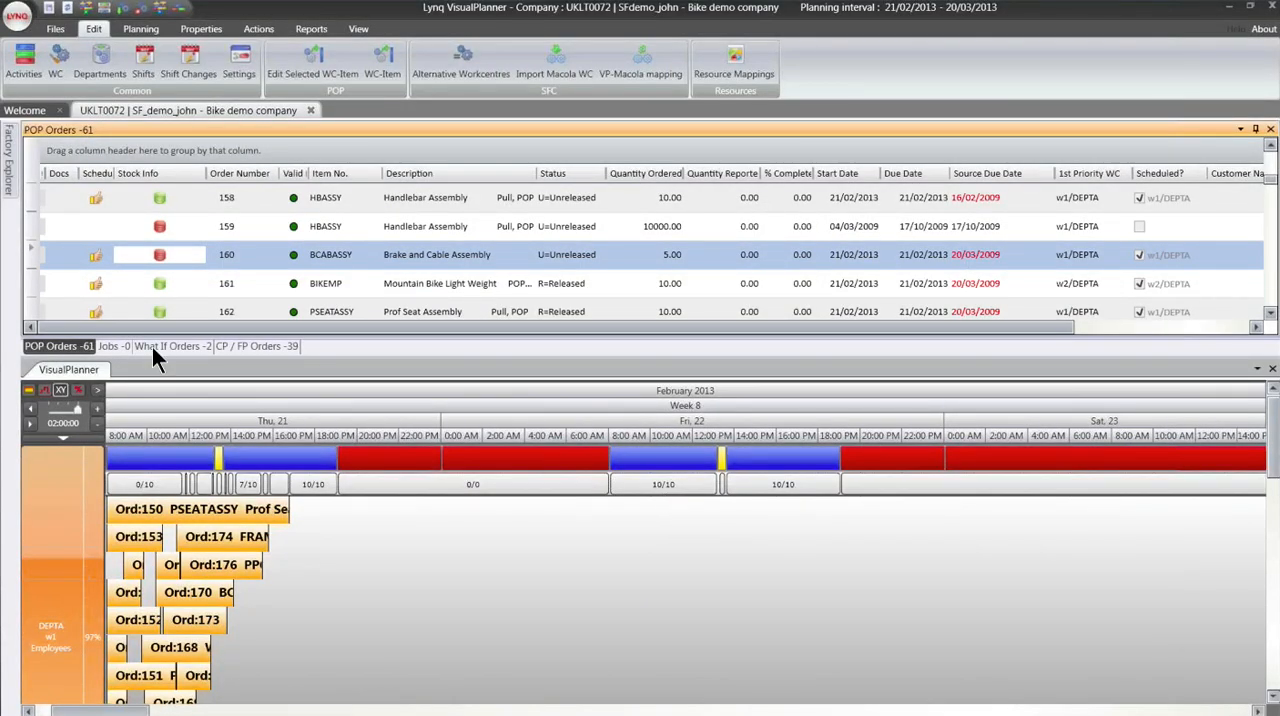
- Start a new What-if order from the What If Orders list with BEST CUSTOMER 123 as Description1
click(158, 346)
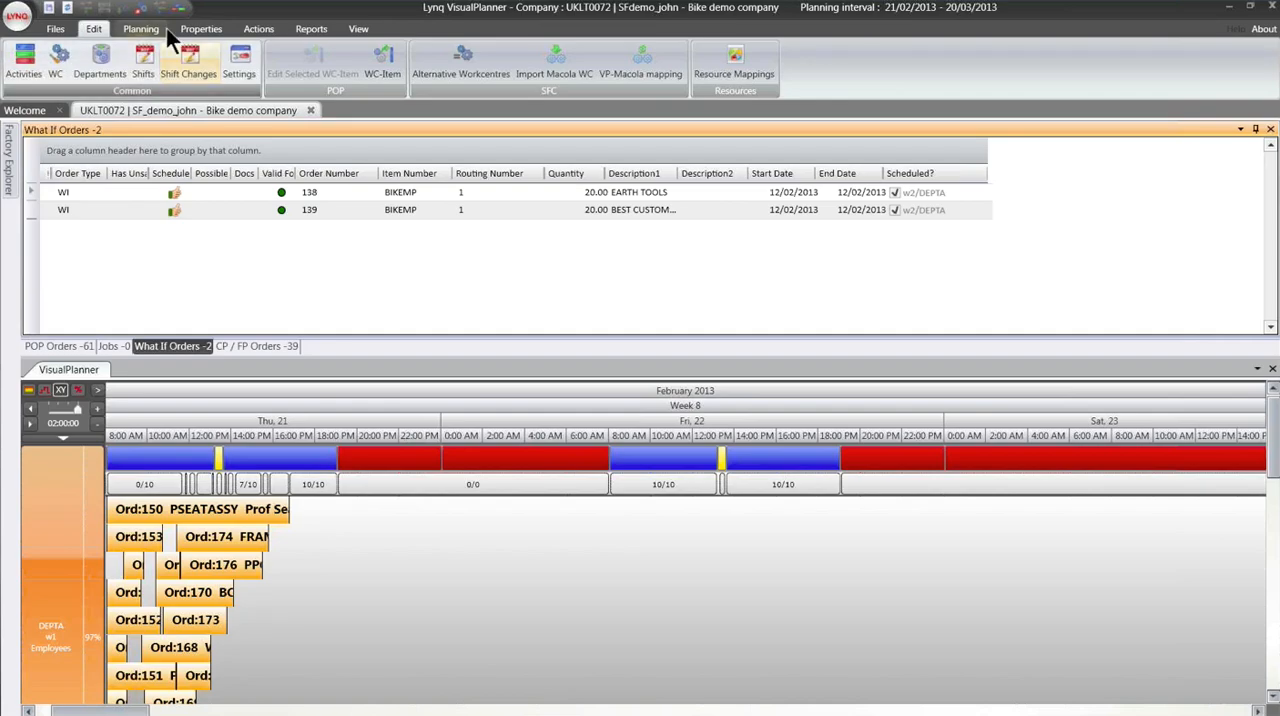
click(141, 29)
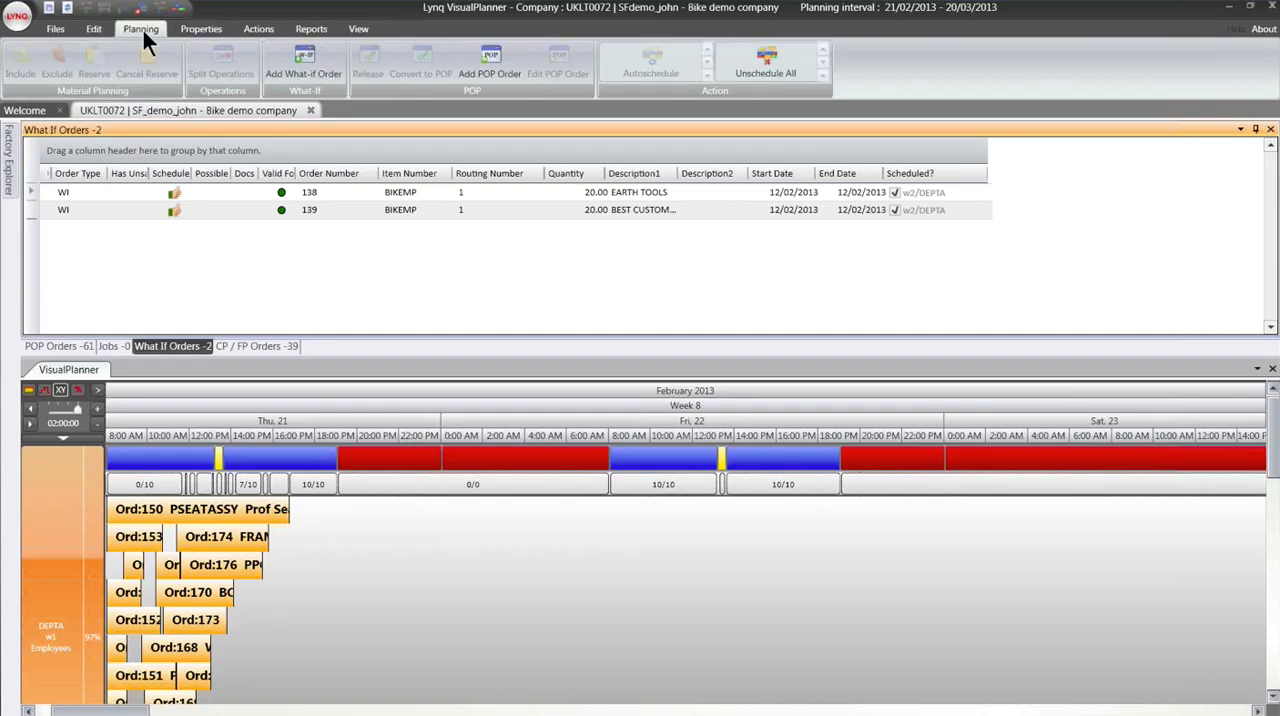
click(315, 80)
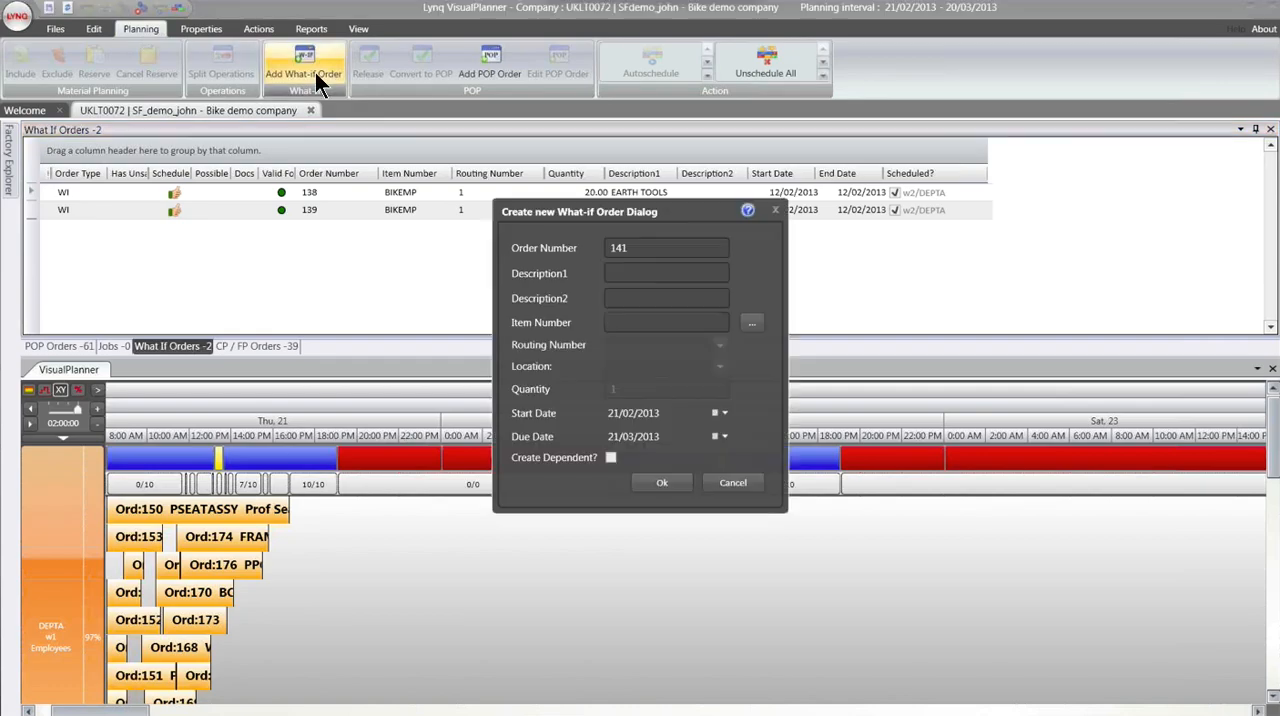
text(BEST CU)
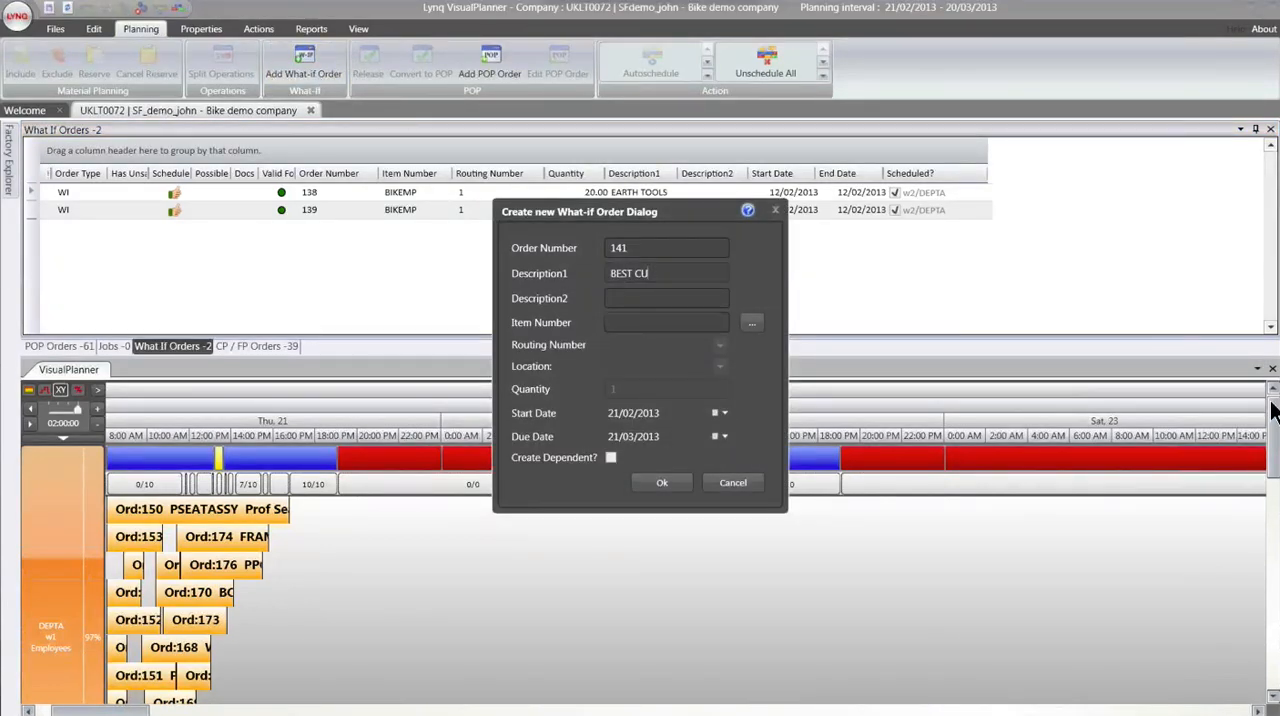
text(STOMER 123)
- Set the What-if order's item to BIKEMP, quantity to 20 and due date to 05/03/2013, and create the order
click(753, 330)
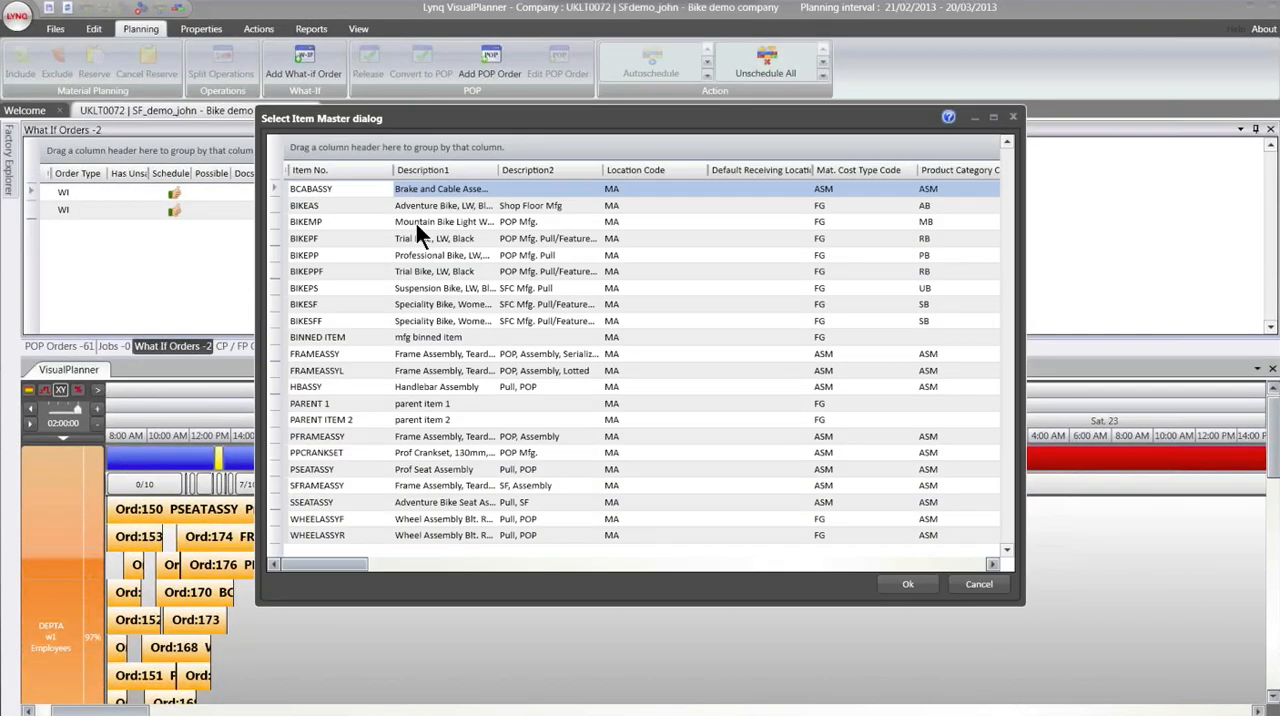
click(416, 223)
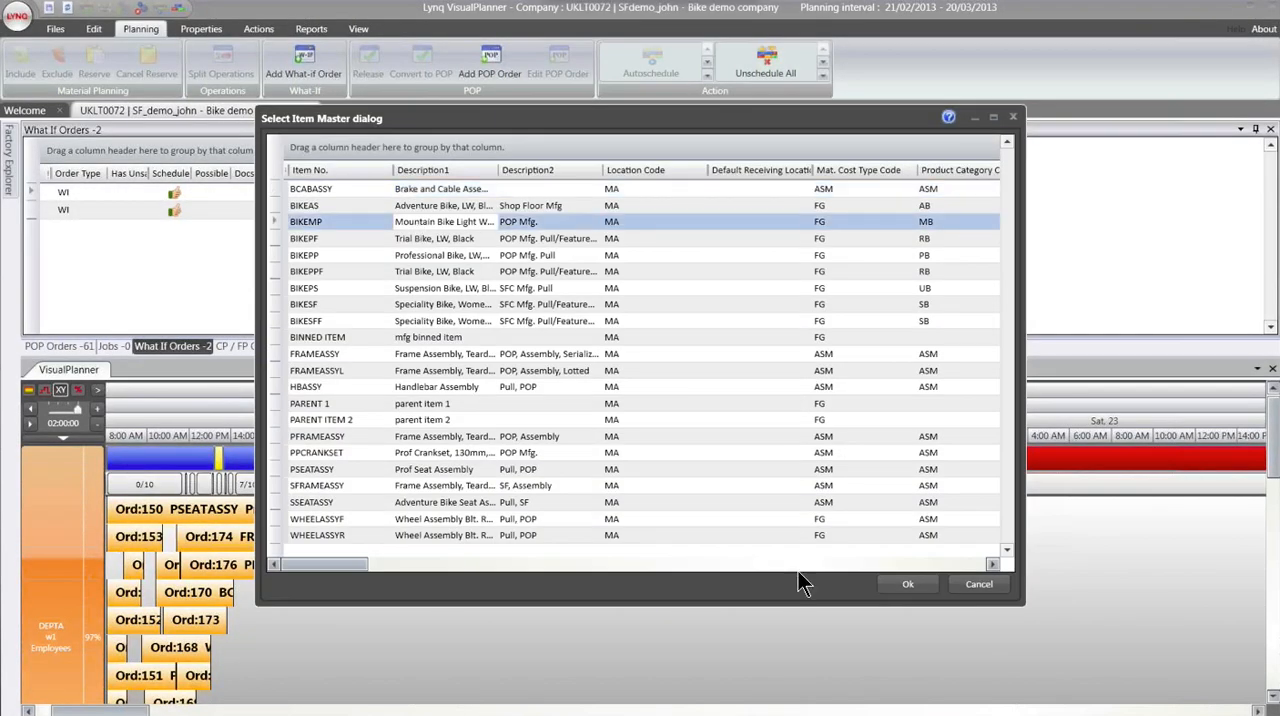
click(908, 588)
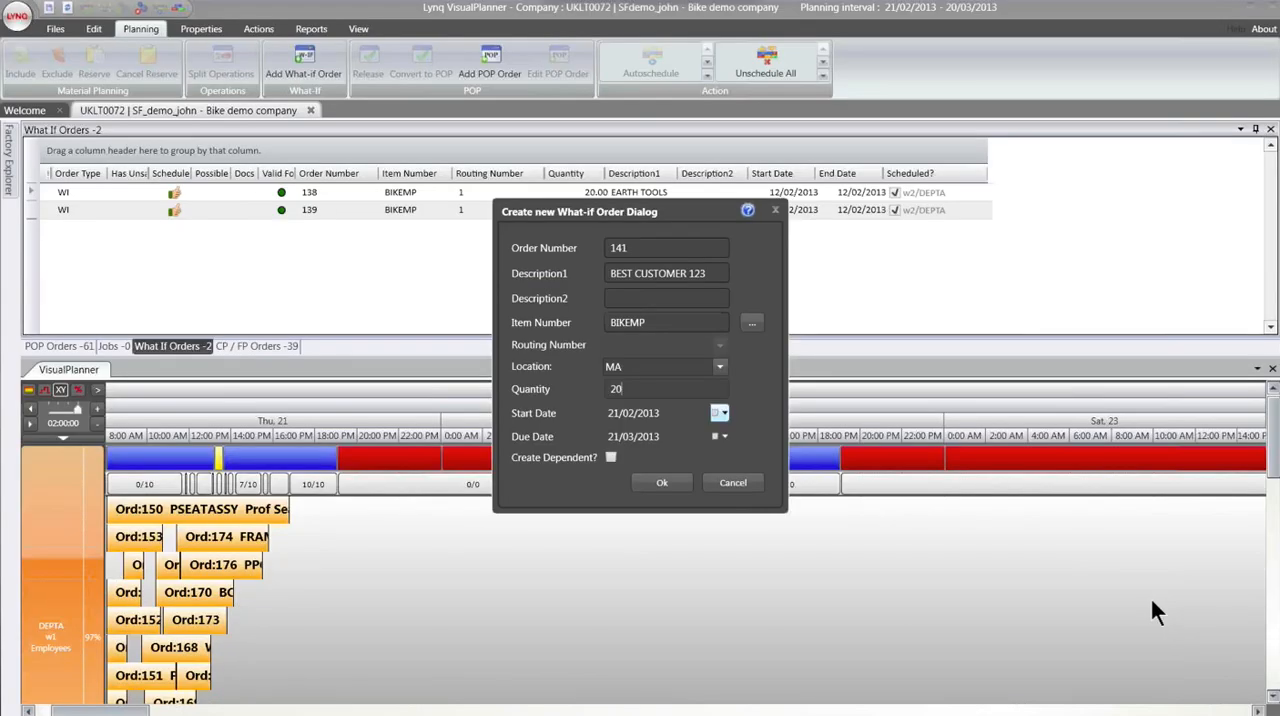
click(647, 502)
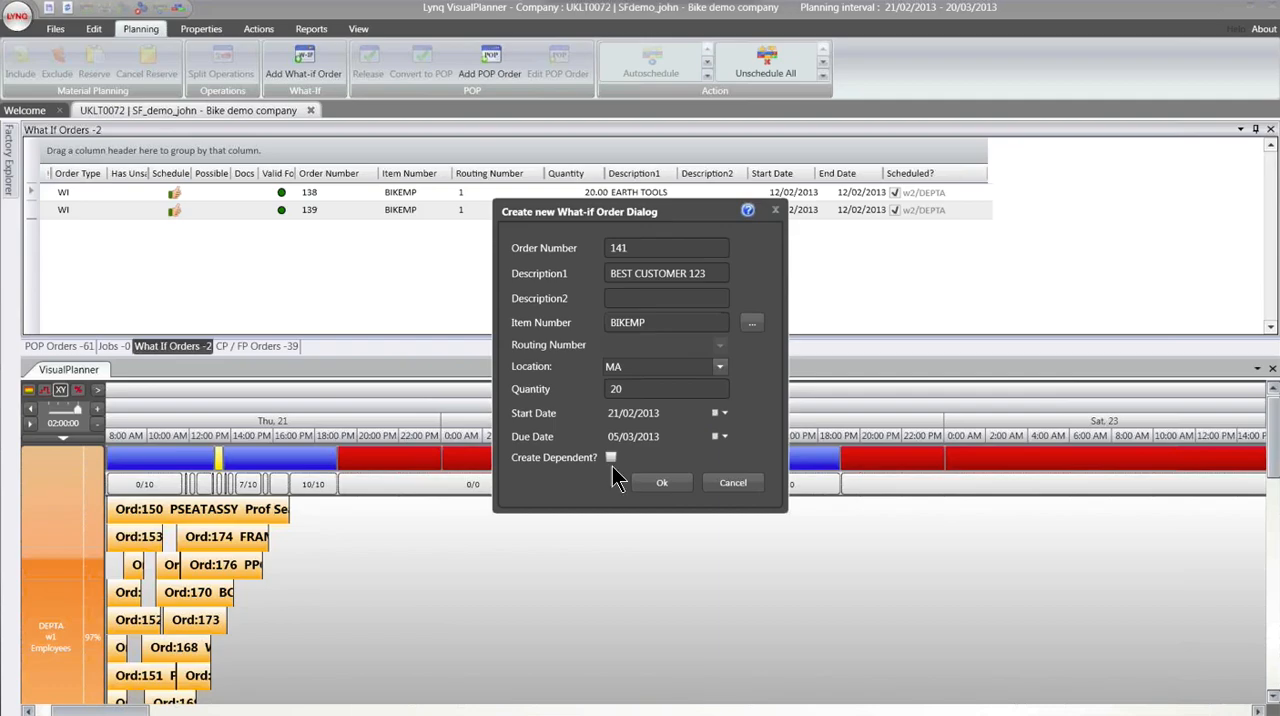
click(665, 484)
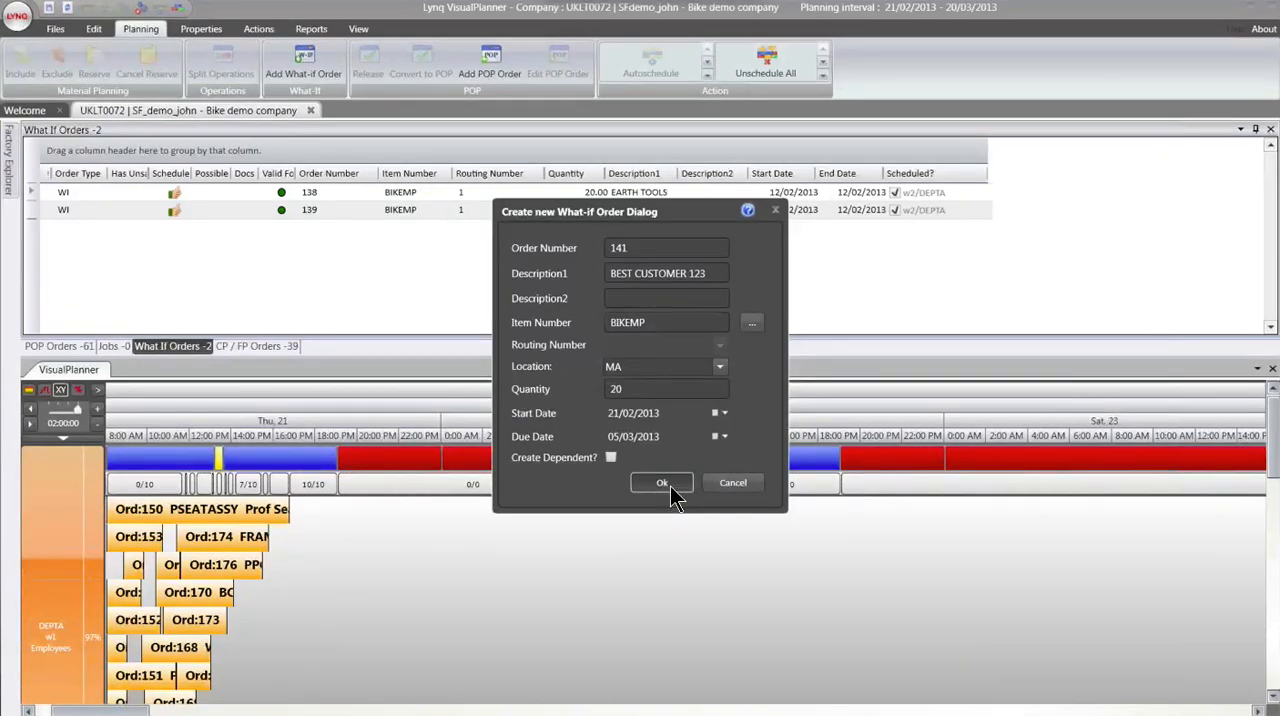
- Schedule the unscheduled BIKEMP What-if order on work centre w1/DEPTA, behind the PSEATASSY order on Thursday 21 February
click(140, 324)
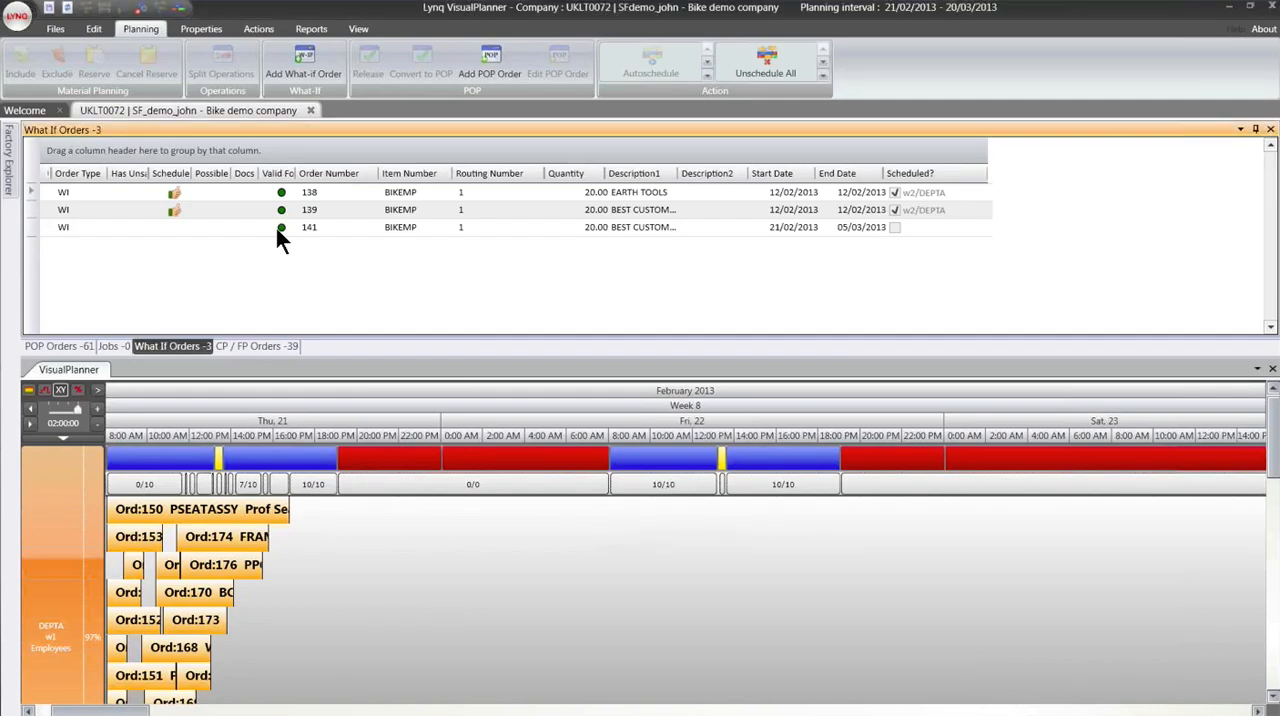
click(311, 229)
drag(312, 230, 318, 520)
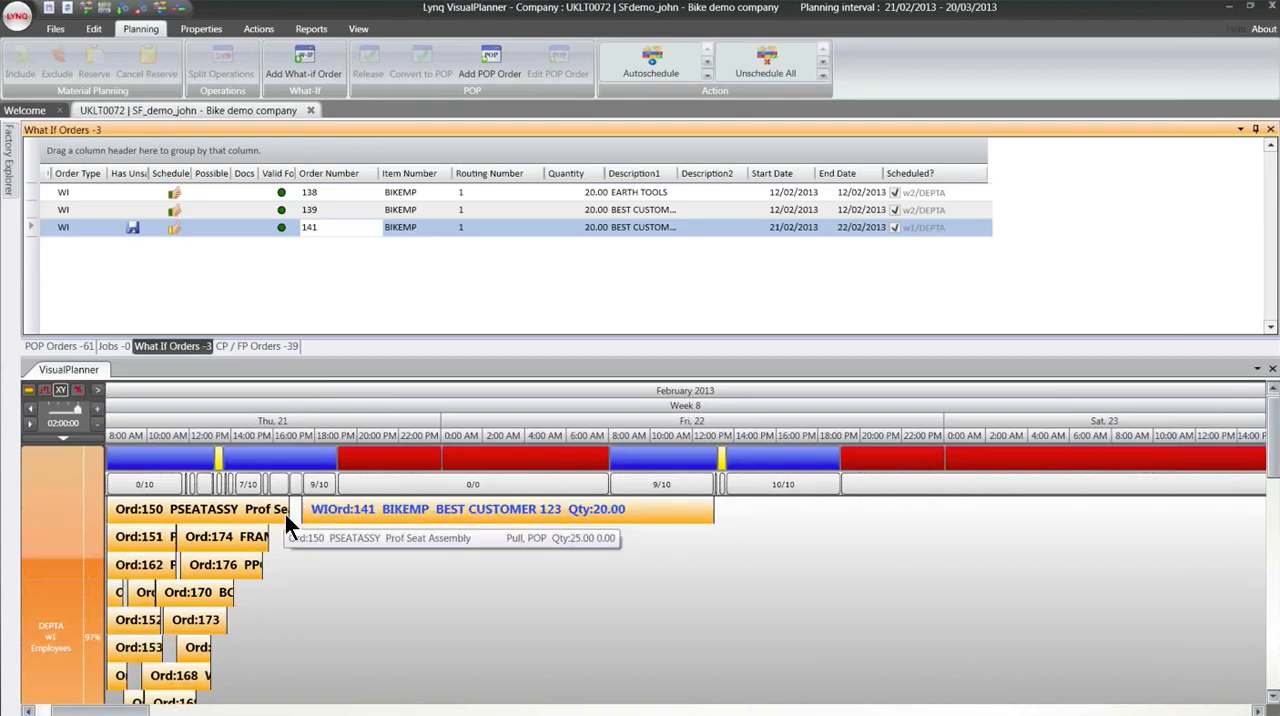
click(452, 519)
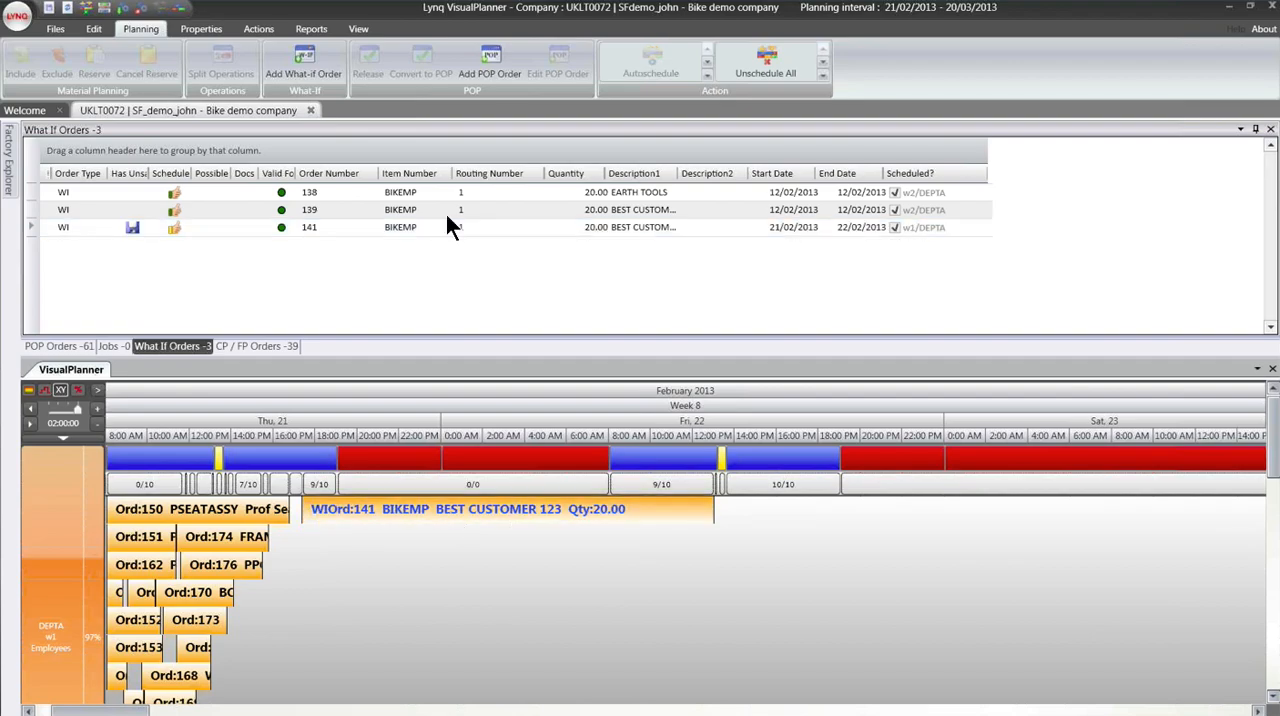
- Look over the fields for creating a new POP order, and cancel without creating one
click(482, 67)
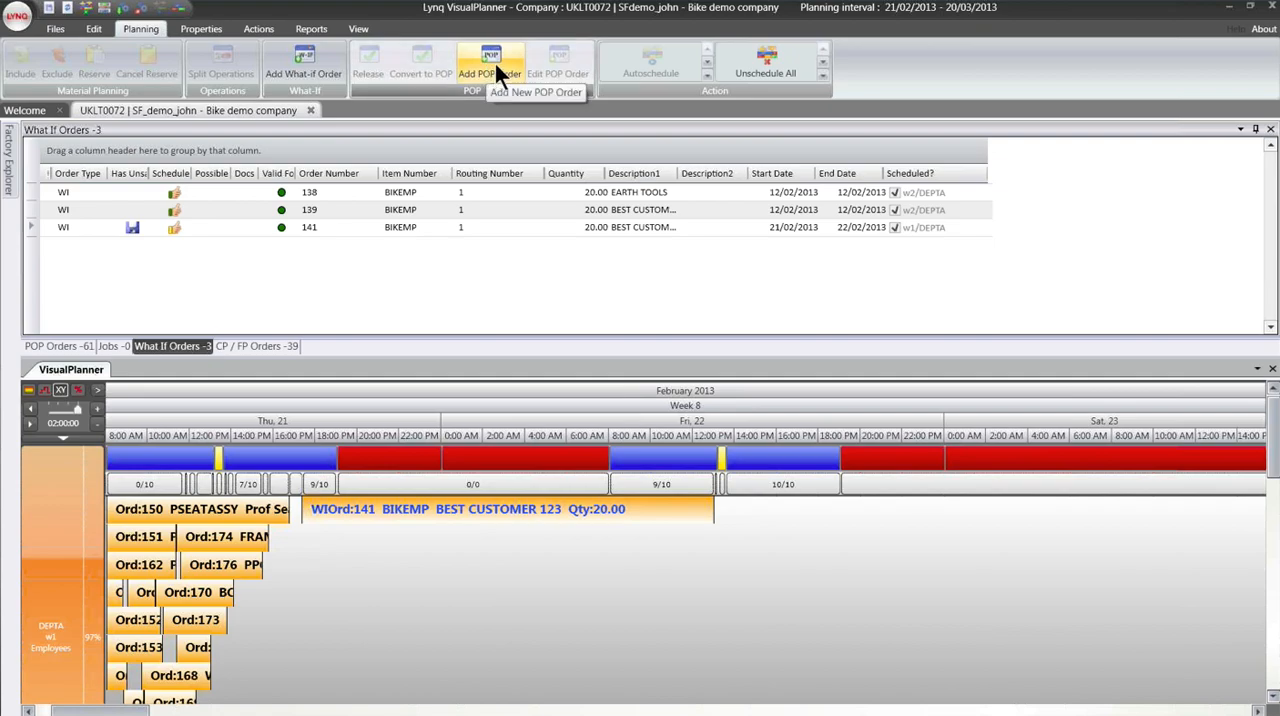
click(491, 62)
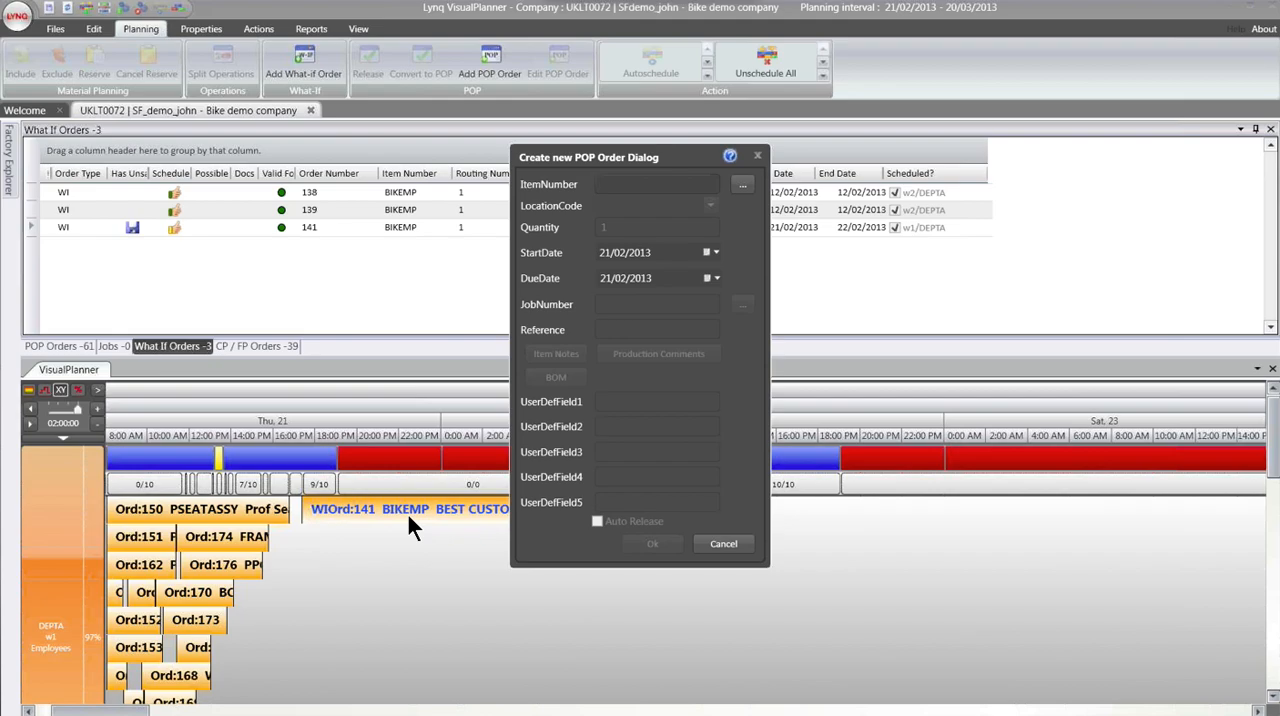
click(724, 545)
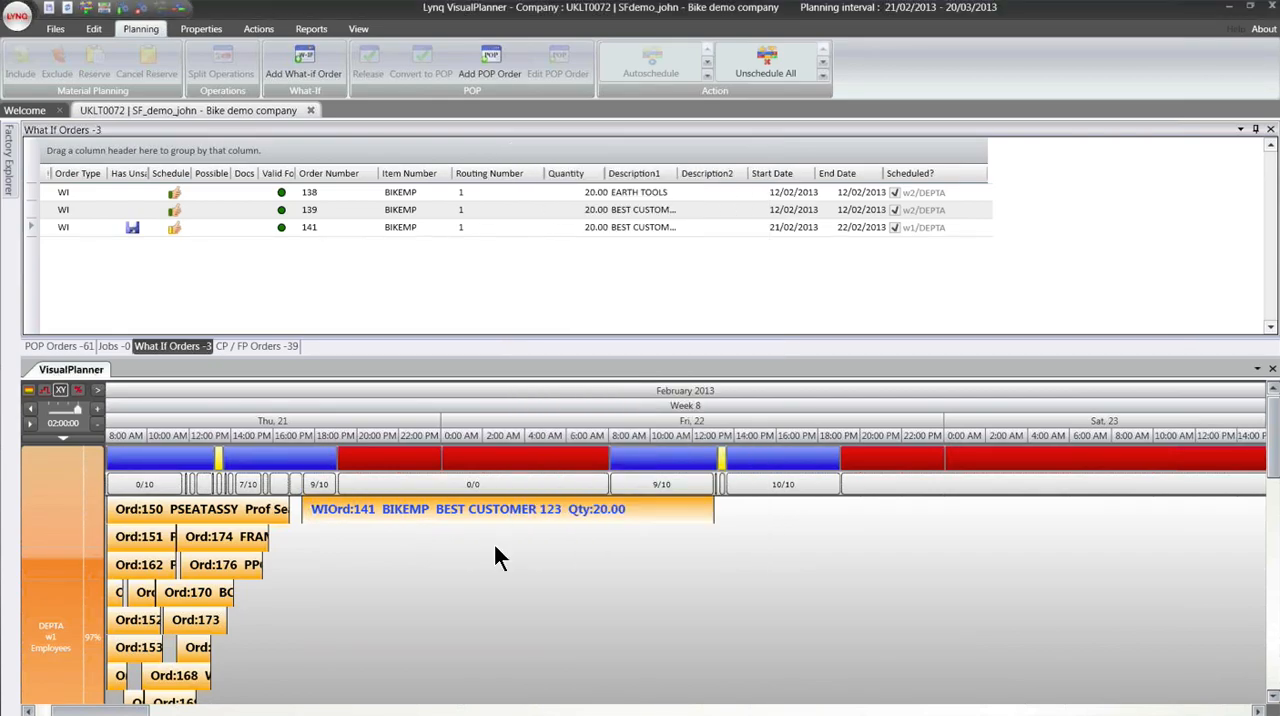
click(468, 50)
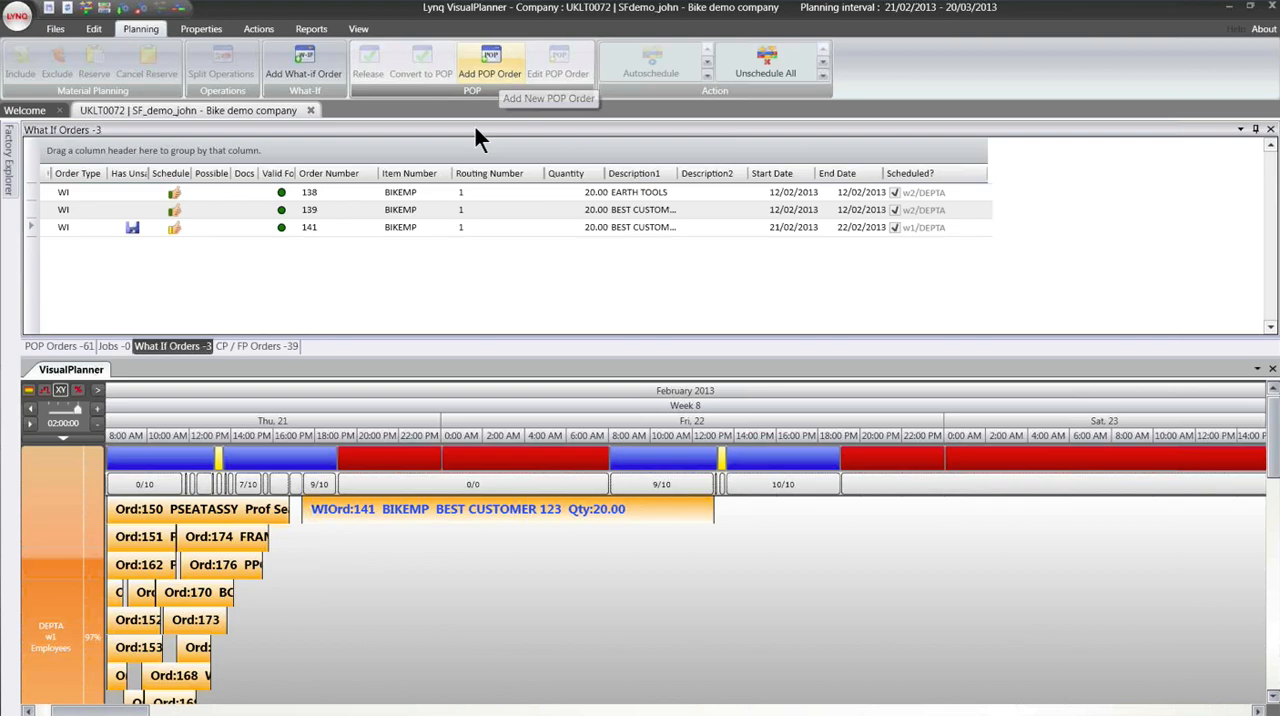
- Review the Jobs list, expanding the BIKEMP job of quantity 10.00 to examine its linked POP orders, and collapse it
click(112, 347)
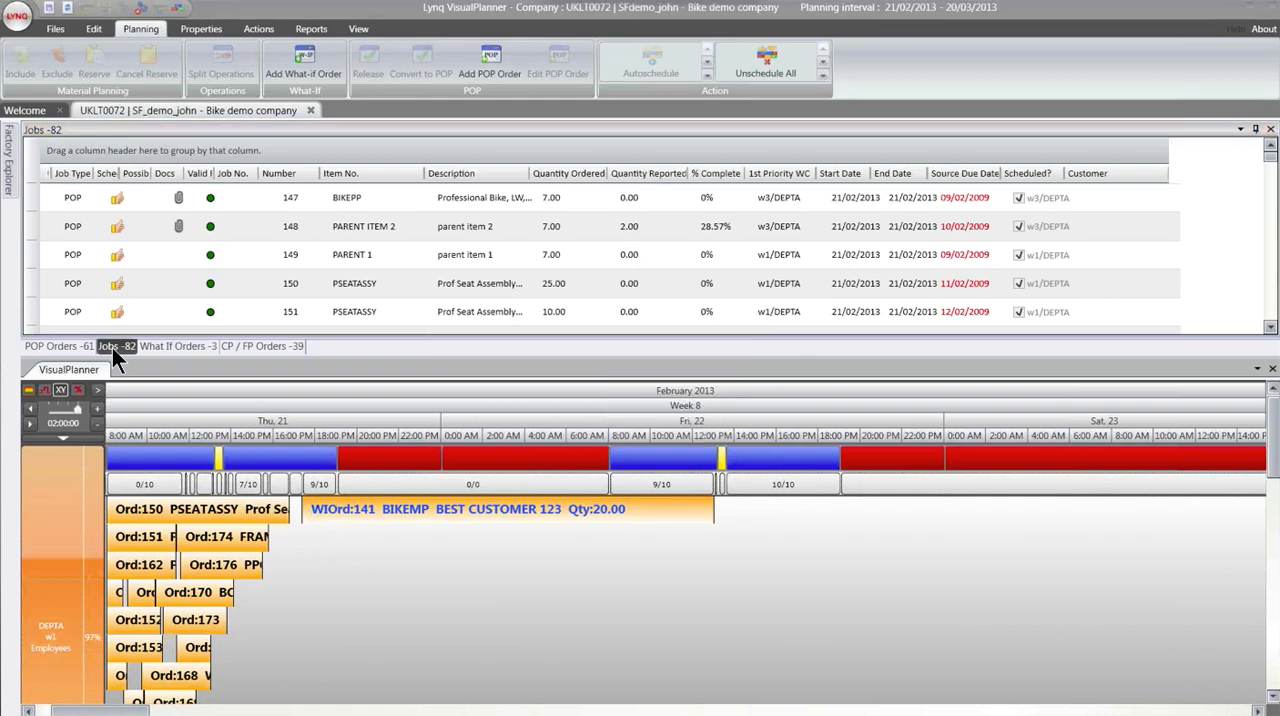
scroll(188, 268, down, 1)
scroll(193, 272, down, 1)
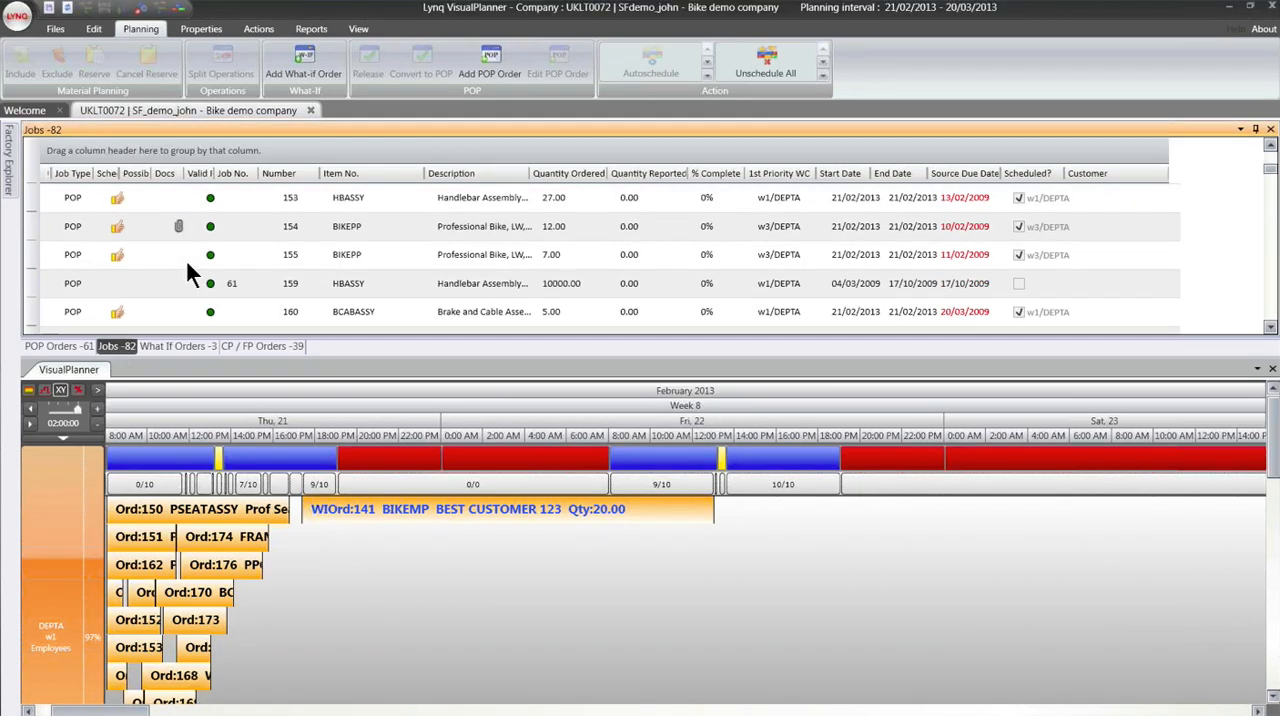
scroll(168, 276, down, 1)
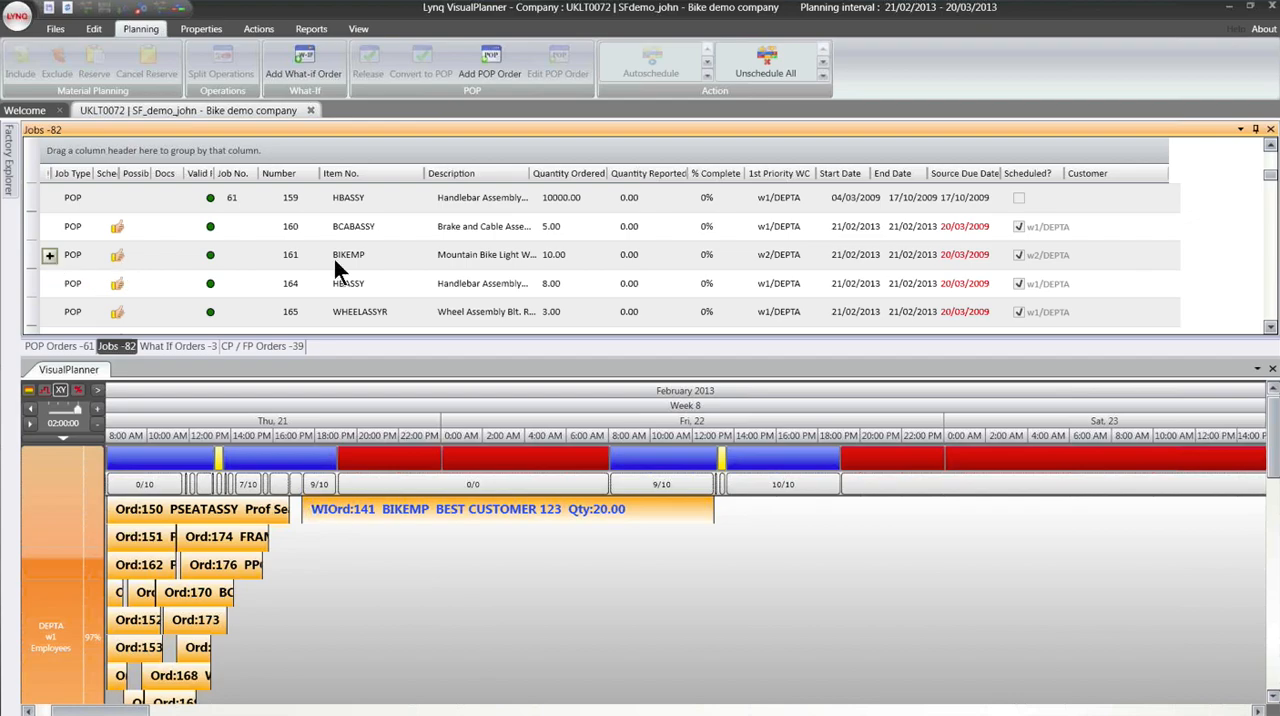
click(49, 255)
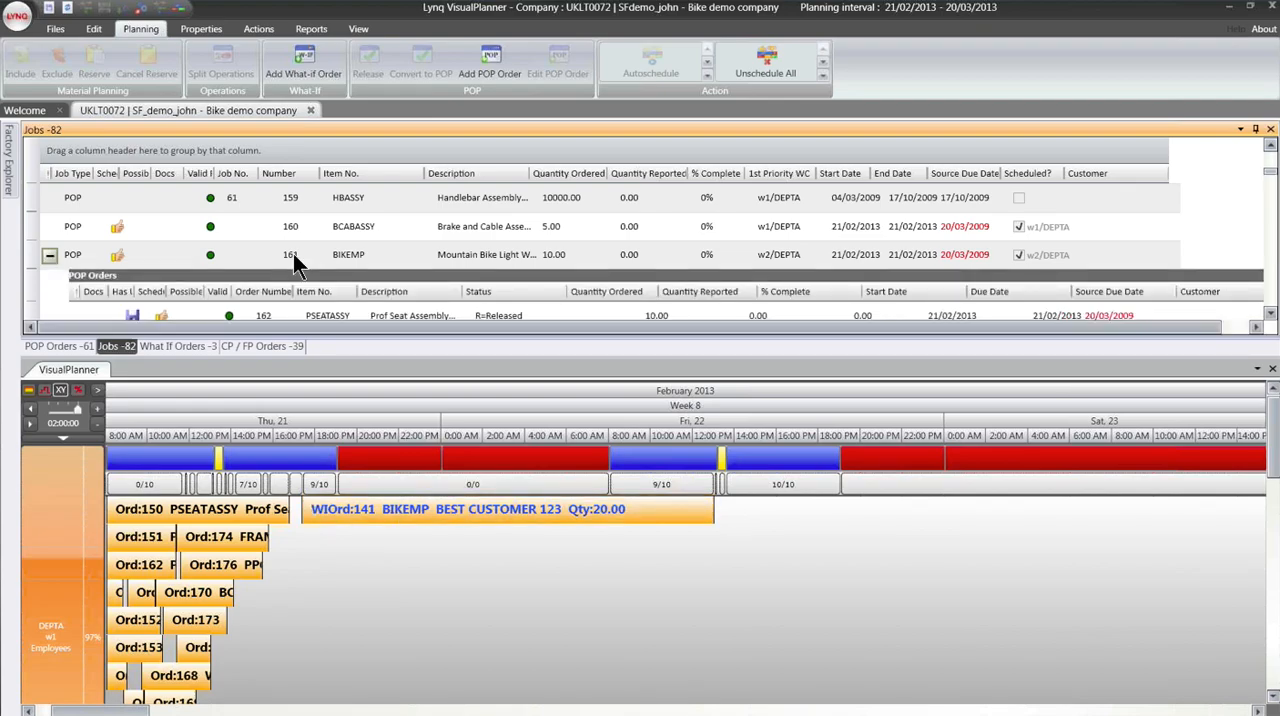
click(48, 255)
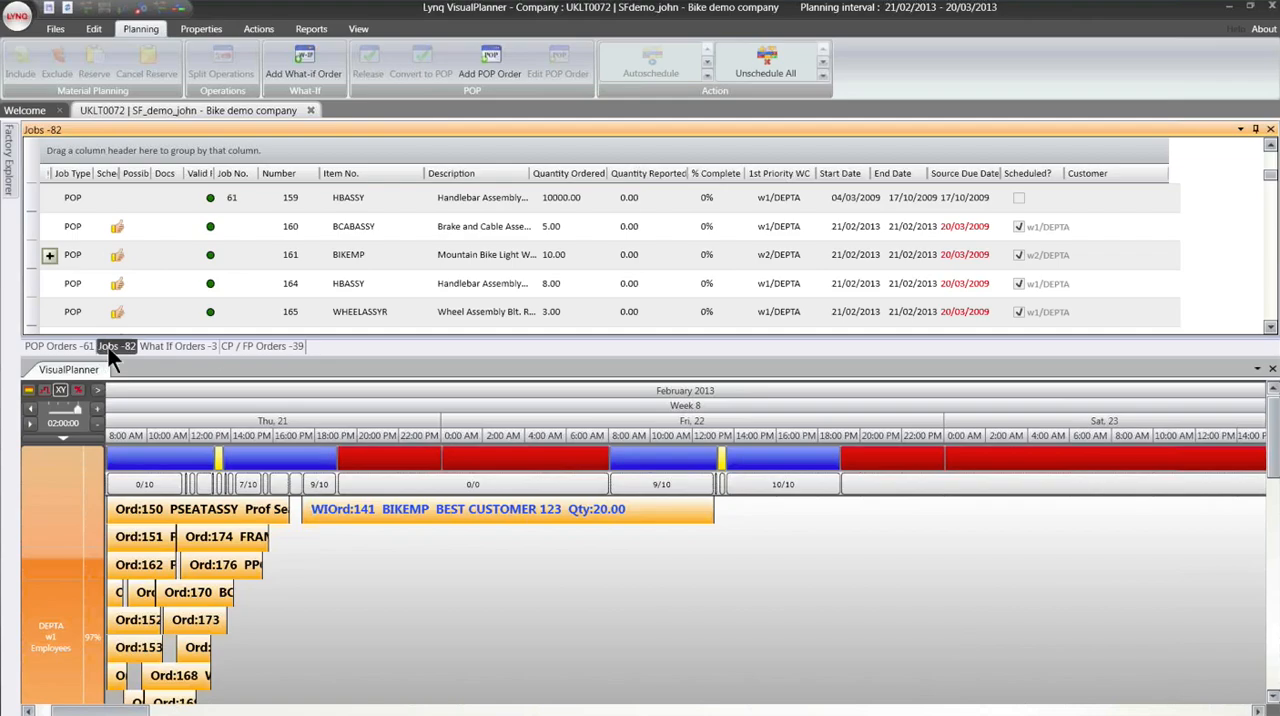
- Review the CP / FP orders list, and check the details of the scheduled PSEATASSY and BIKEMP What-if orders
click(251, 347)
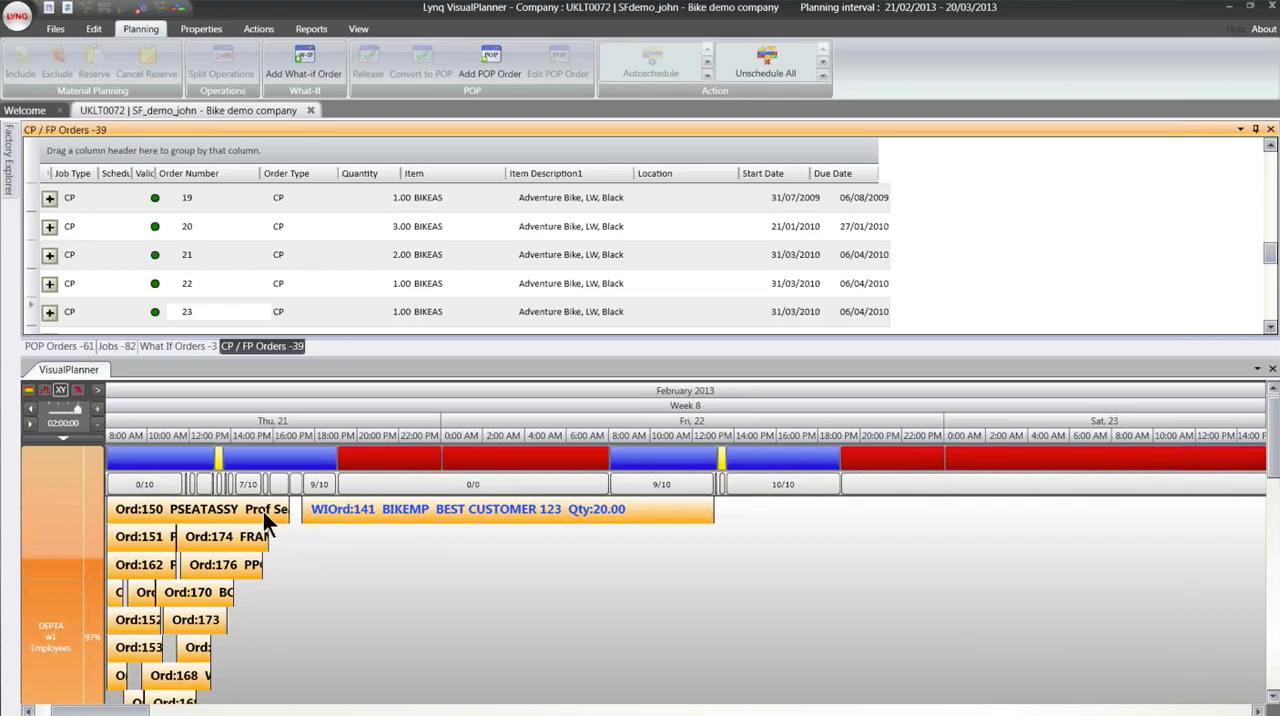
mouse_move(270, 515)
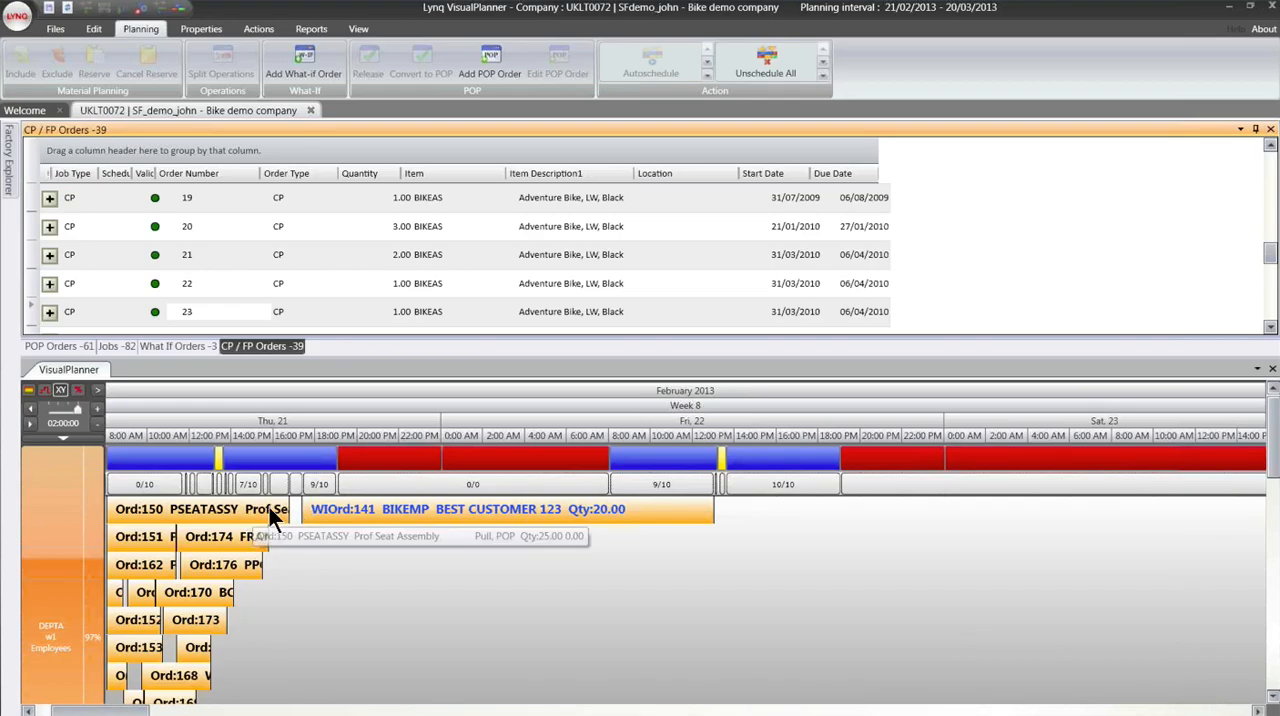
mouse_move(311, 501)
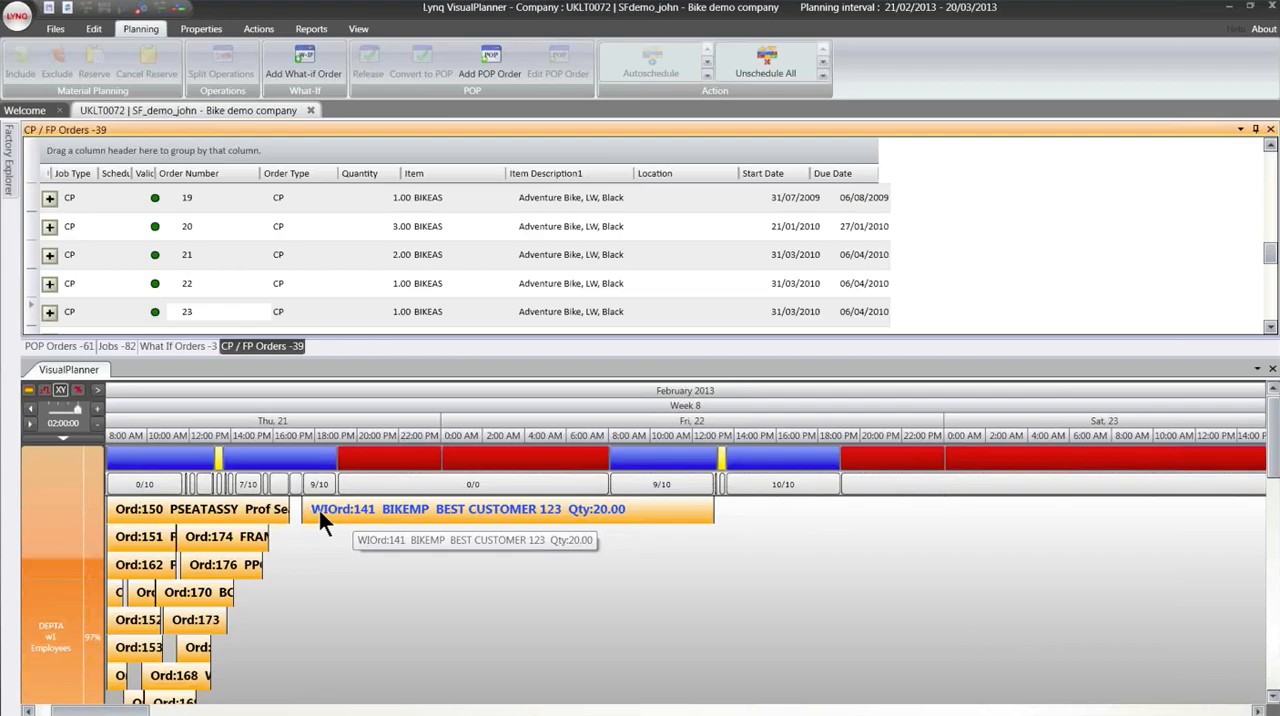
- Update the run of scheduled POP orders from the first BIKEPP order through the PPCRANKSET order of quantity 14.00
click(98, 424)
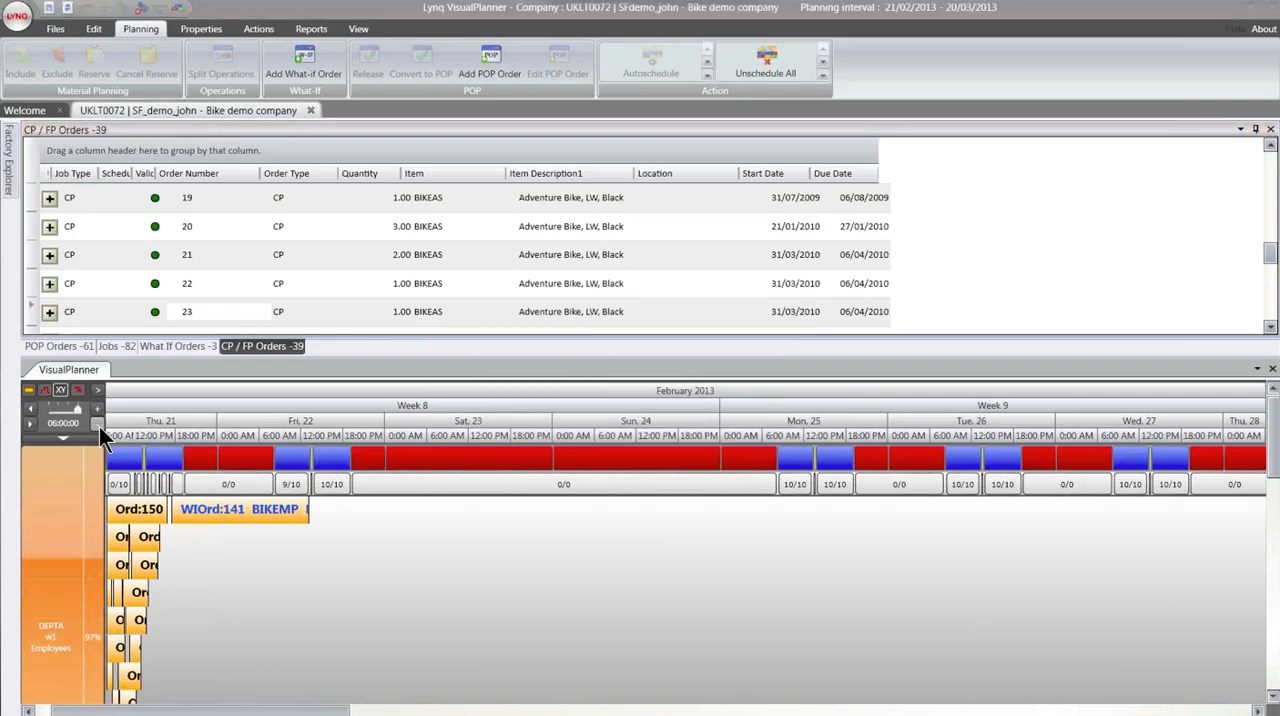
click(60, 347)
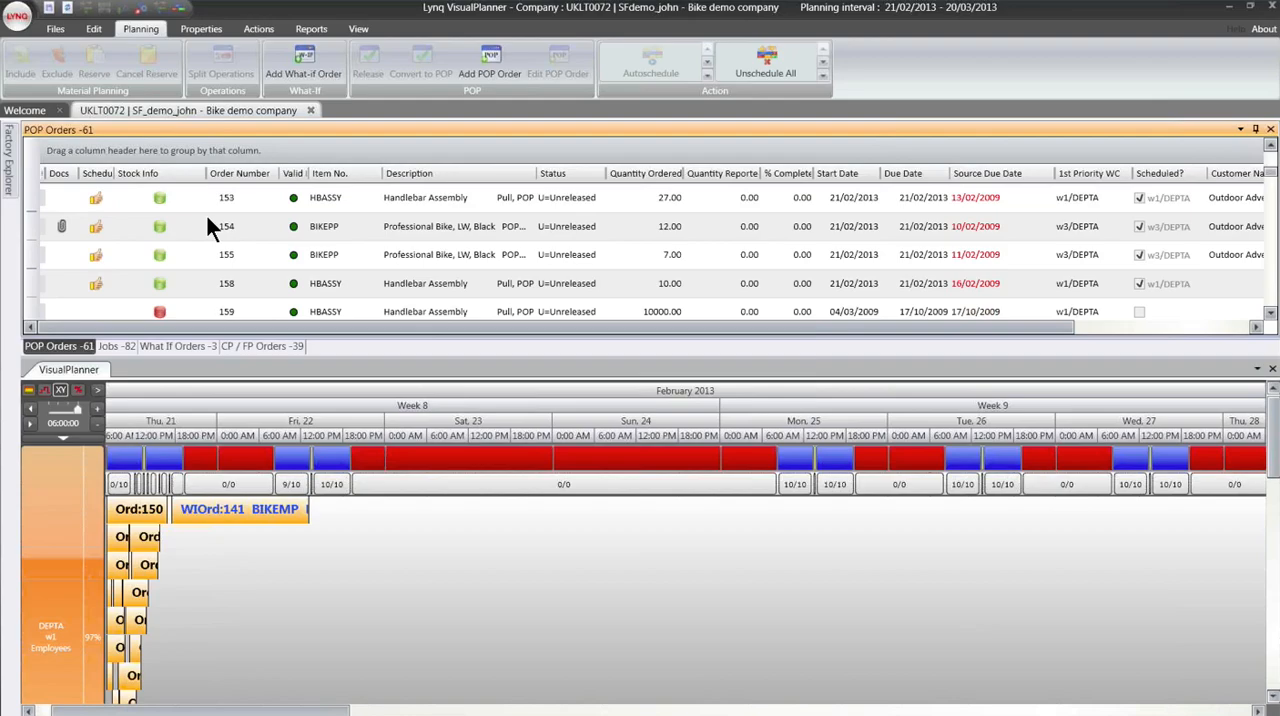
click(137, 200)
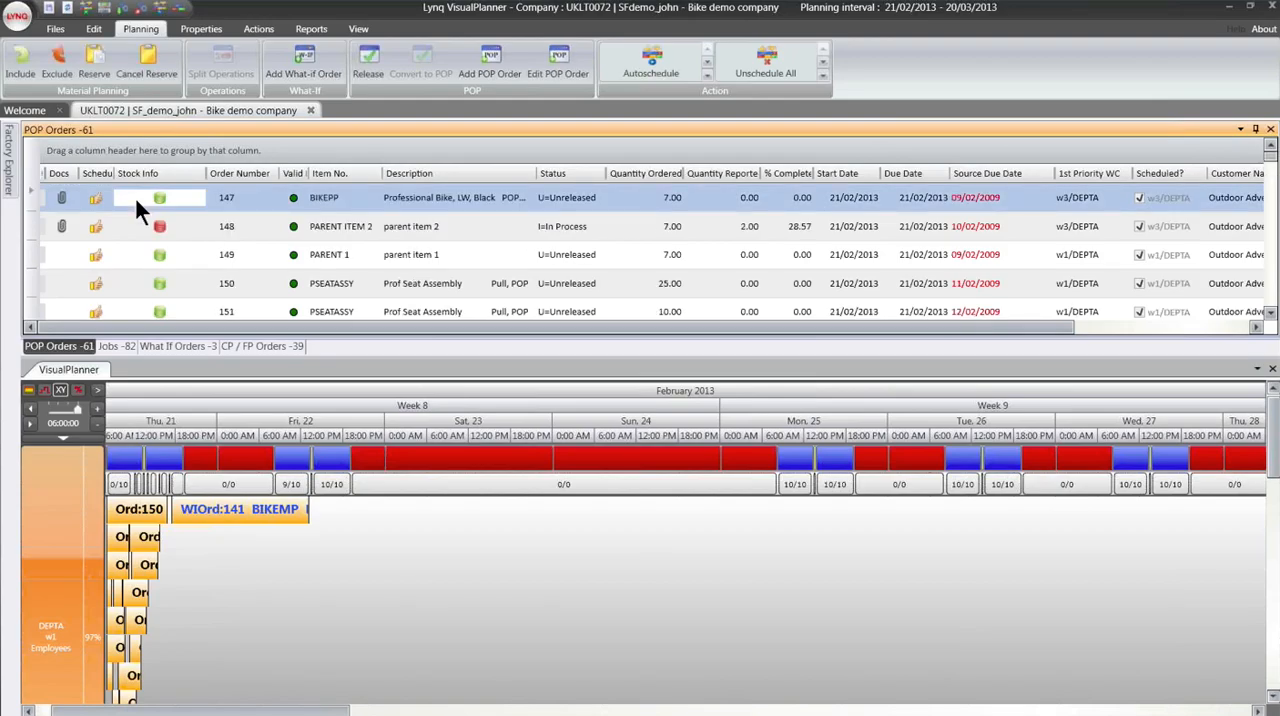
scroll(124, 277, down, 8)
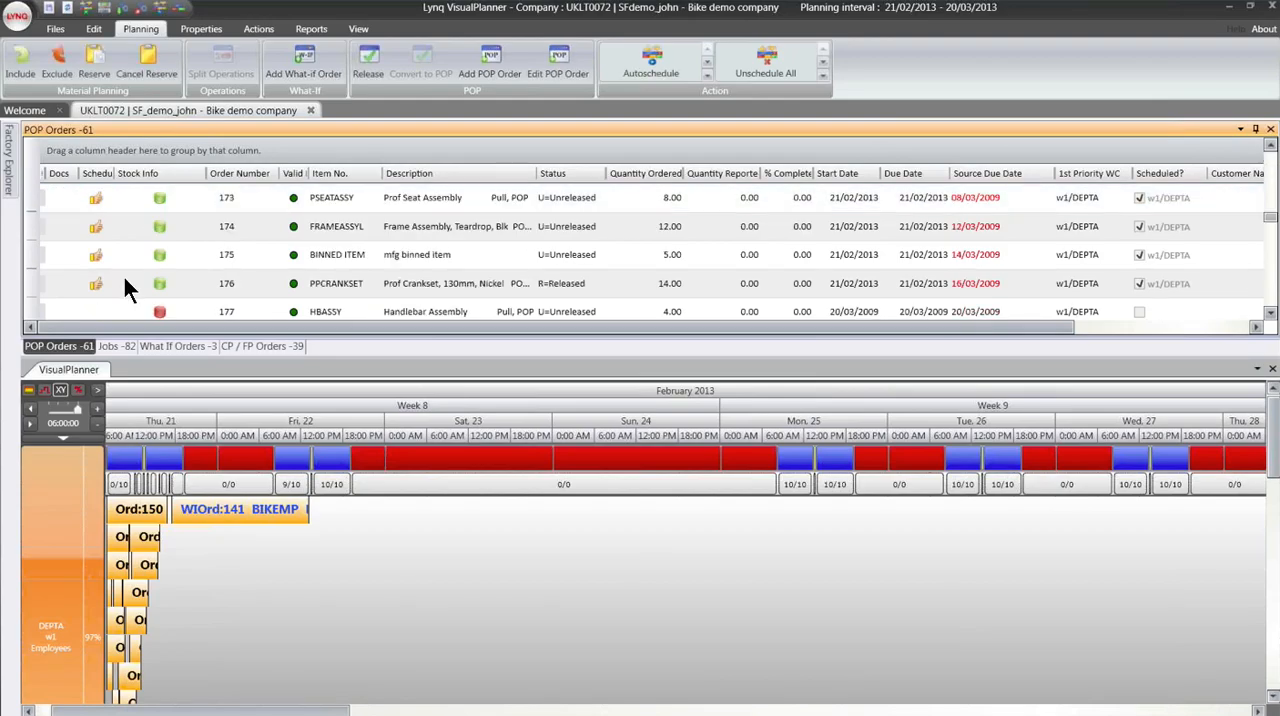
shift+click(124, 283)
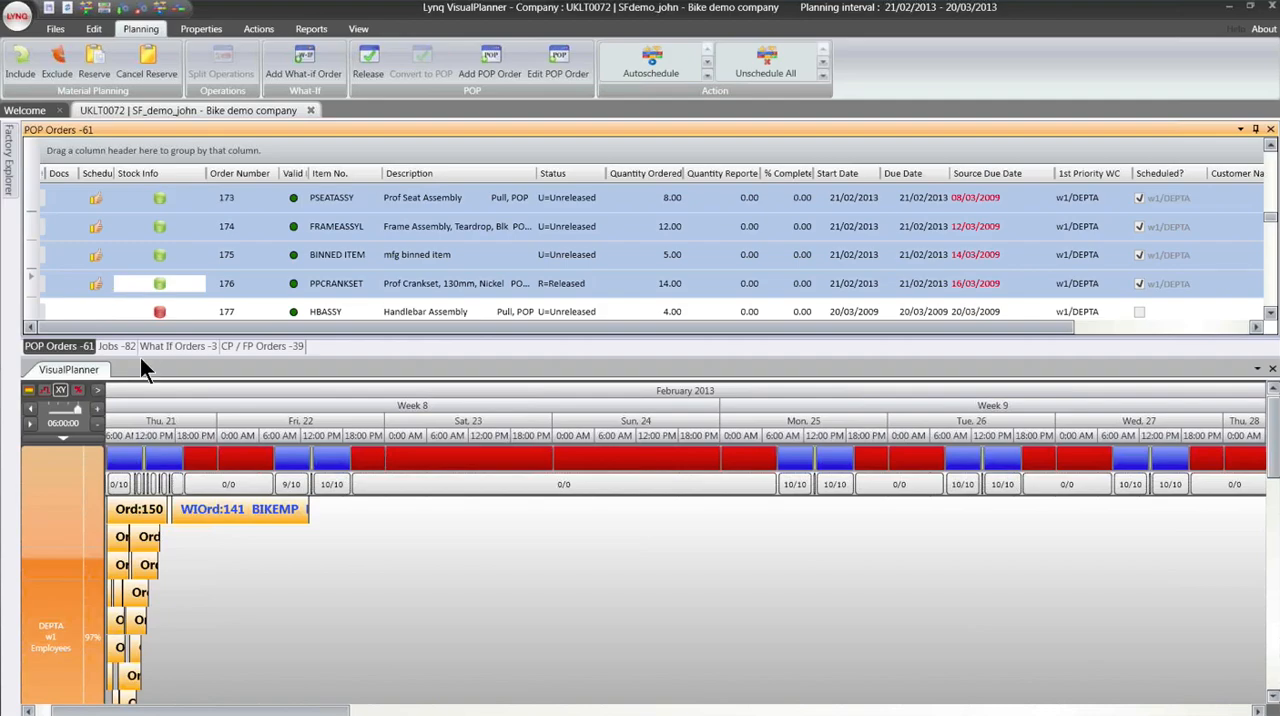
right_click(127, 300)
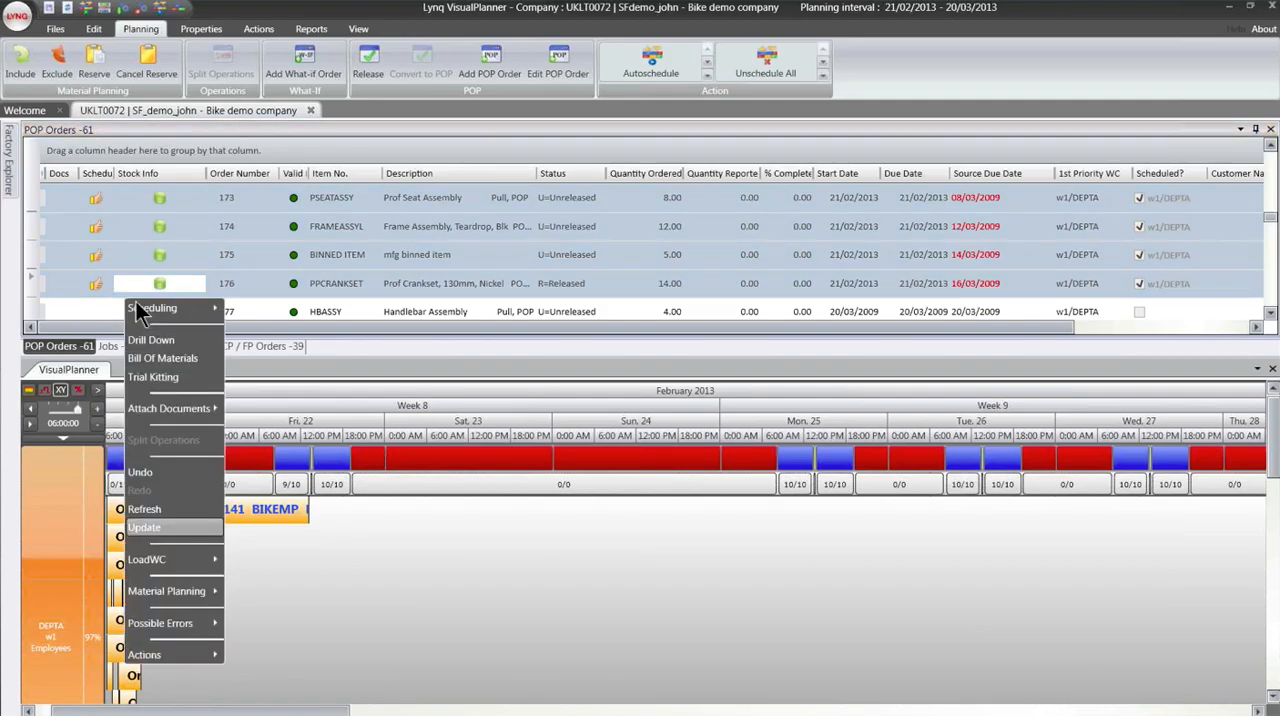
key(Return)
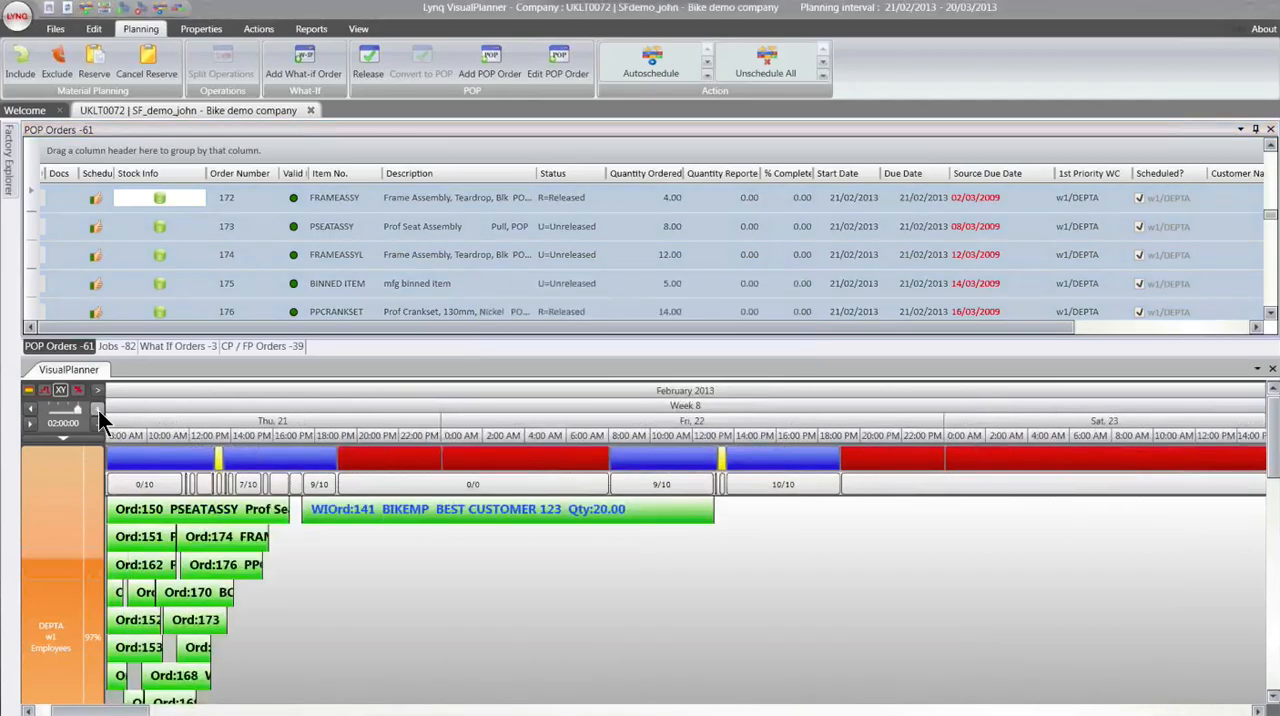
click(98, 410)
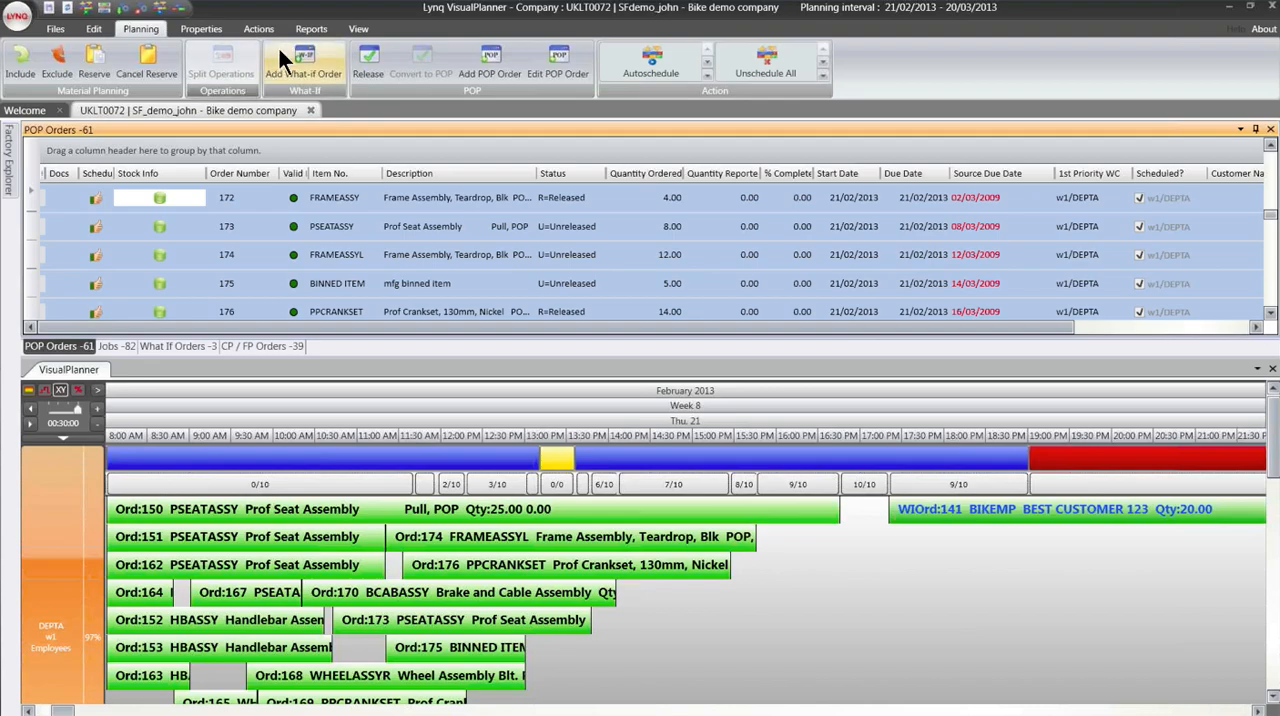
- Generate the Production Plan report for all departments from 21/02/2013 to 20/03/2013, review it at full size, and close it
click(311, 29)
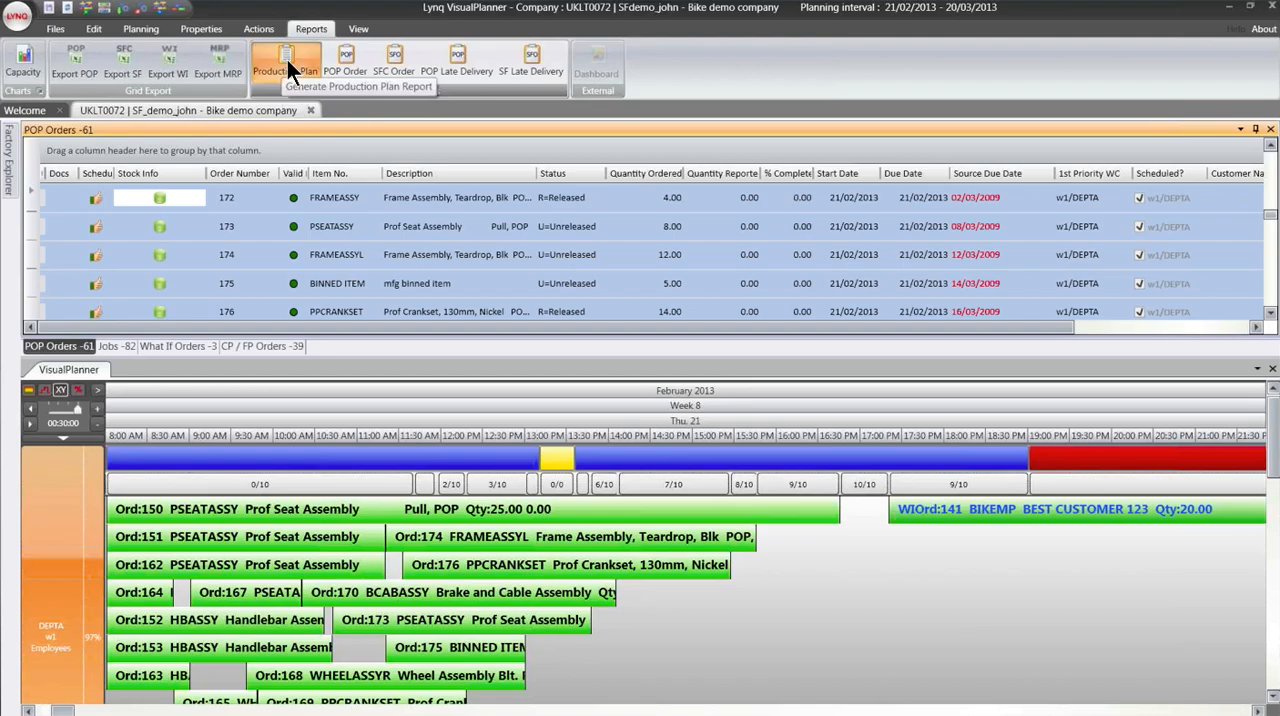
click(287, 66)
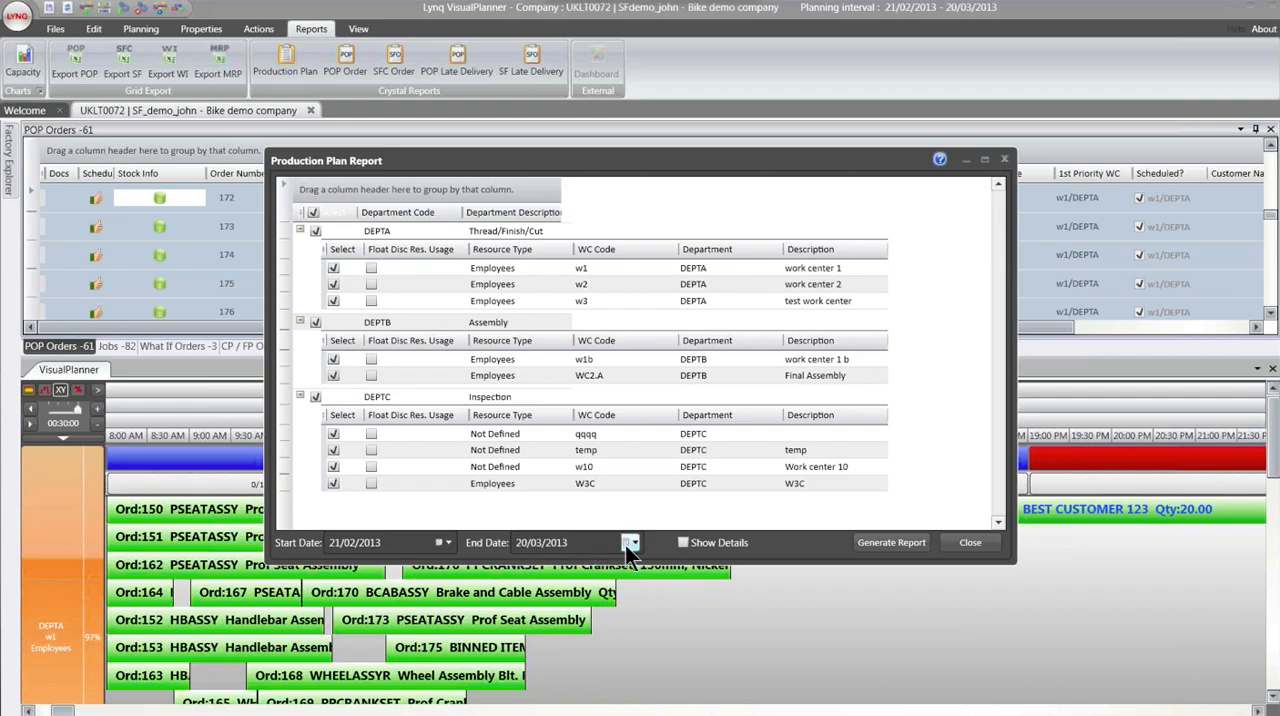
click(881, 544)
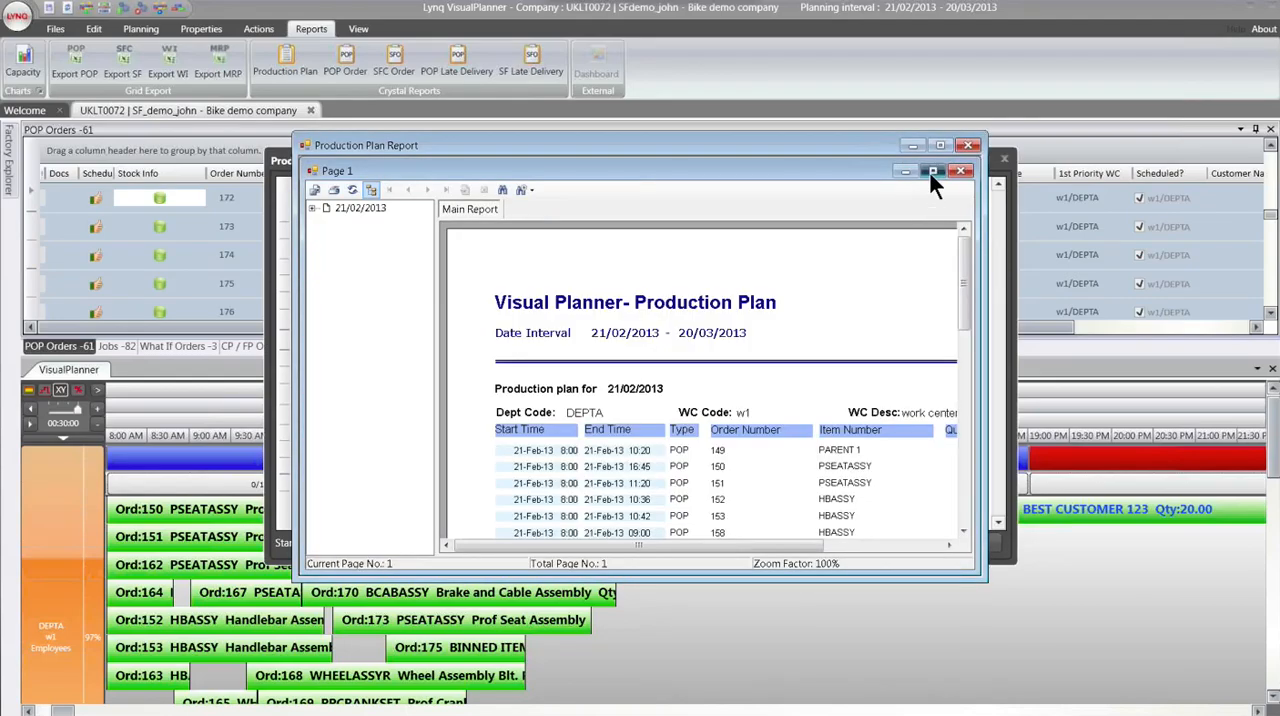
click(930, 173)
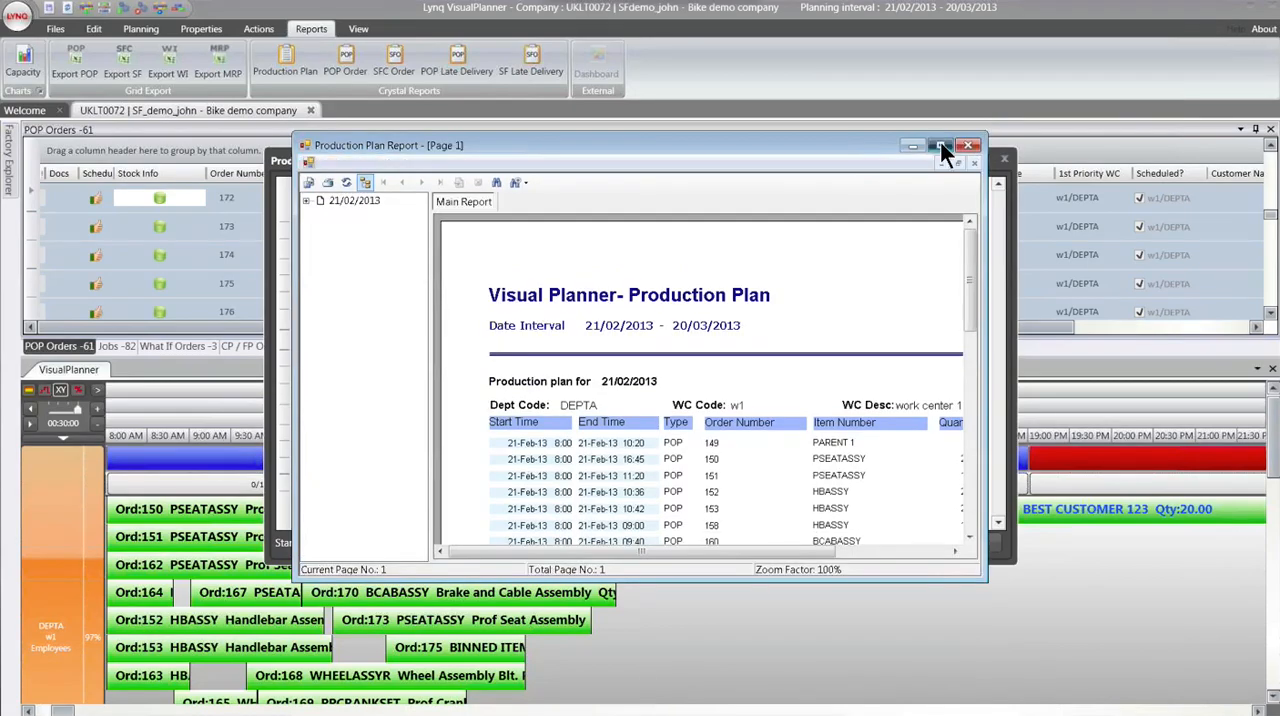
click(940, 145)
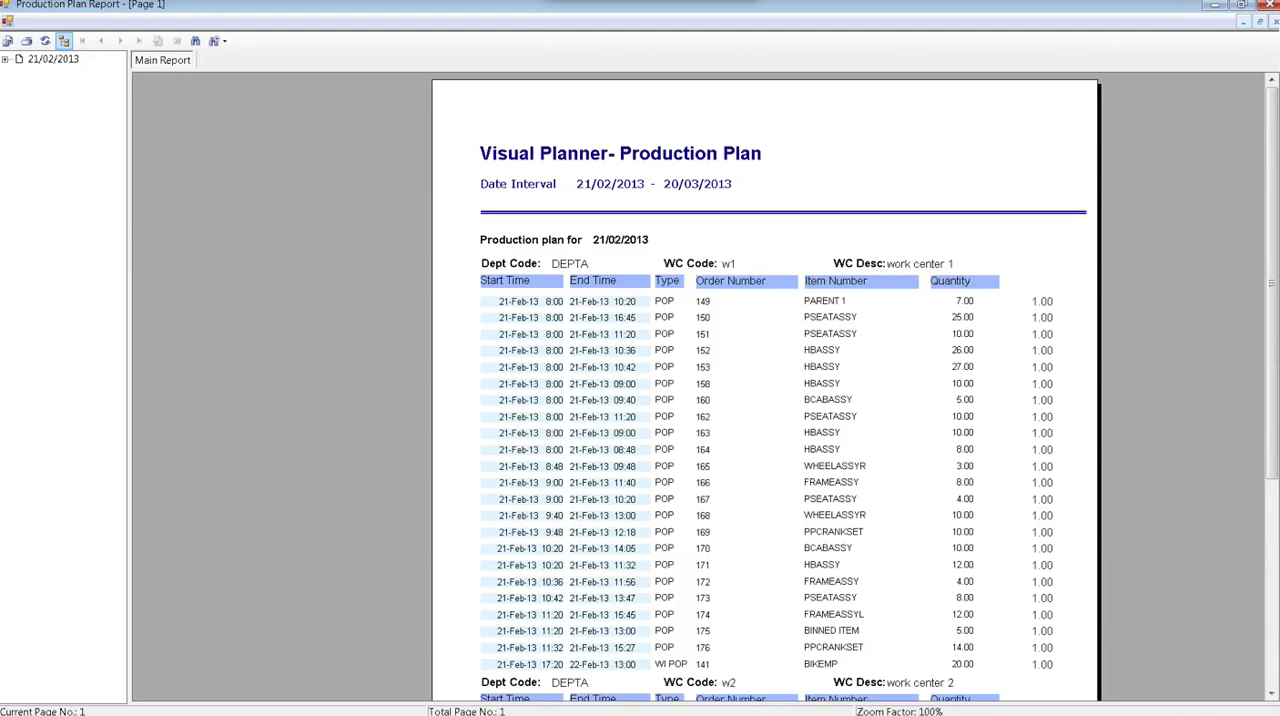
click(1270, 5)
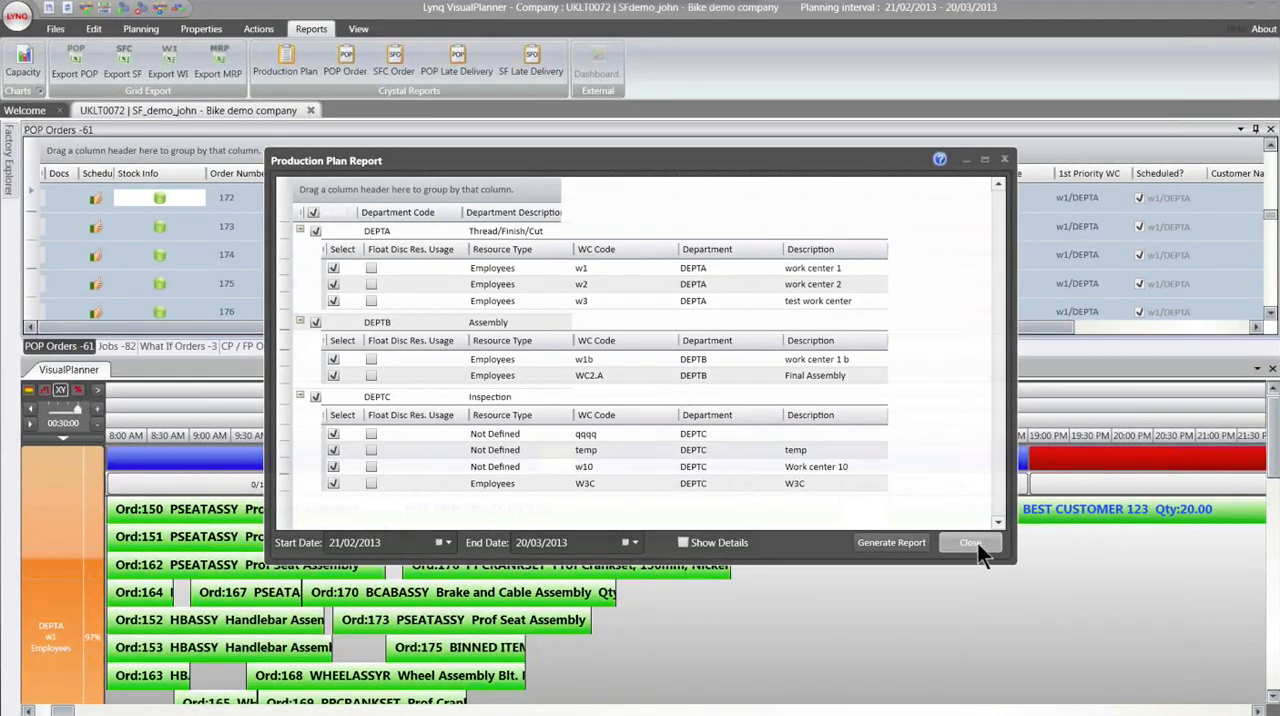
click(970, 543)
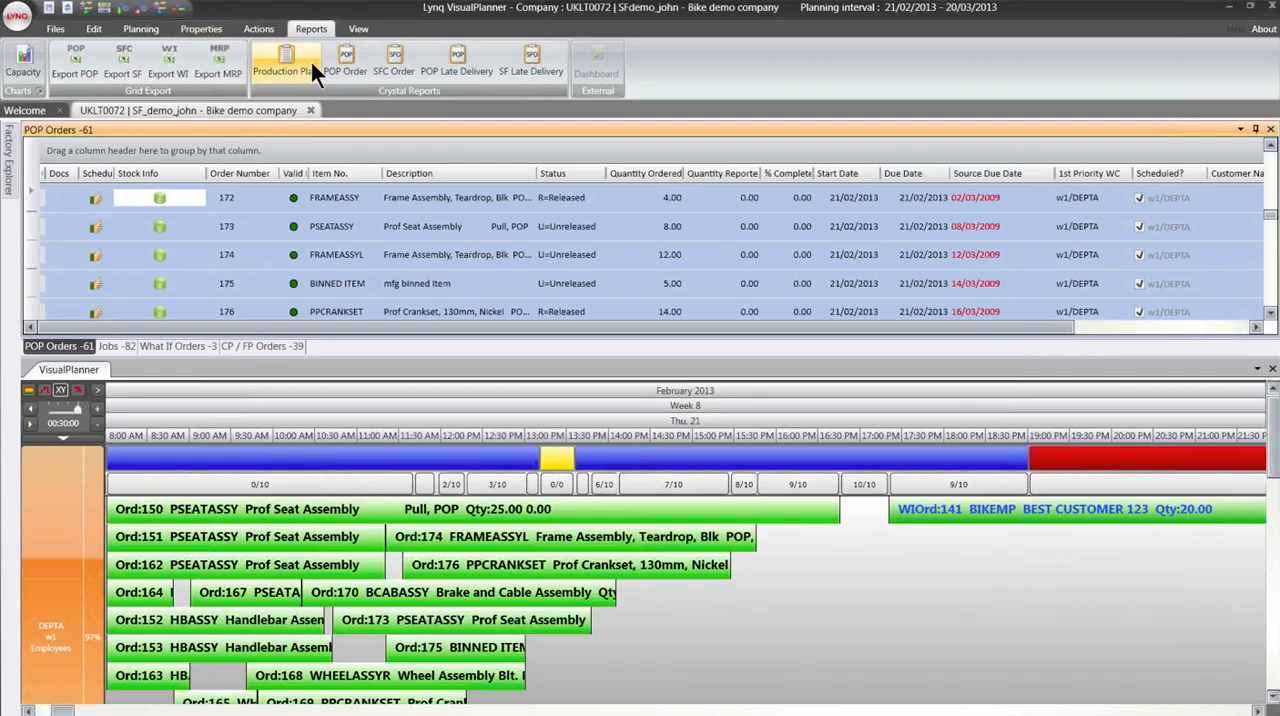
- Generate the POP Order report for all listed orders, review it at full size, and close it
click(339, 62)
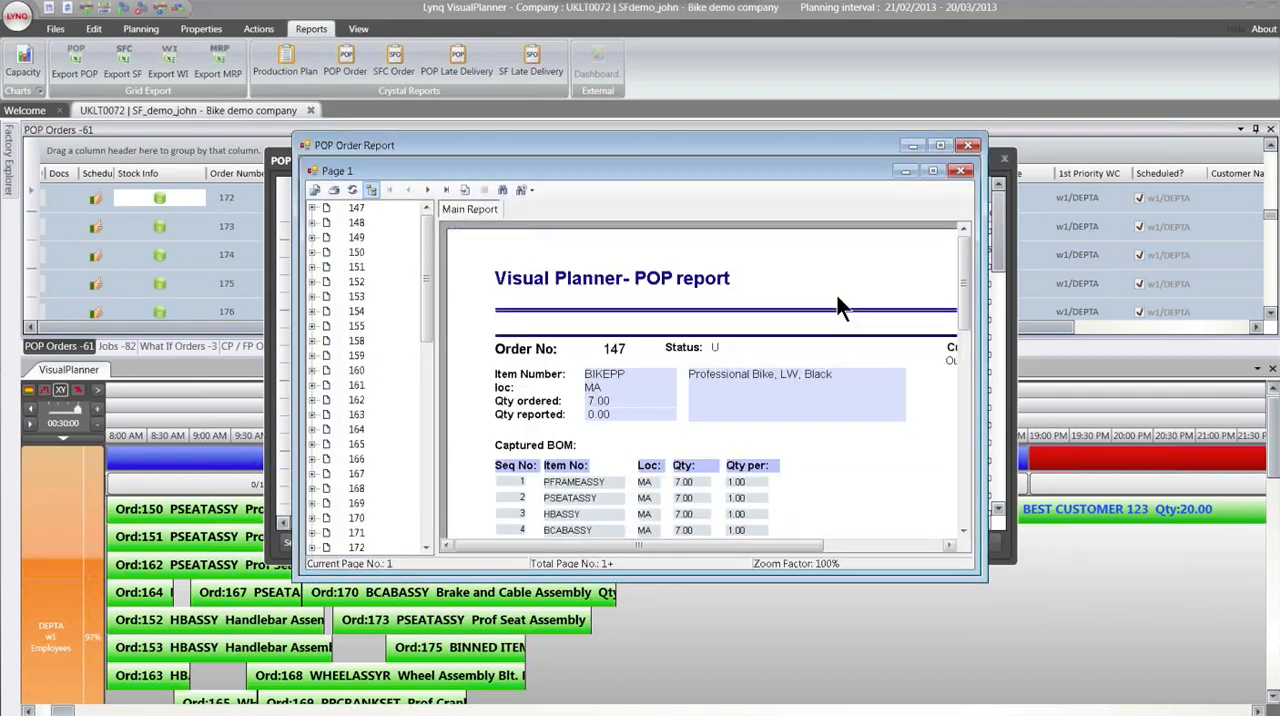
click(932, 171)
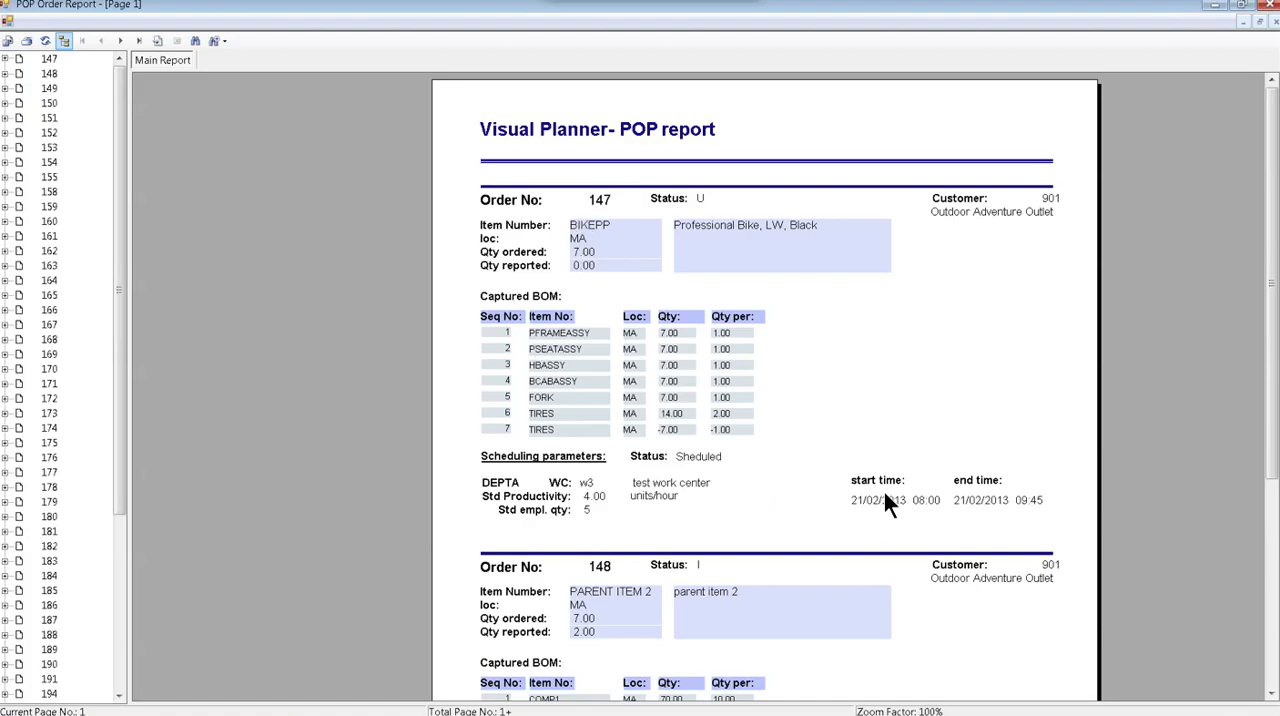
click(1270, 21)
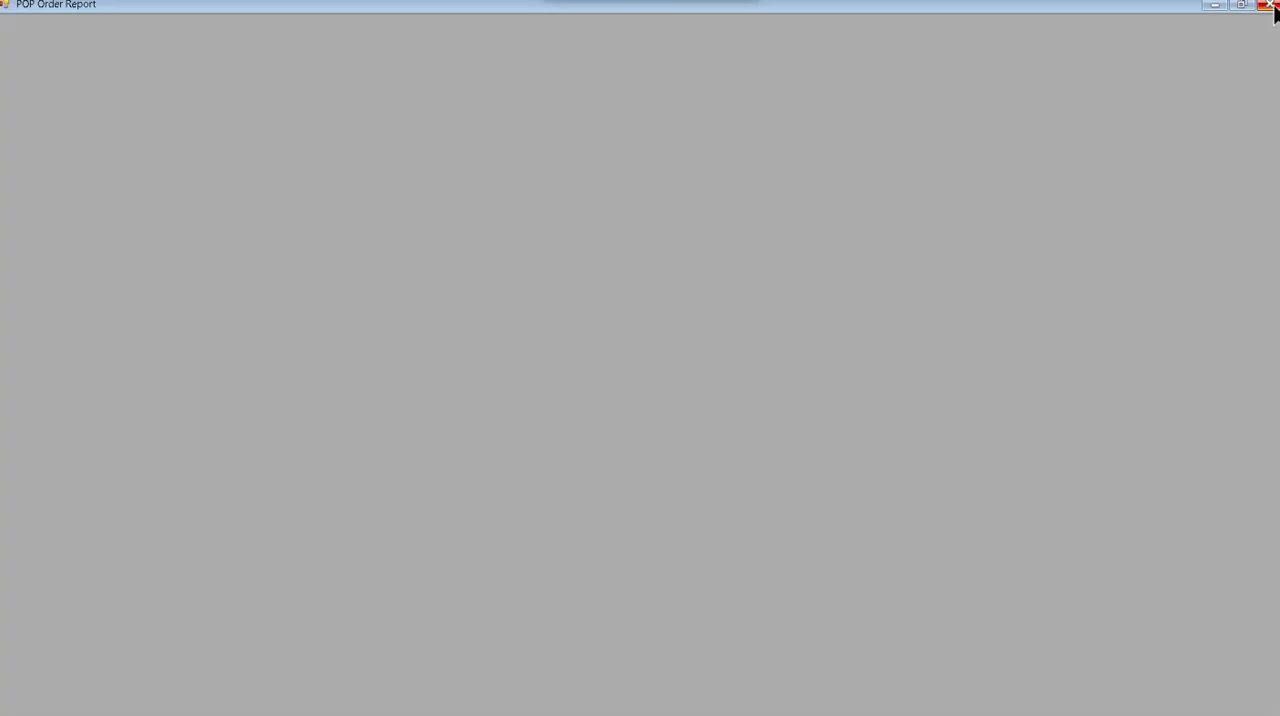
click(1268, 6)
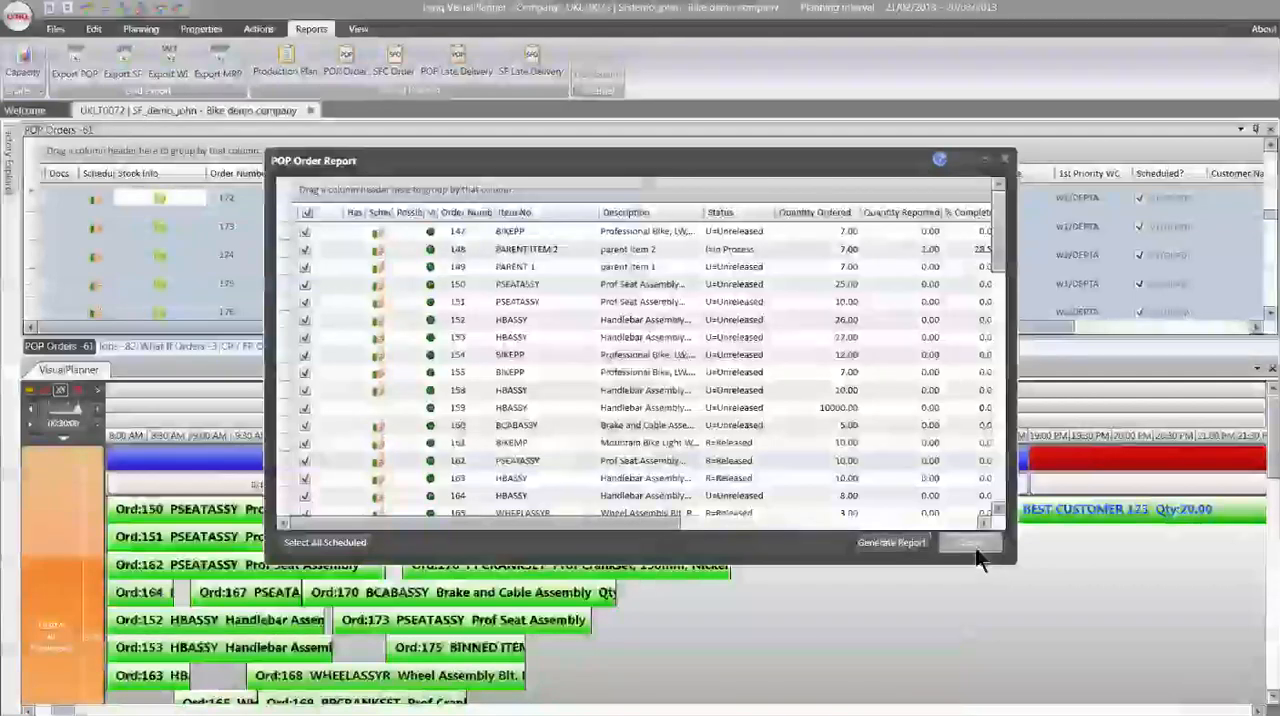
click(970, 543)
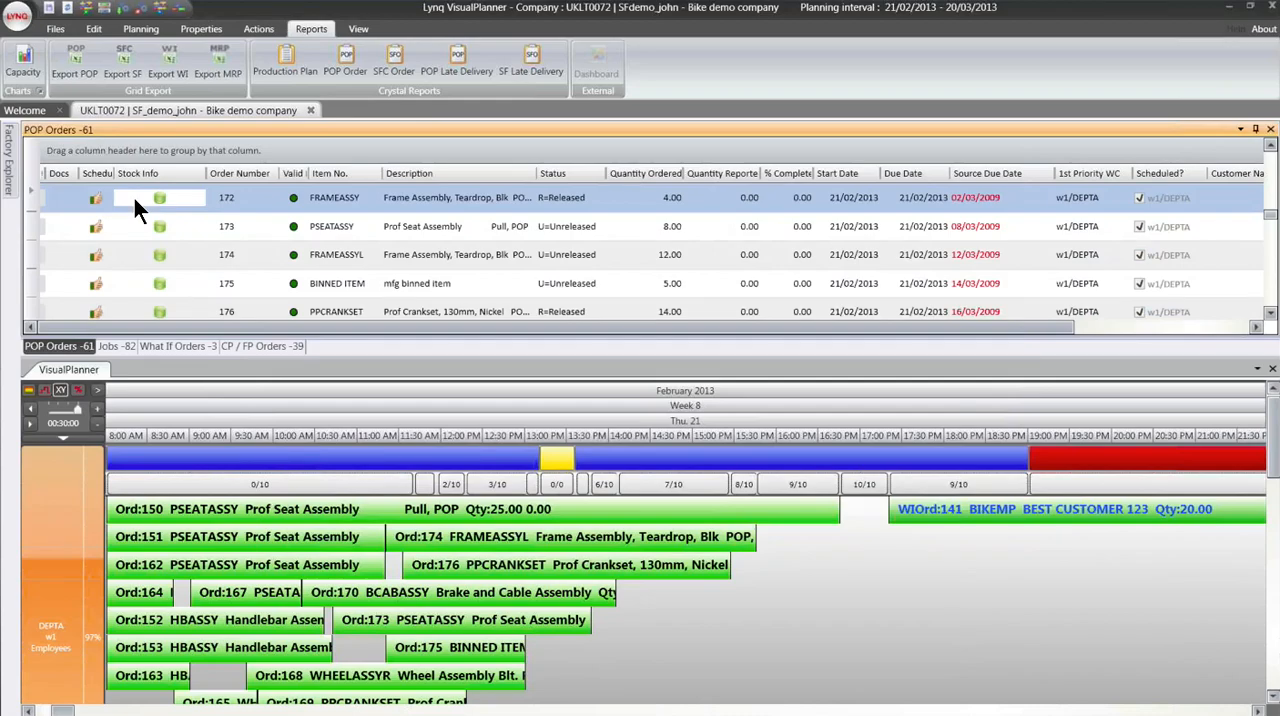
- Examine the bill of materials of the FRAMEASSY POP order of quantity 4.00, expanding WHEELASSYR and PPCRANKSET, and close it
right_click(134, 198)
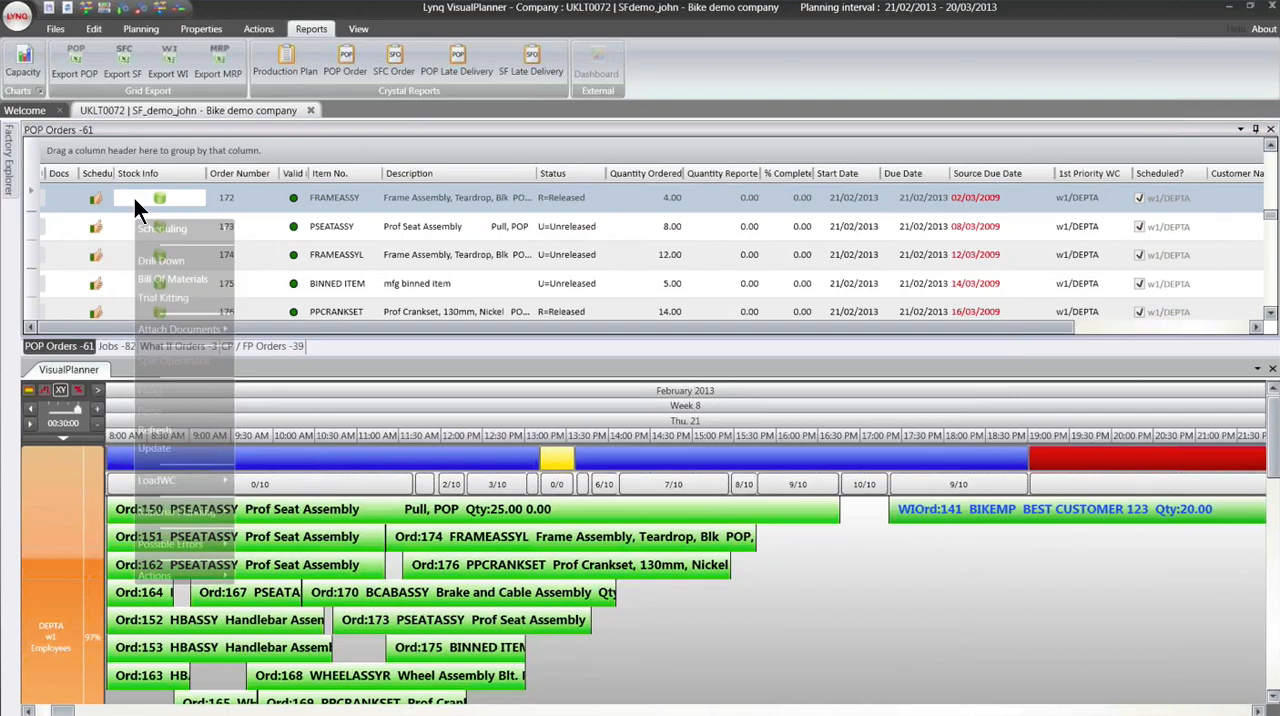
click(173, 280)
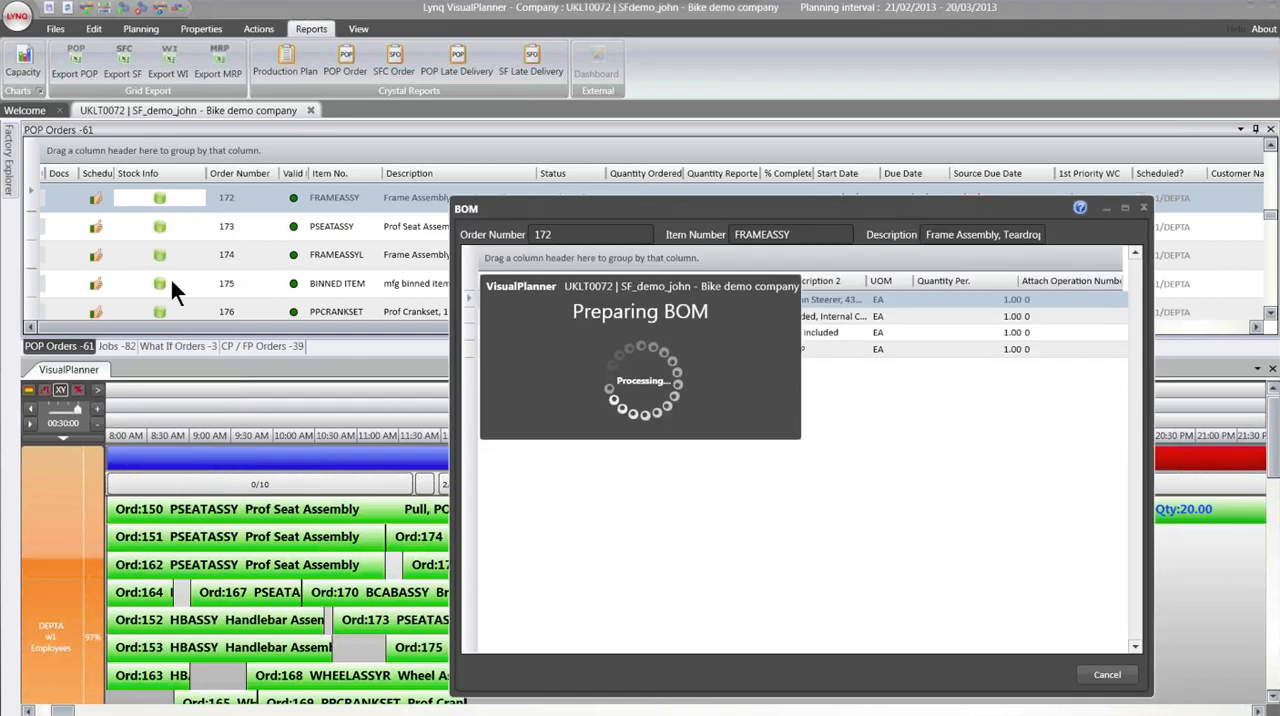
click(485, 349)
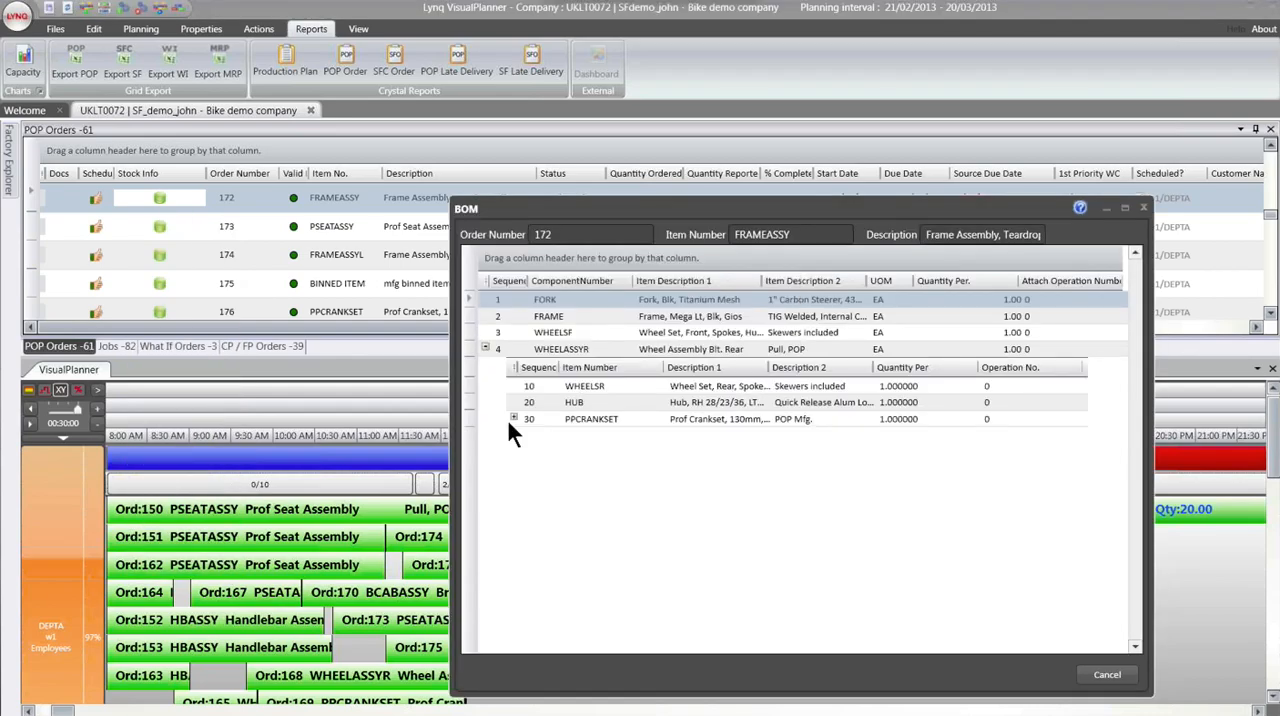
click(513, 419)
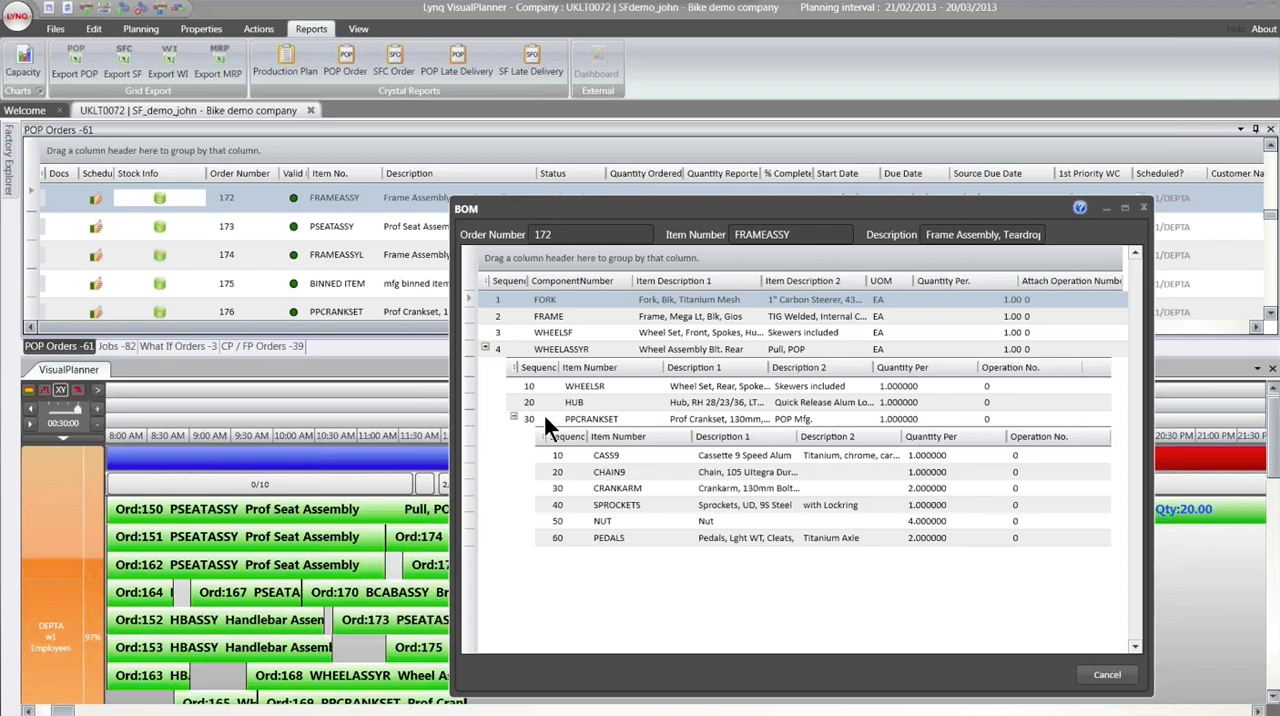
drag(618, 222, 441, 108)
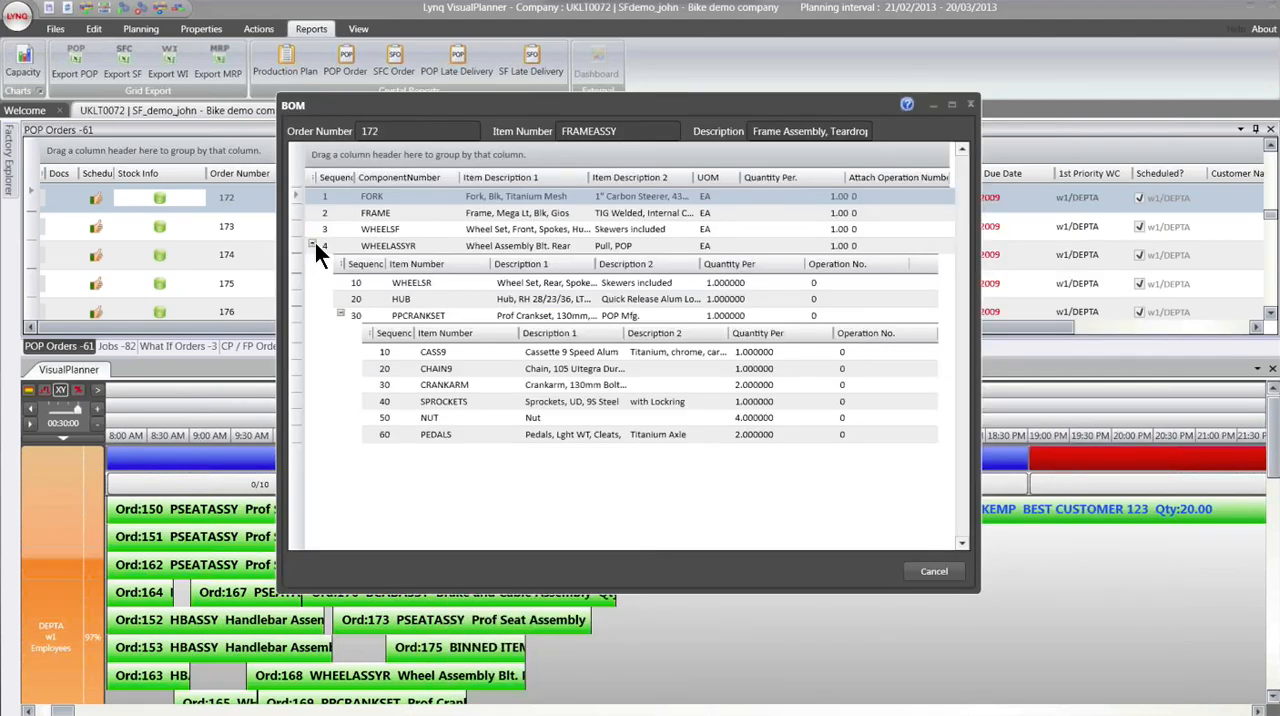
click(313, 245)
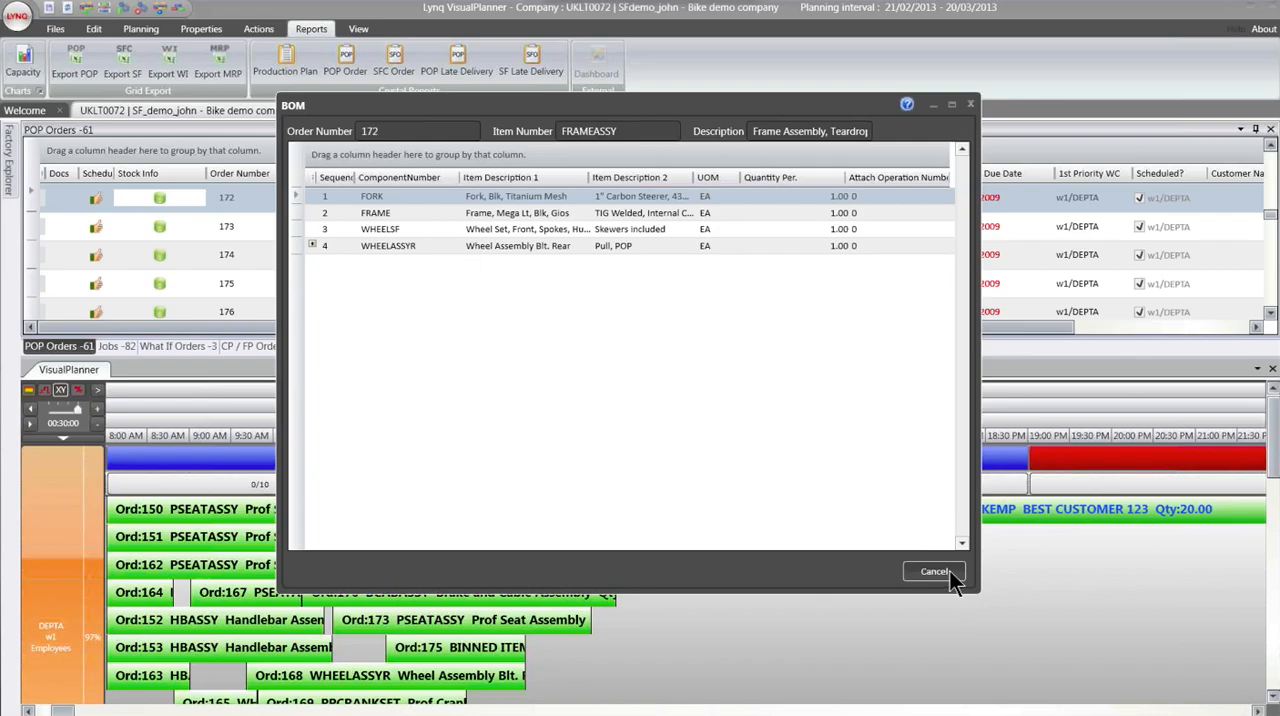
click(935, 572)
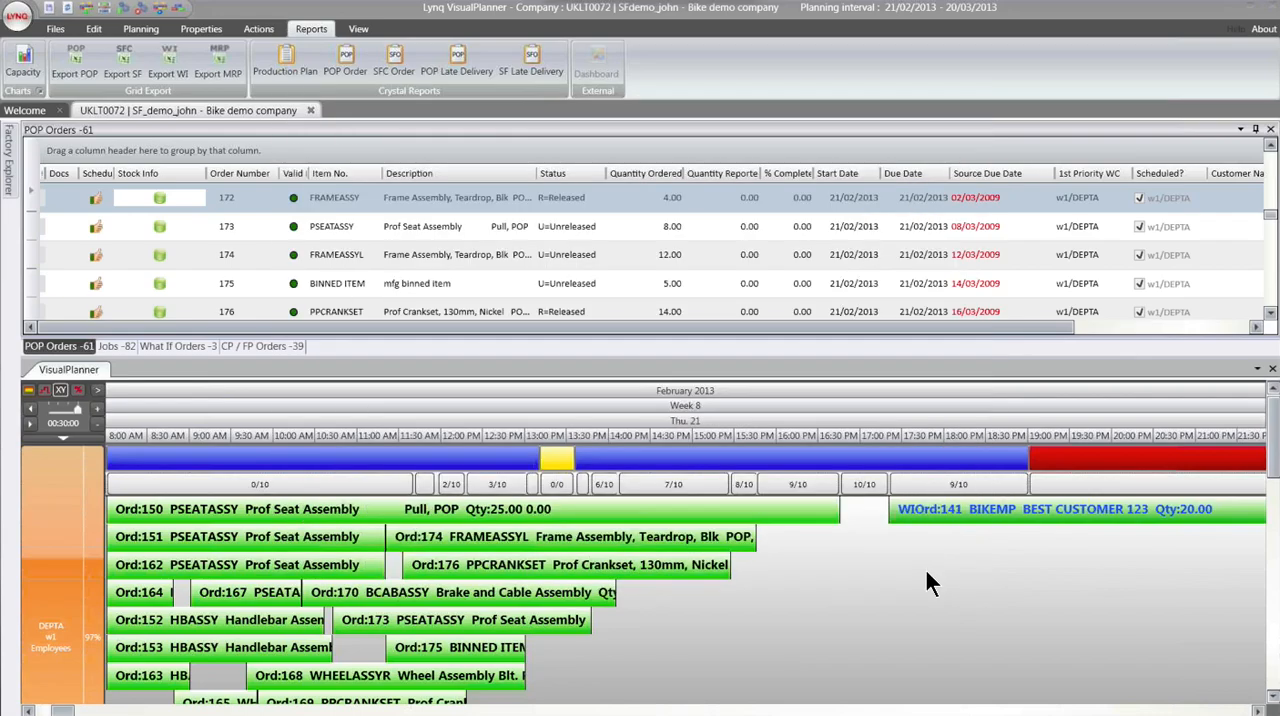
- Drill down into the FRAMEASSY POP order of quantity 4.00, examine its item's other open POP order, and close the details
right_click(228, 207)
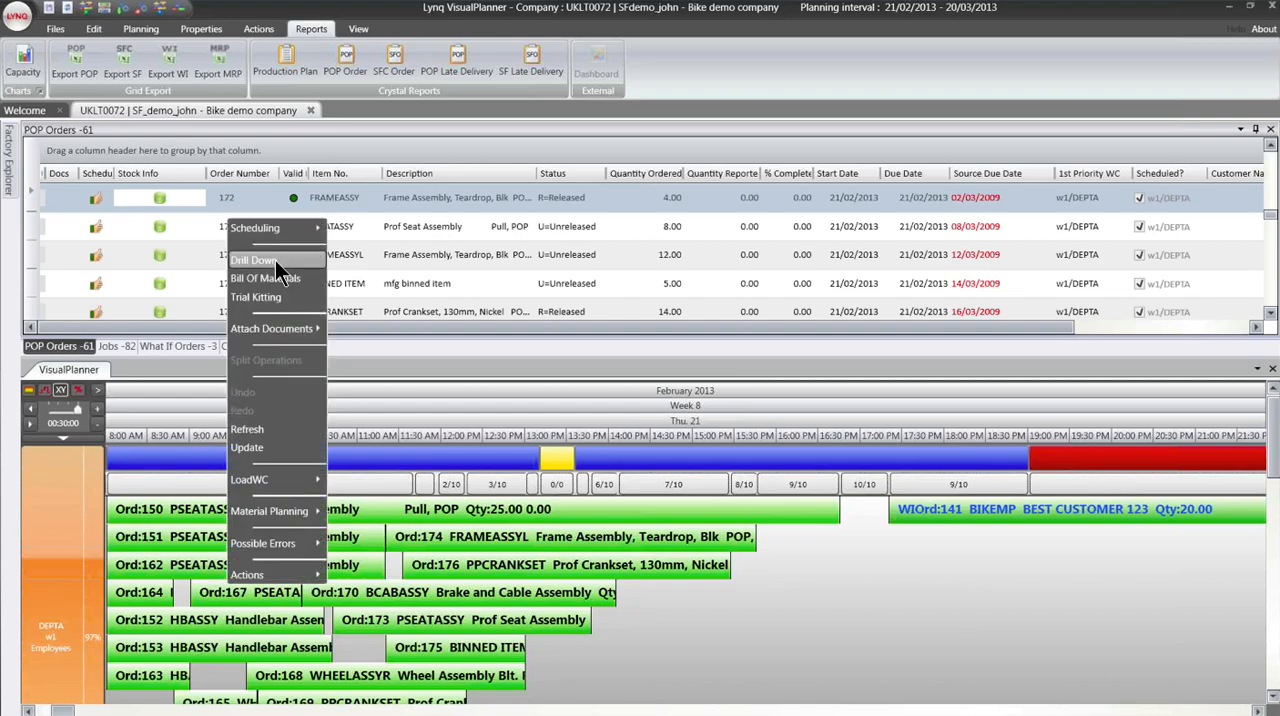
click(278, 262)
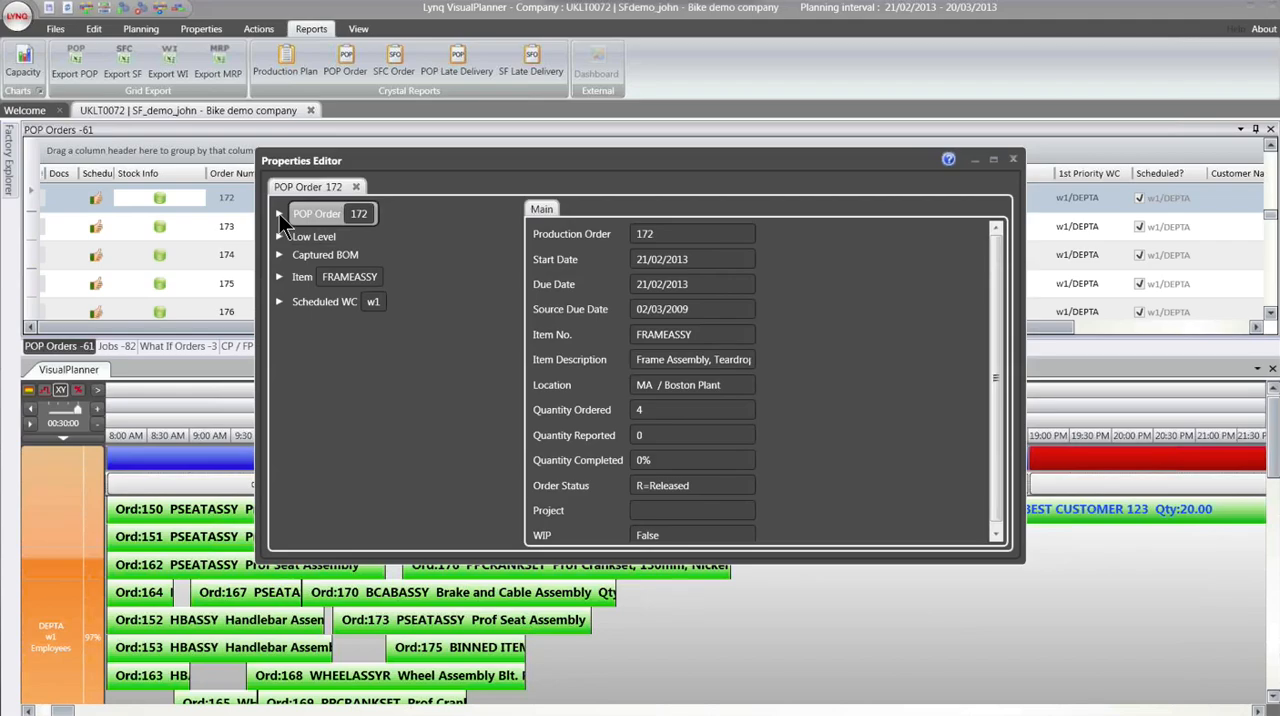
click(279, 214)
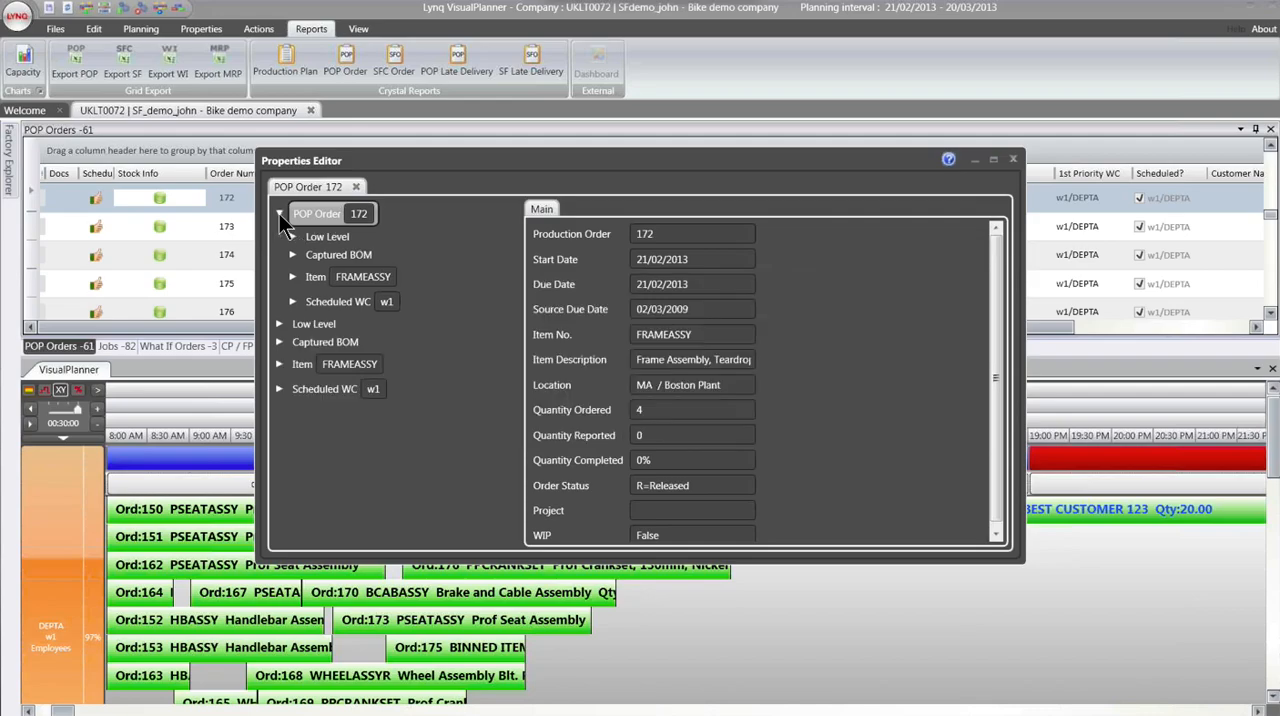
click(293, 277)
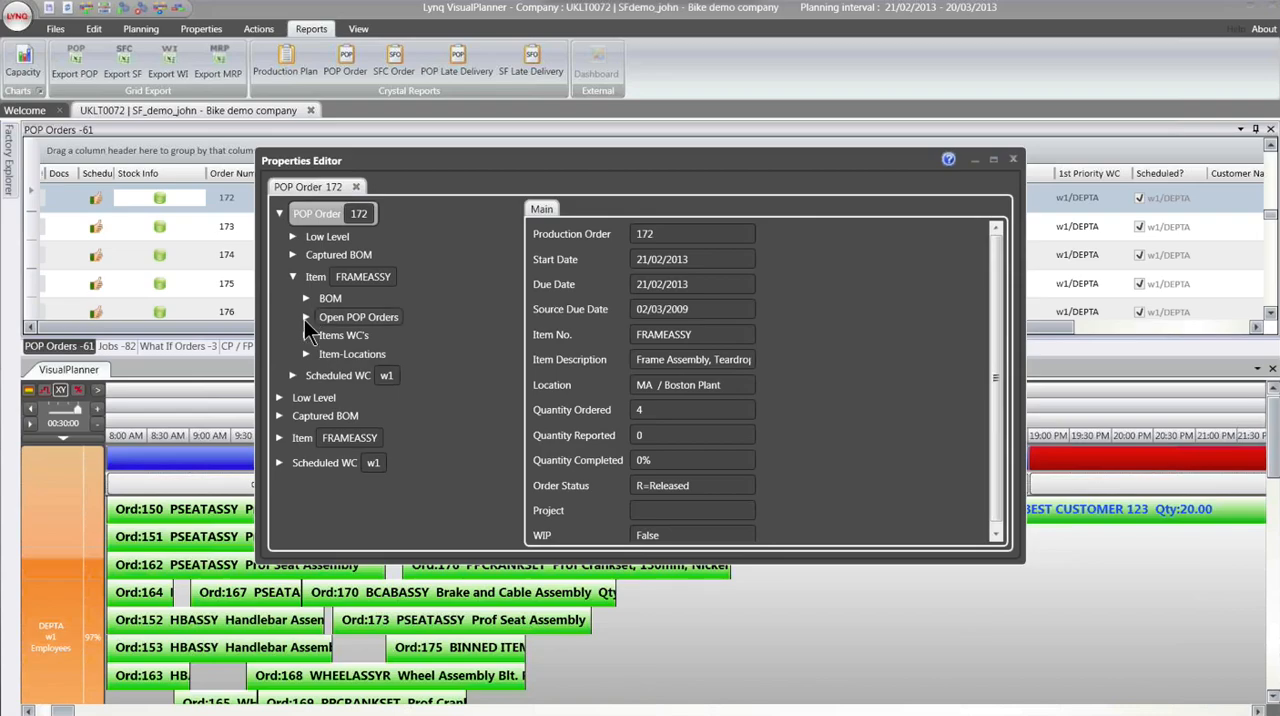
click(305, 318)
click(320, 340)
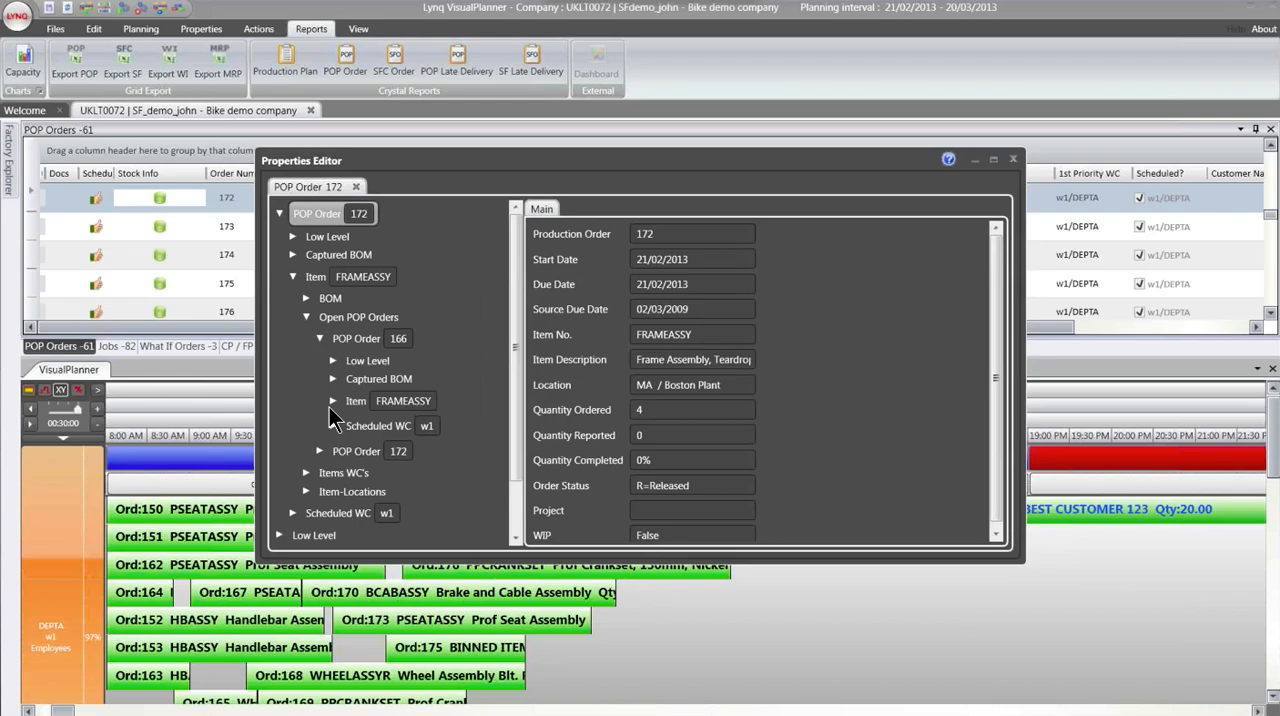
click(332, 402)
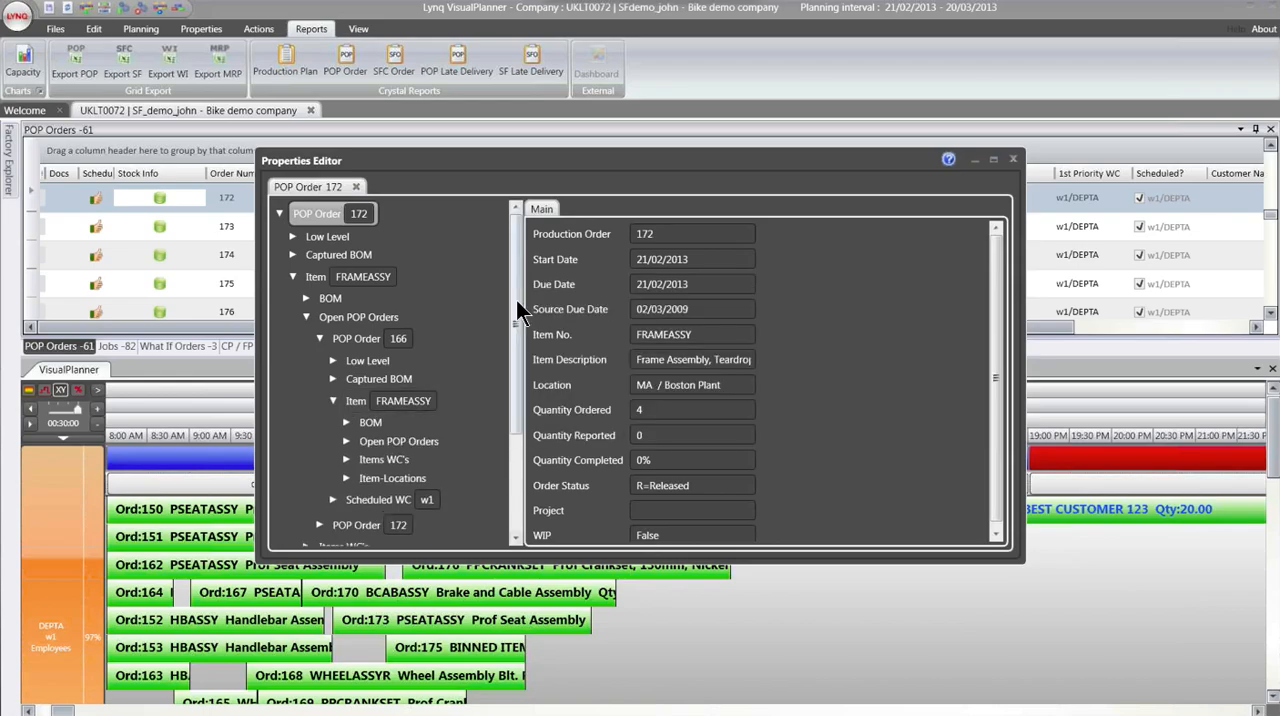
scroll(518, 340, down, 1)
scroll(519, 368, down, 1)
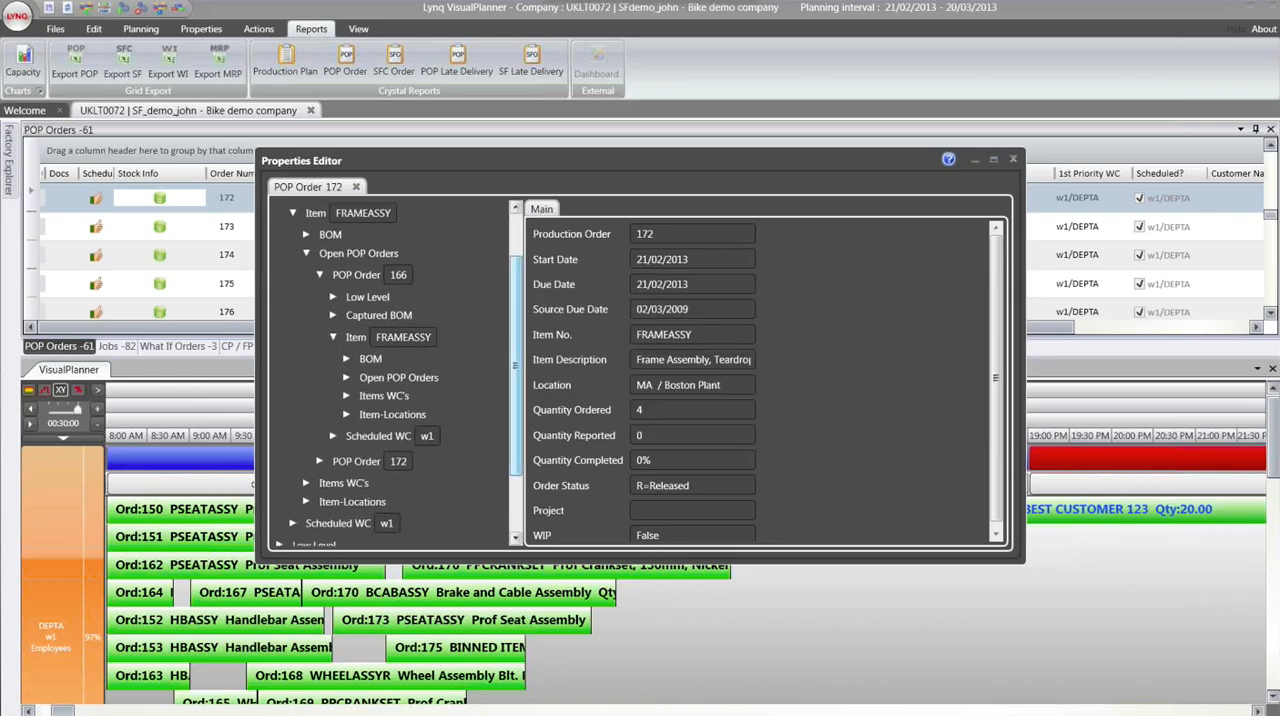
scroll(517, 372, down, 3)
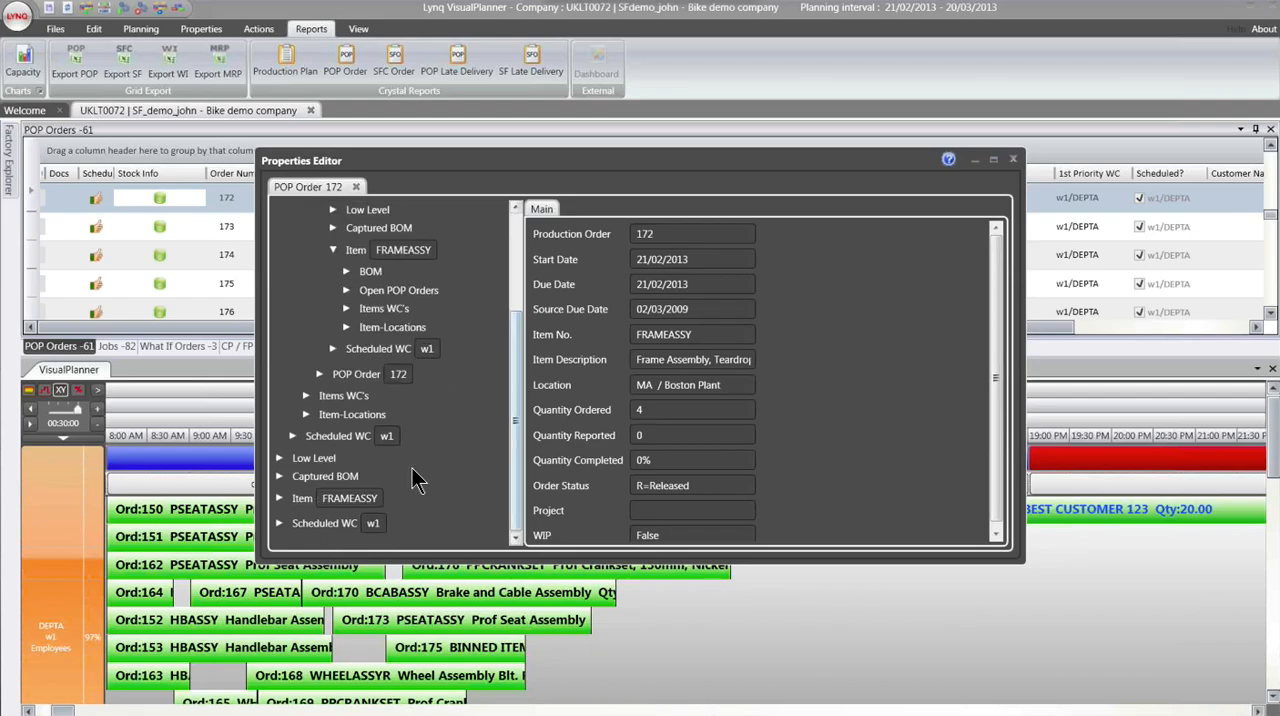
click(1013, 160)
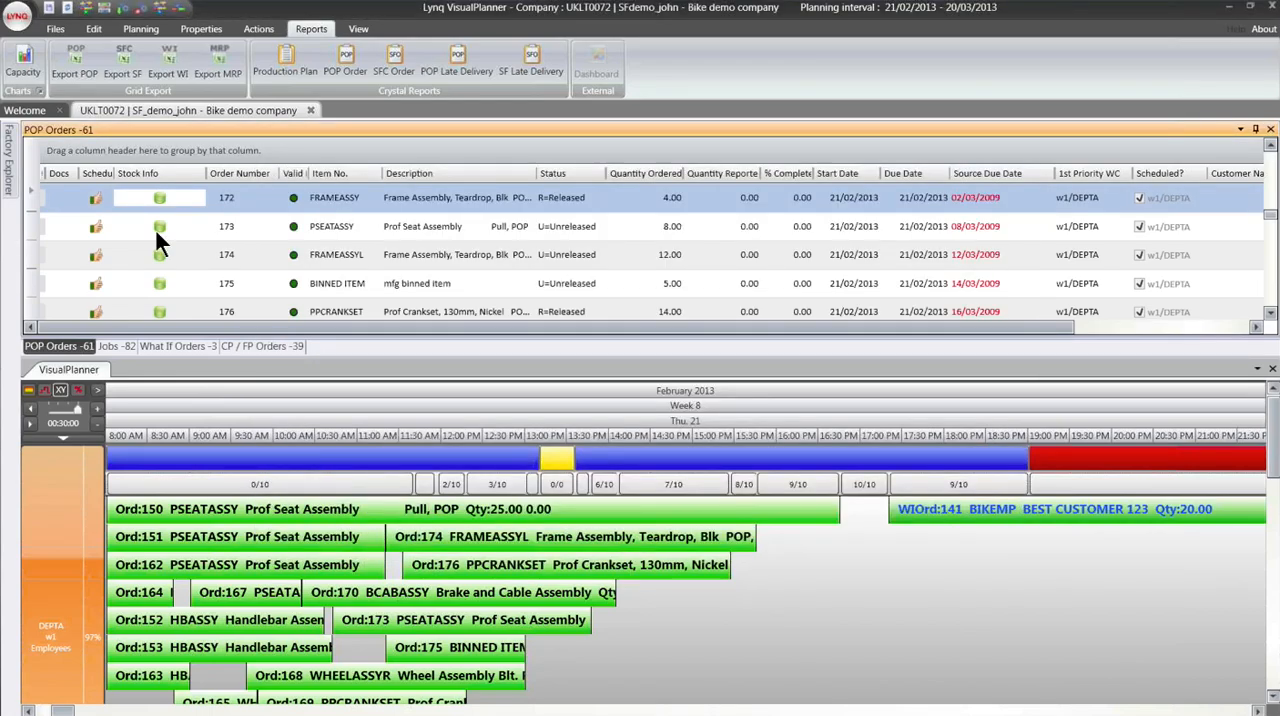
- Check the stock information of the PARENT ITEM 2 POP order
scroll(156, 240, up, 1)
scroll(156, 237, up, 7)
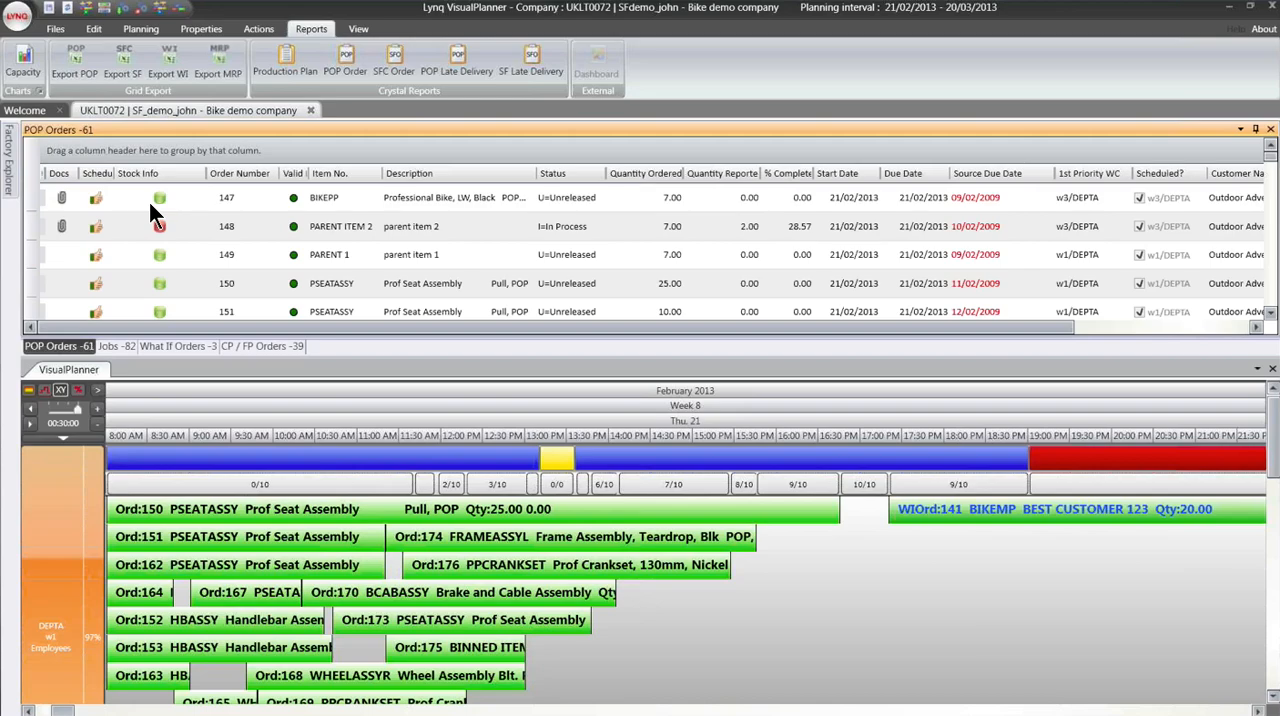
- Attach the Excel worksheet Copy of Visual Planner Marketing Plan V 2 as an order document to the PARENT 1 POP order
click(86, 258)
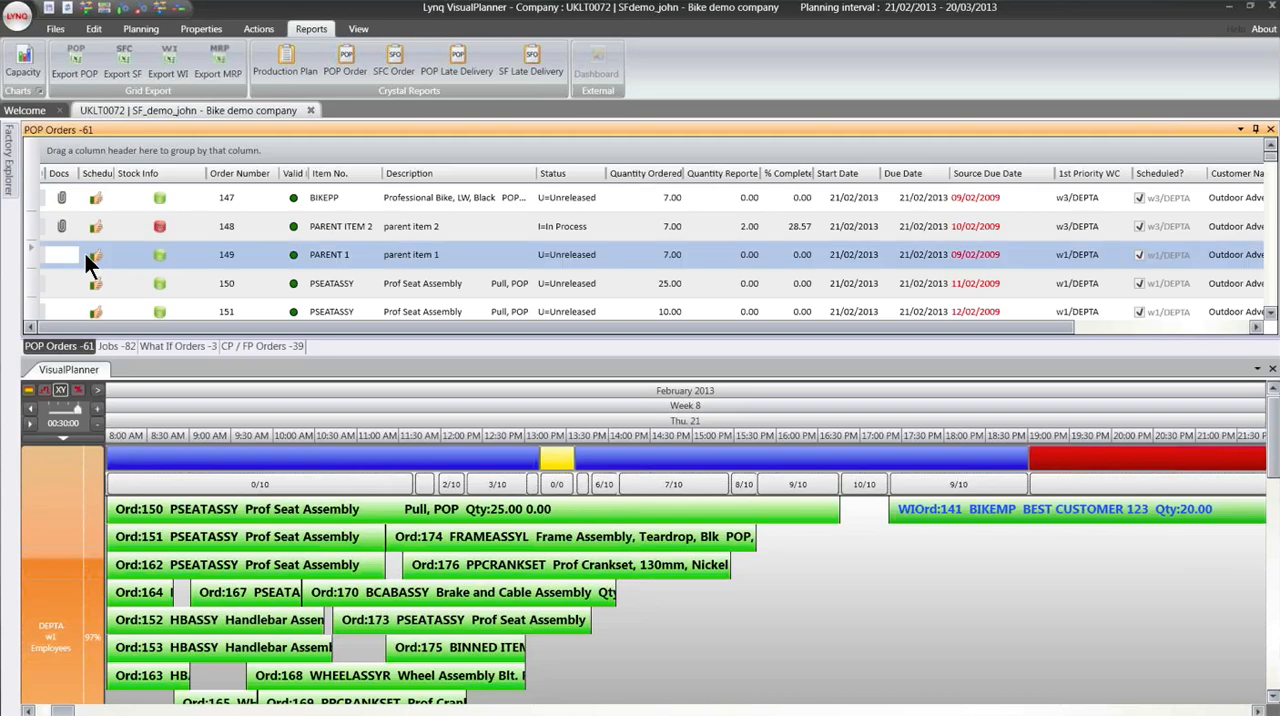
right_click(85, 254)
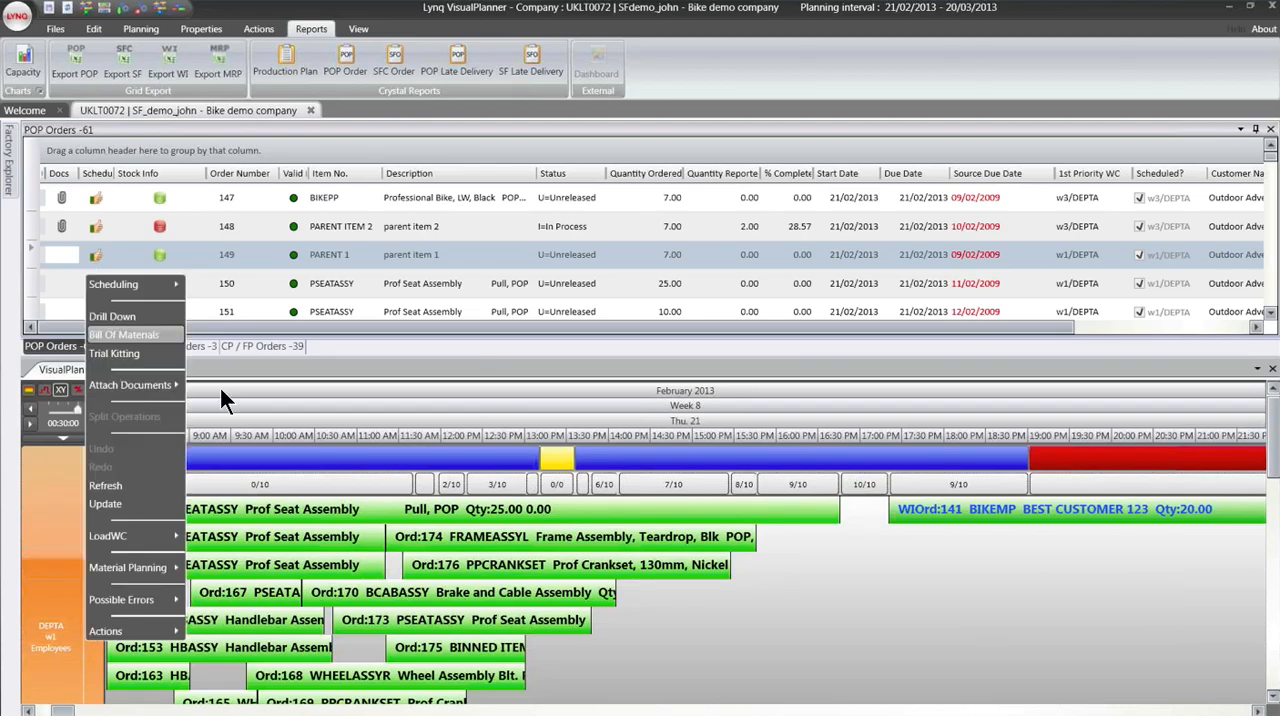
mouse_move(183, 389)
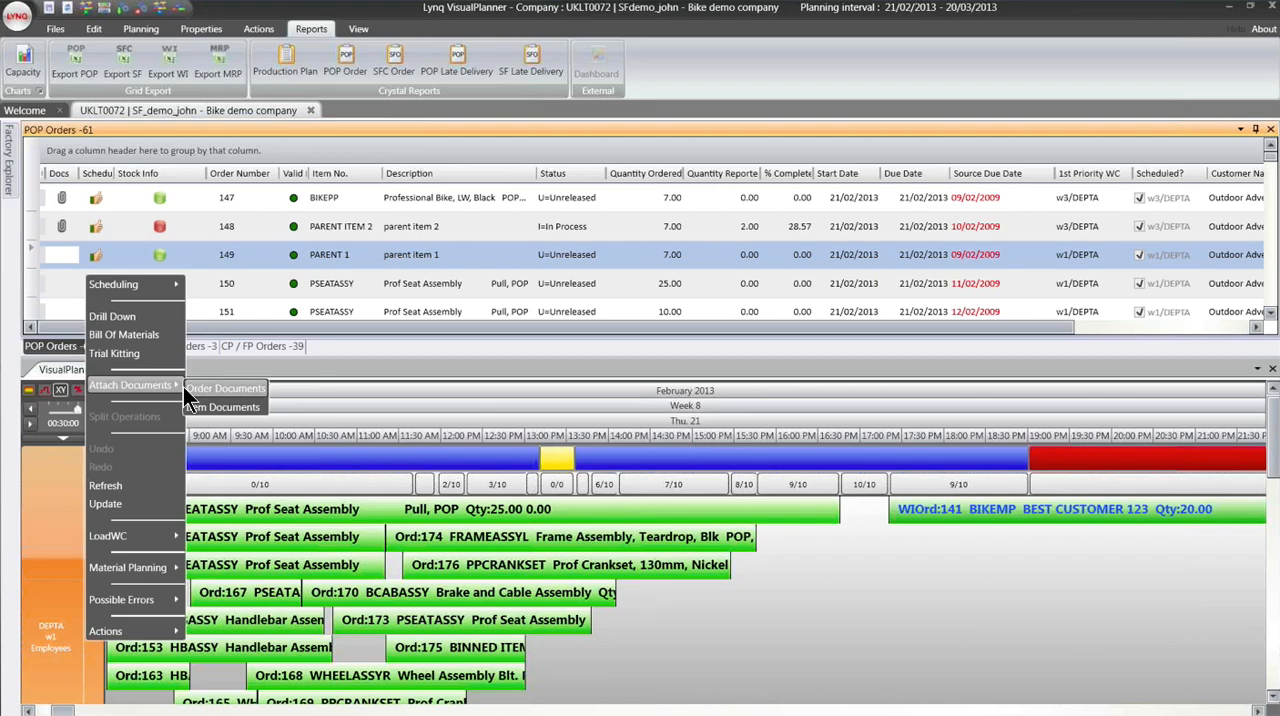
click(185, 390)
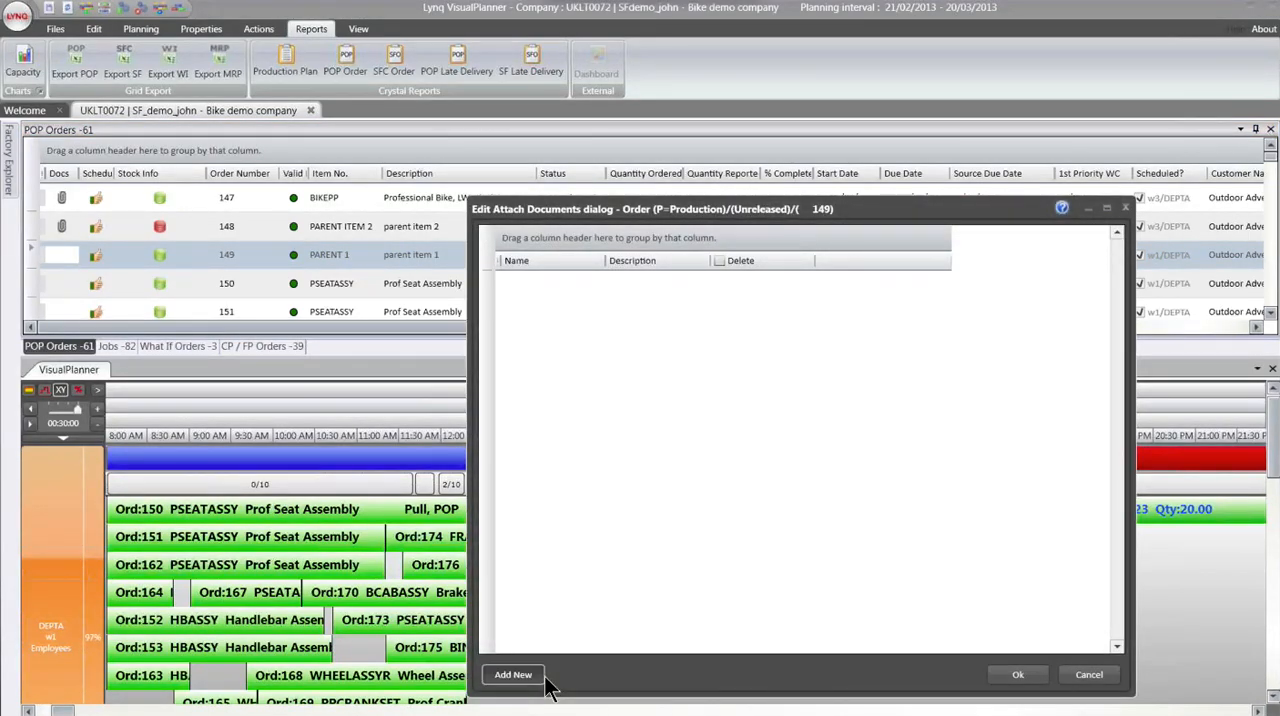
click(514, 675)
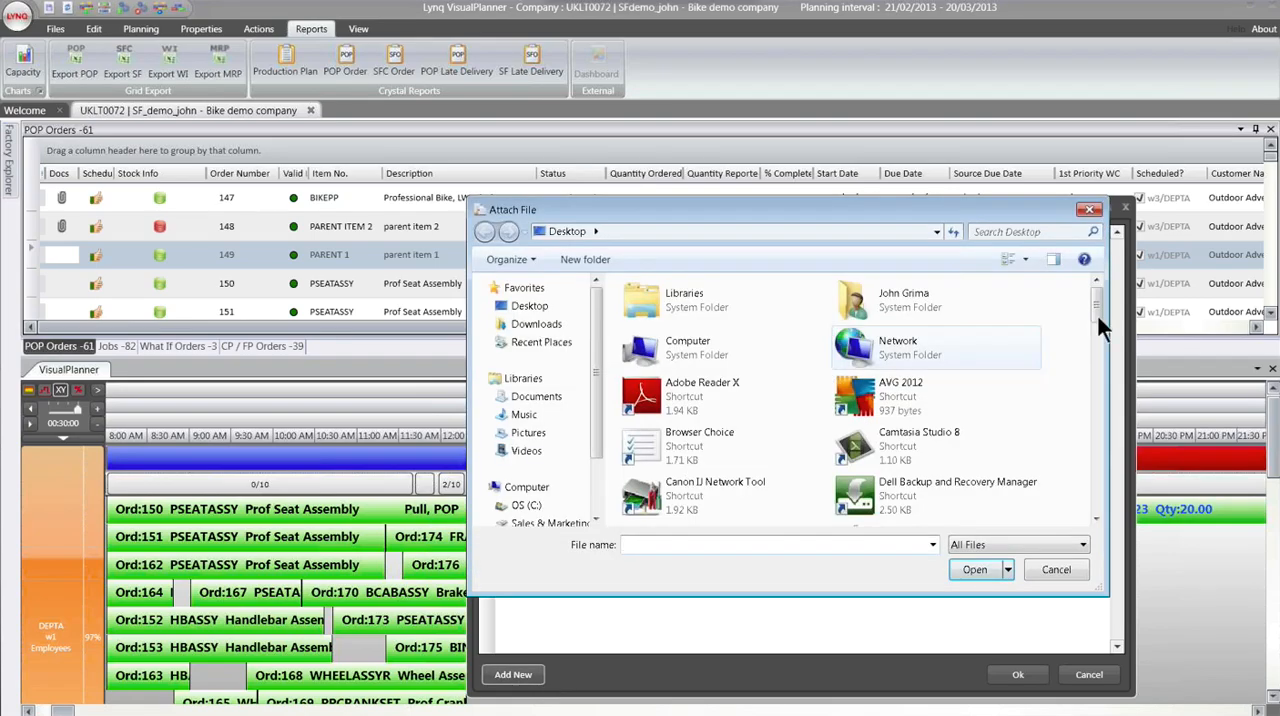
scroll(1097, 309, down, 1)
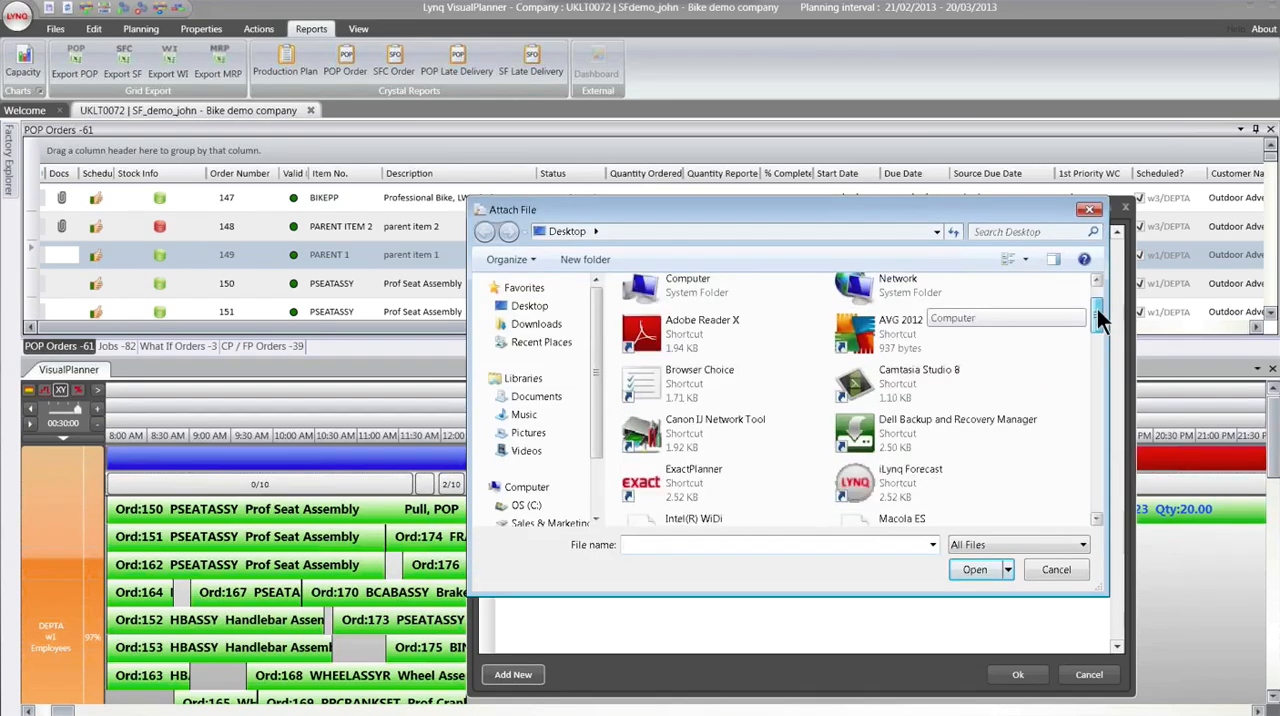
drag(1097, 315, 1100, 383)
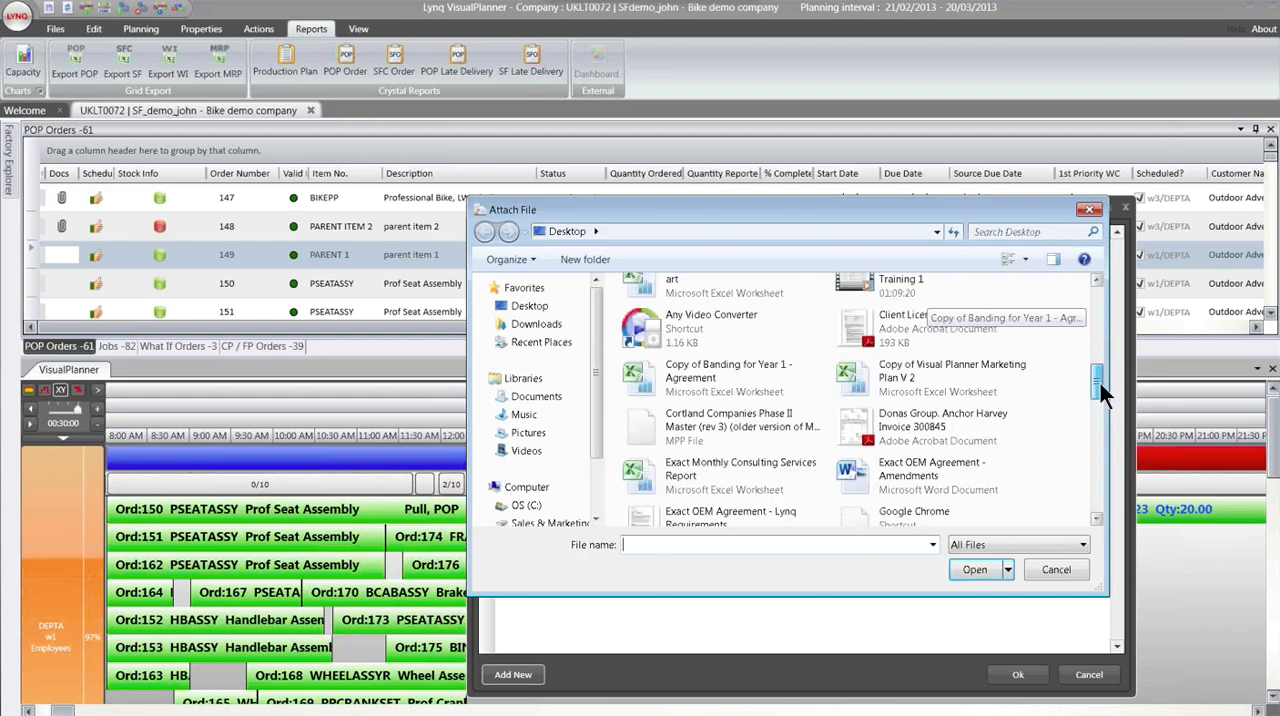
drag(1100, 383, 1100, 377)
double_click(950, 420)
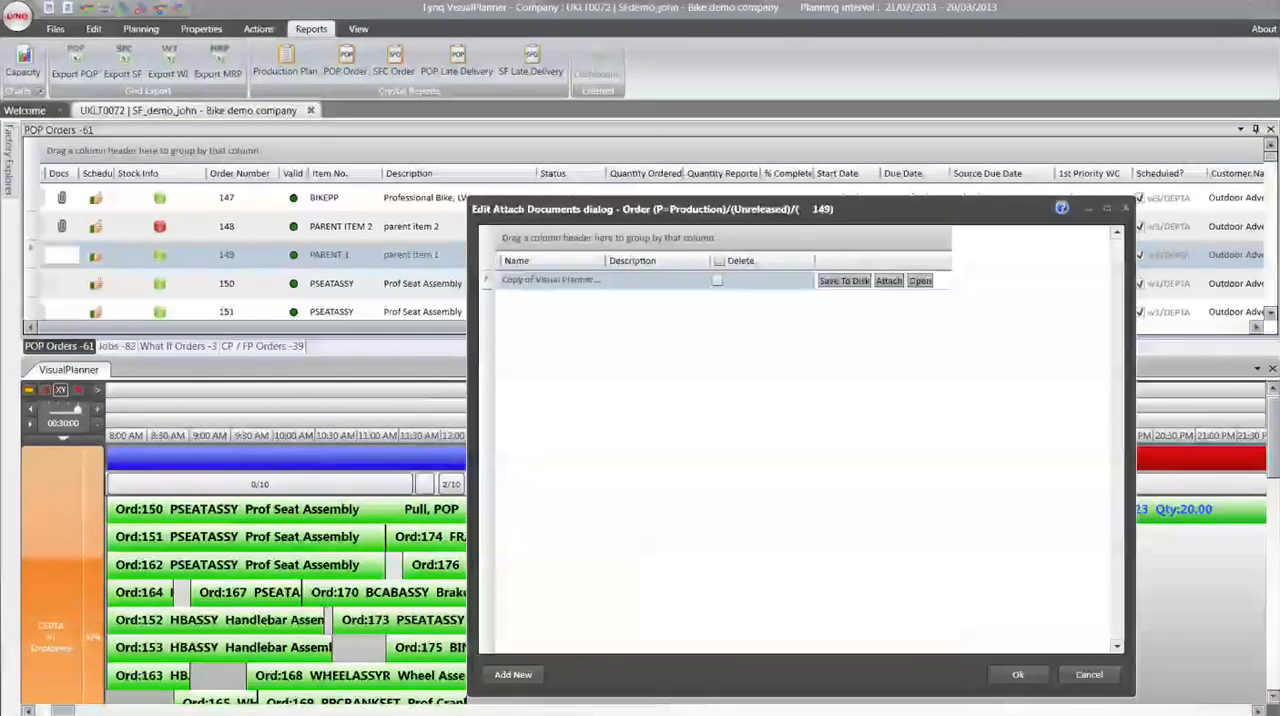
click(513, 675)
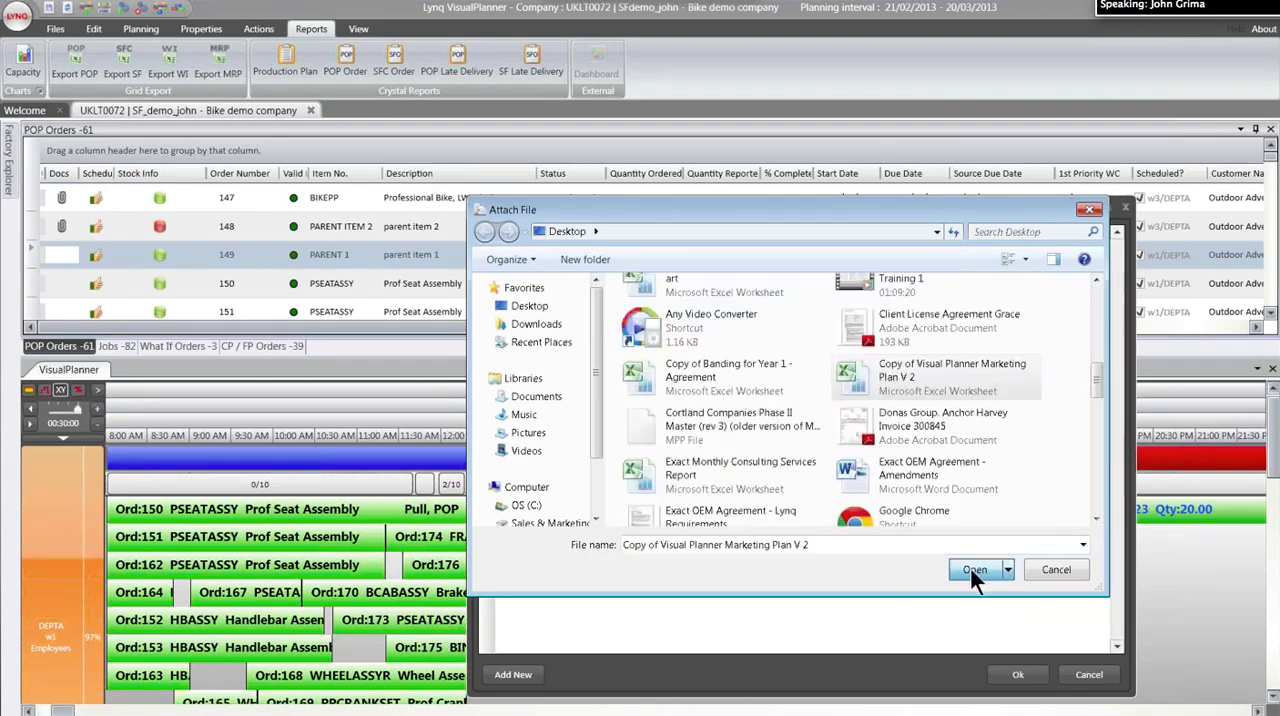
click(970, 568)
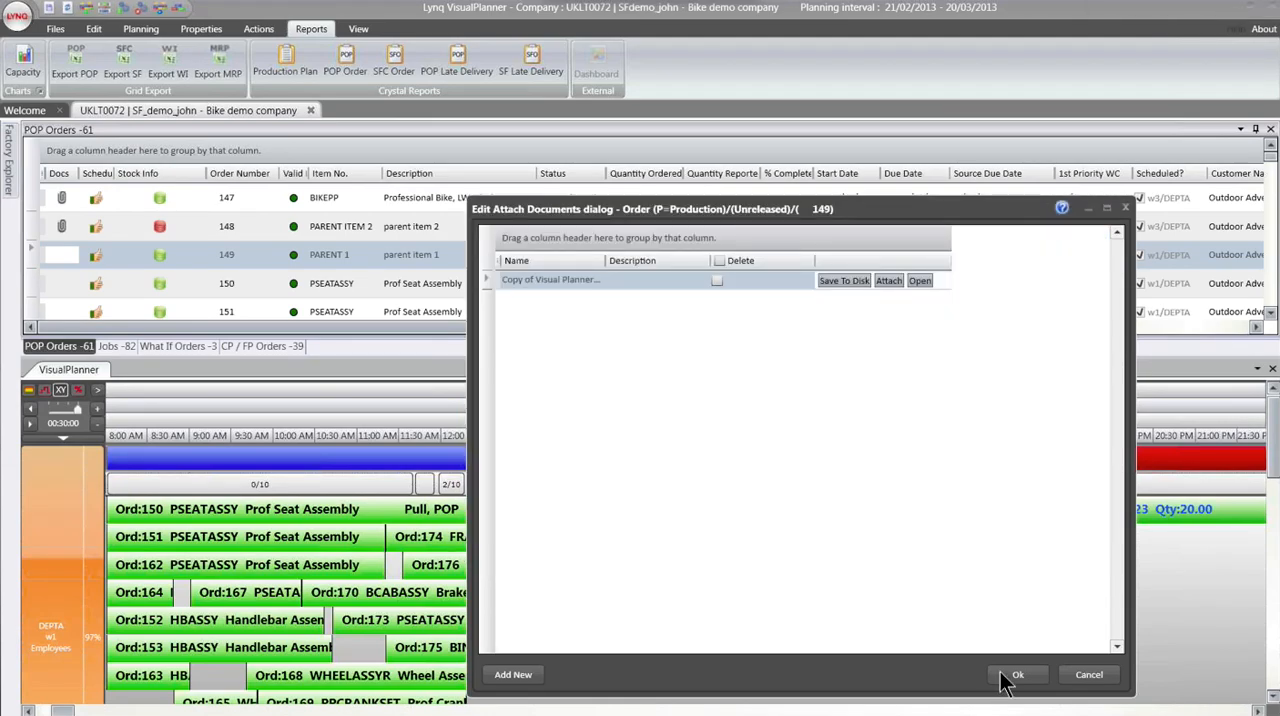
click(1015, 676)
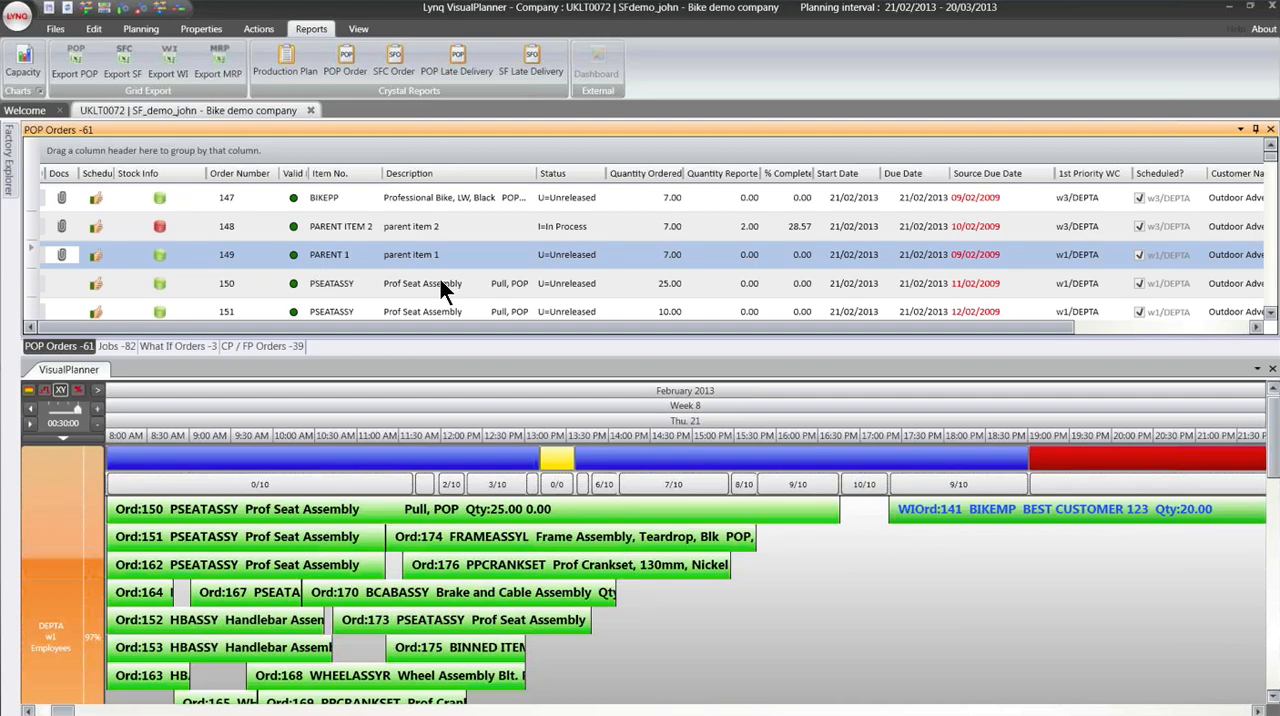
- Generate the Capacity Chart for the scheduling interval 21/02/2013 to 20/03/2013
click(27, 68)
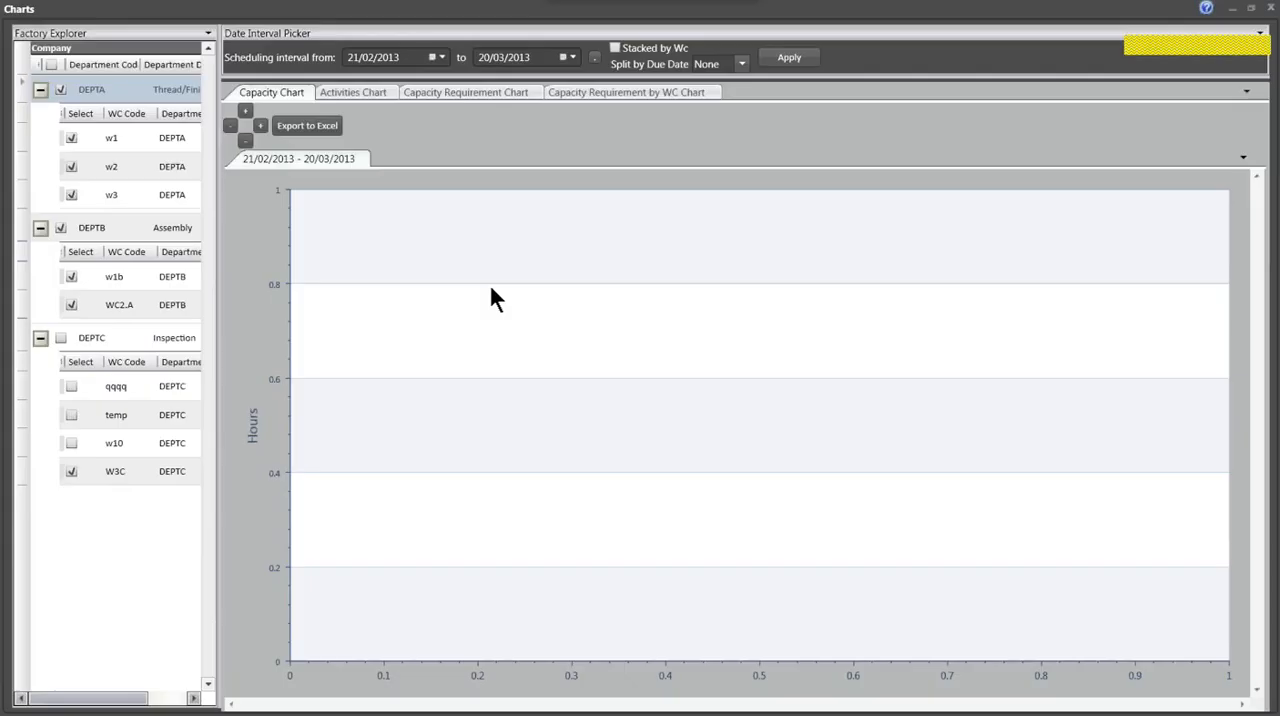
click(798, 63)
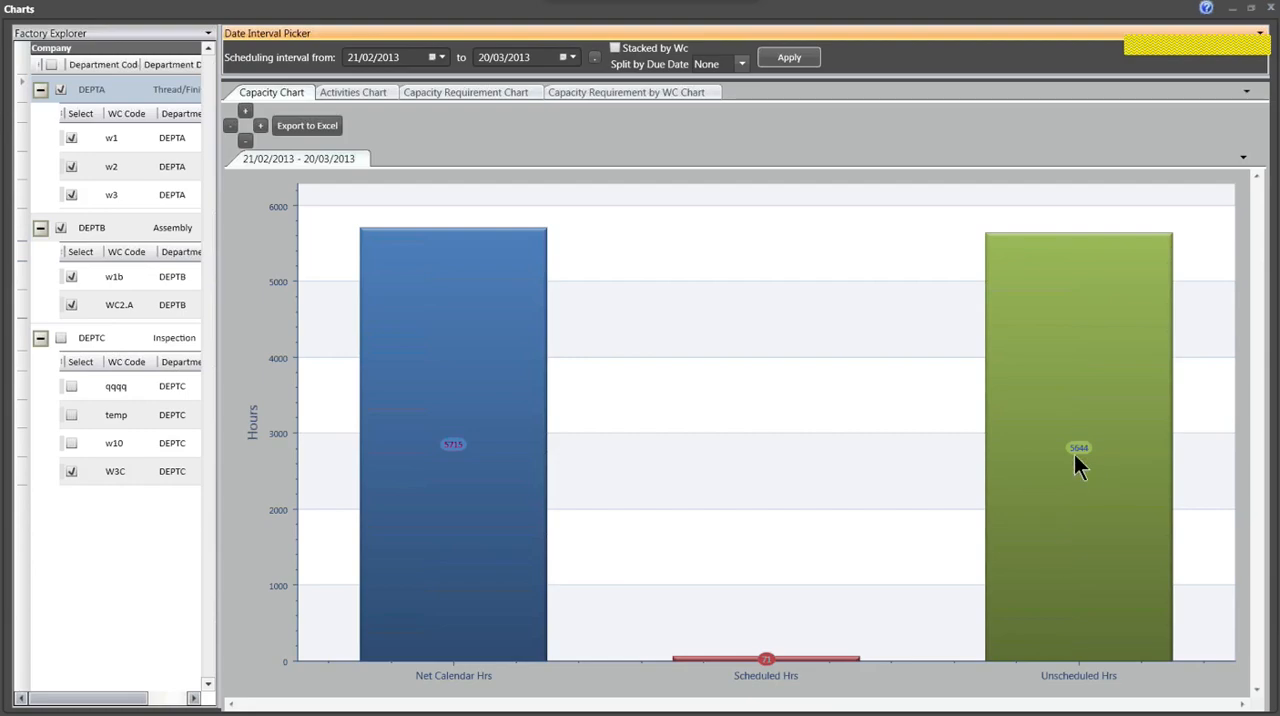
- Generate the Capacity Requirement by WC Chart with POP statuses I, P and R included and a Weekly split by due date
click(636, 91)
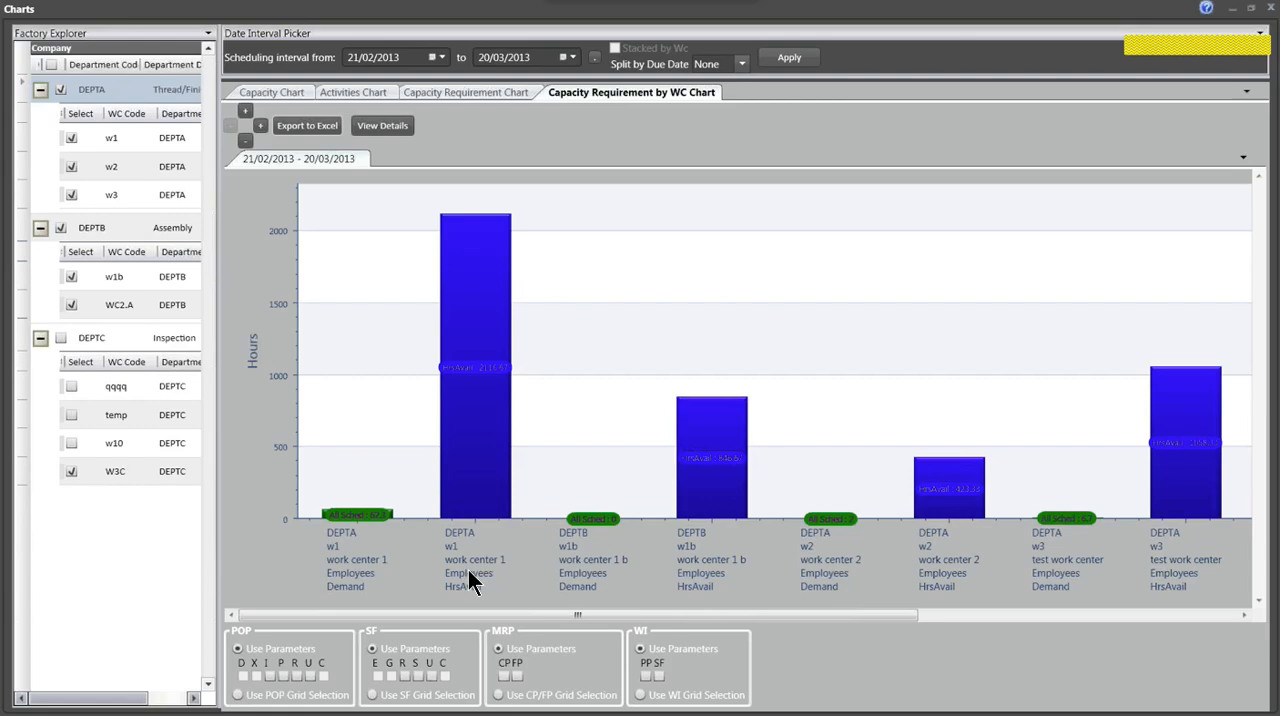
click(270, 678)
click(283, 677)
click(297, 677)
click(742, 64)
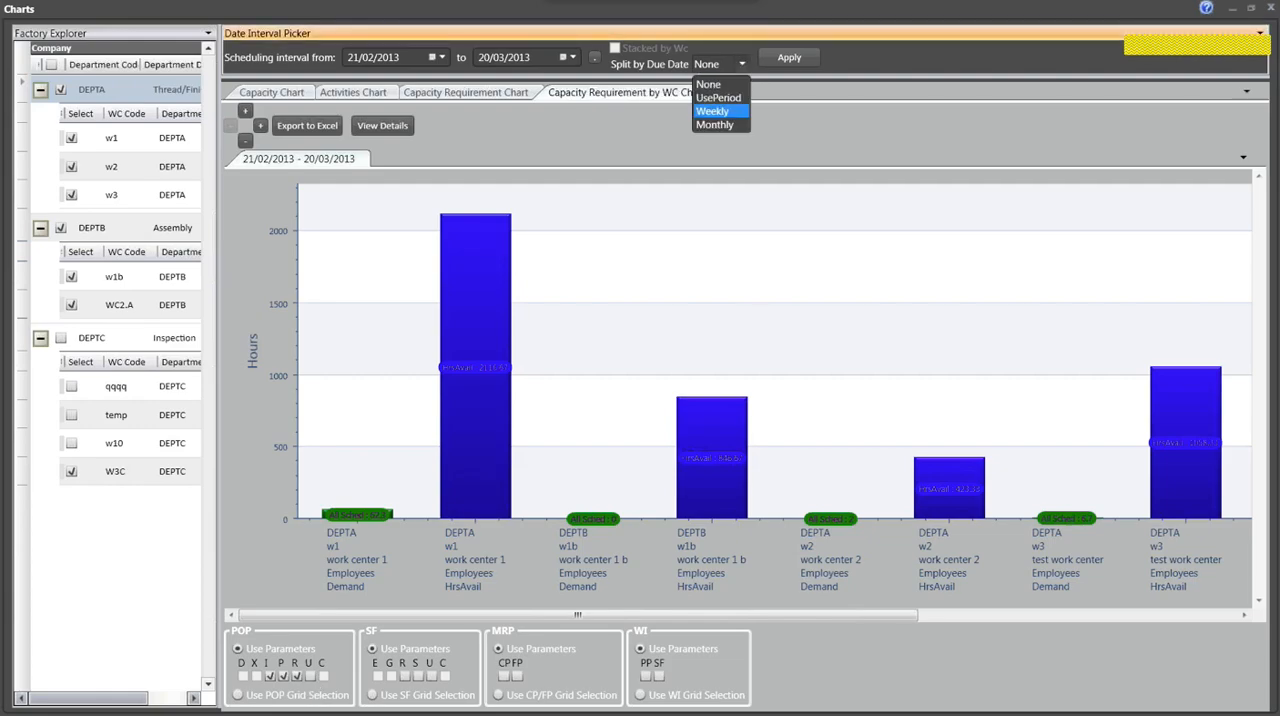
click(723, 113)
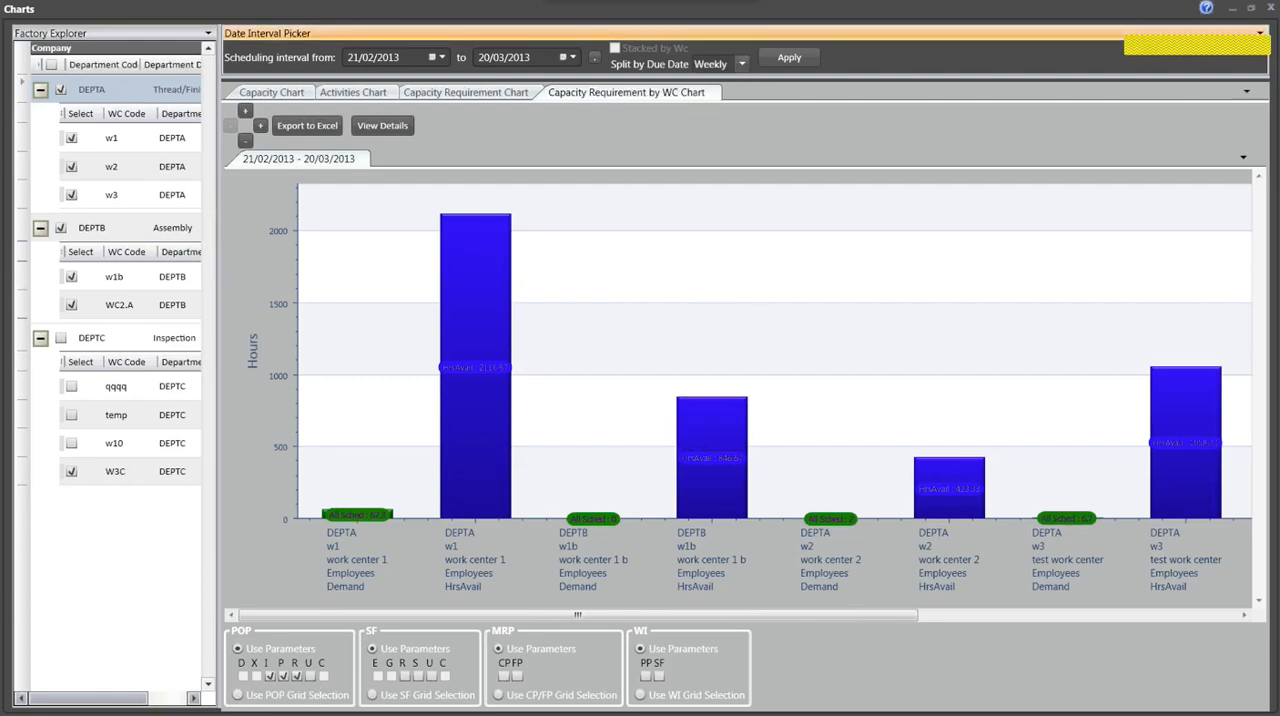
click(767, 62)
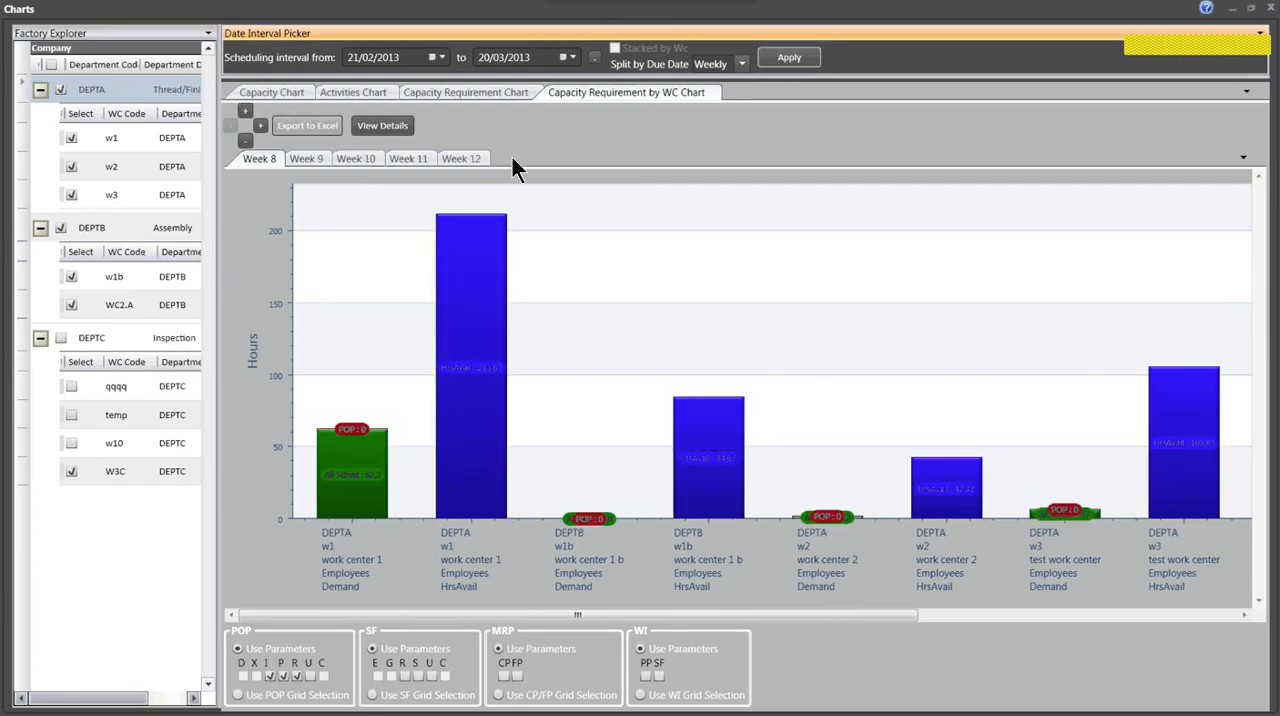
- Export the weekly capacity requirement chart to an Excel document named Report and view it at full size
click(307, 125)
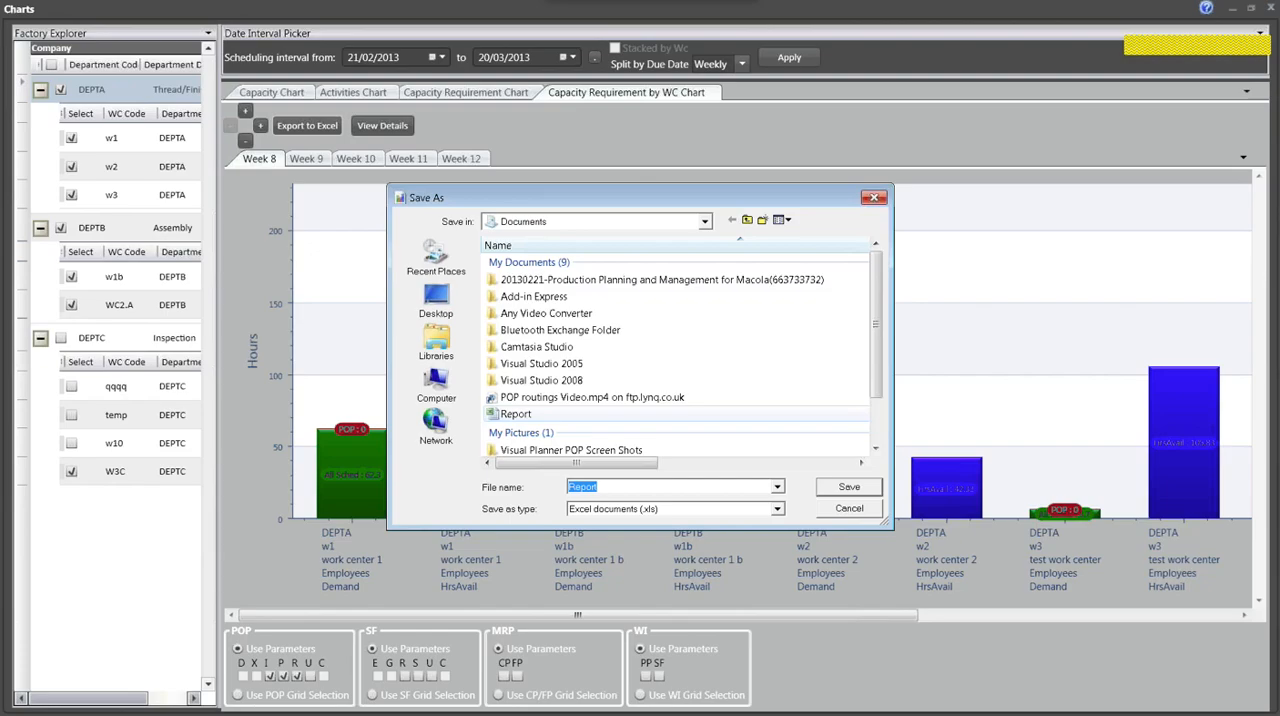
click(852, 488)
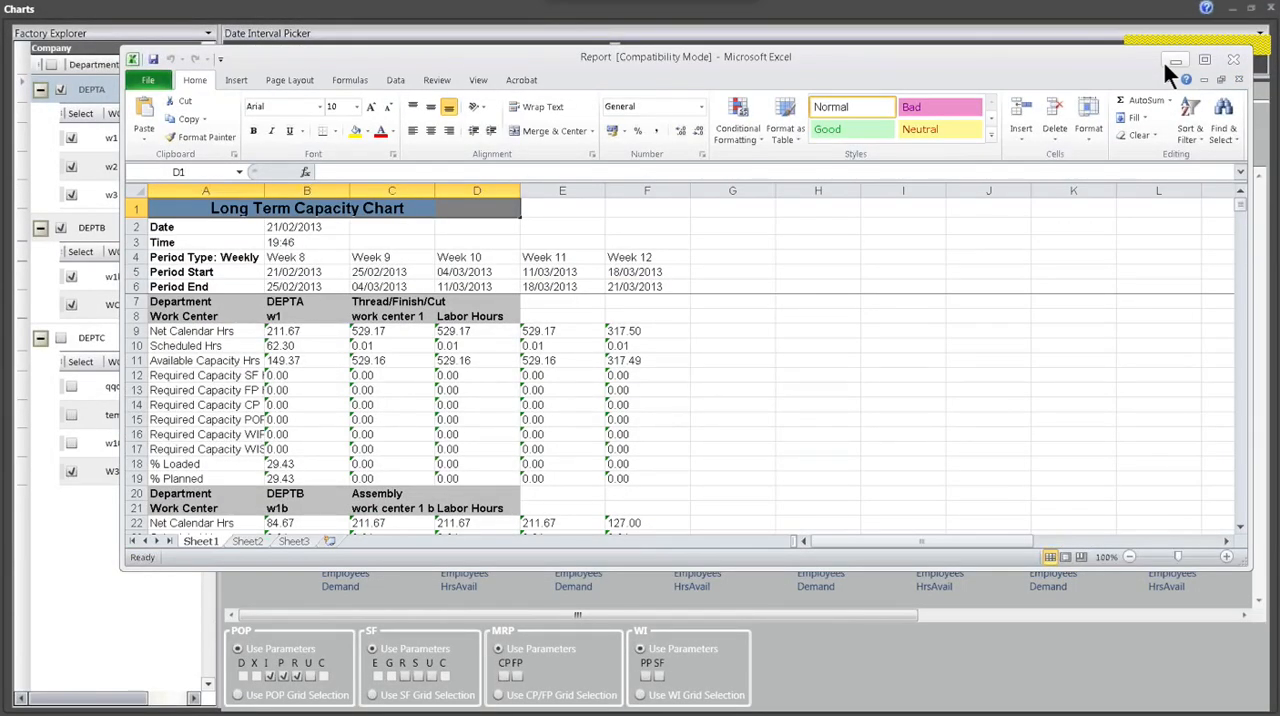
double_click(1164, 60)
- Widen column A of the Long Term Capacity Chart and examine work center w1's scheduled hours, available capacity and % Loaded, plus the work centers below
drag(140, 135, 169, 137)
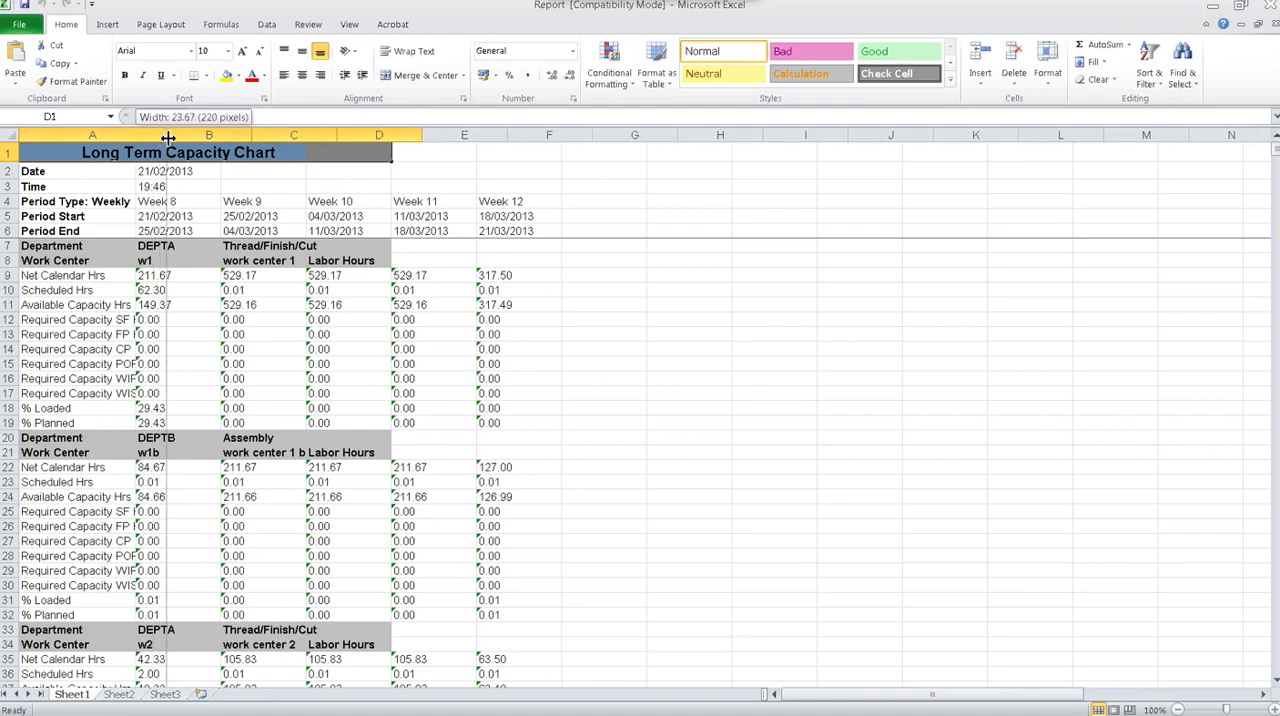
click(200, 290)
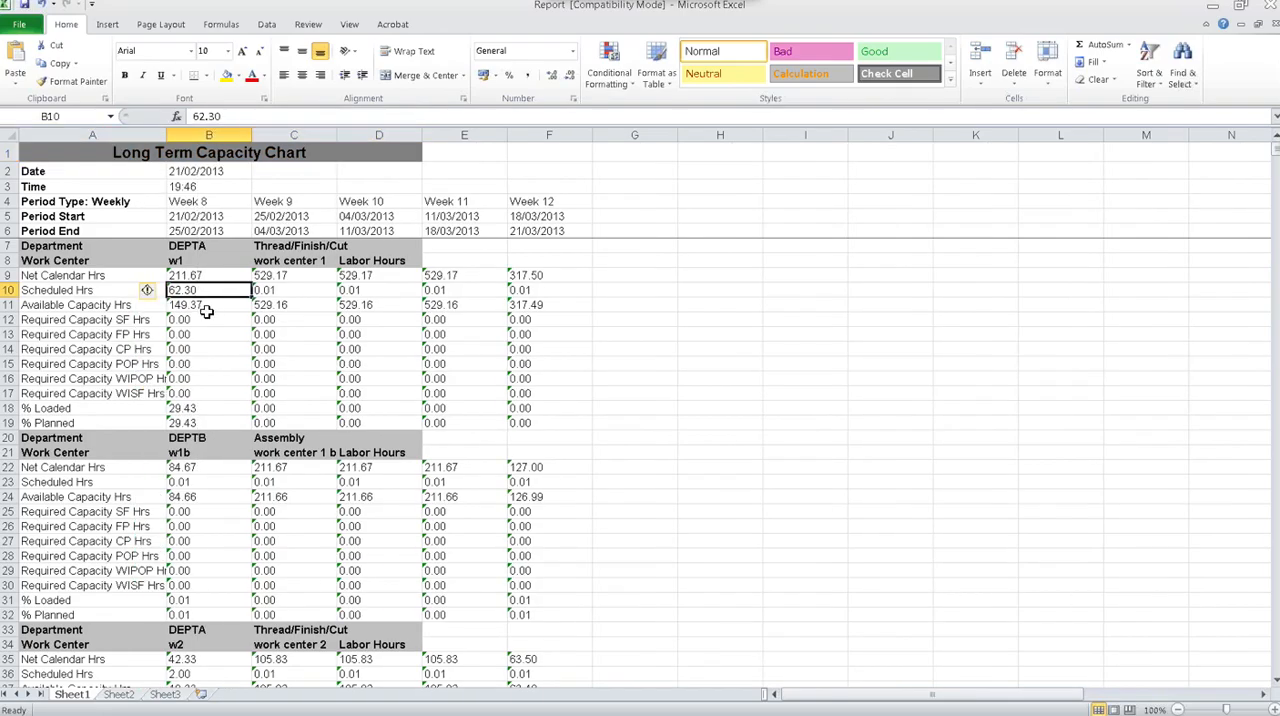
click(206, 310)
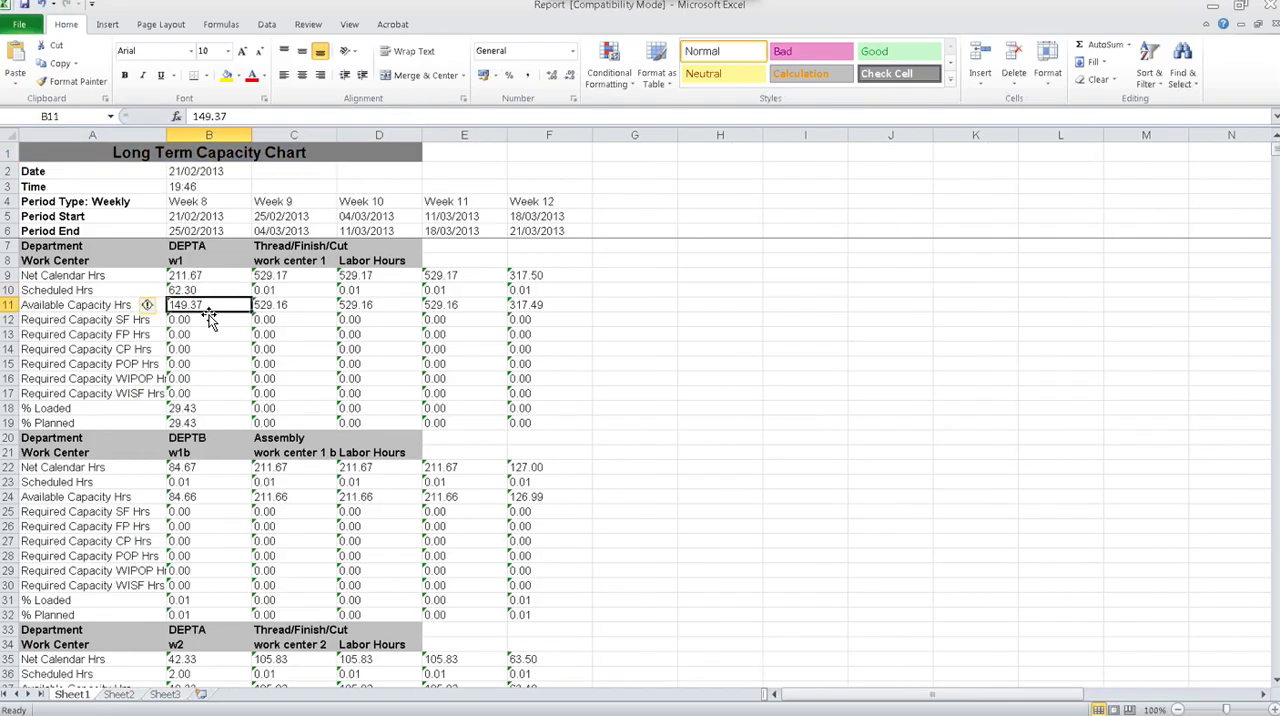
click(201, 410)
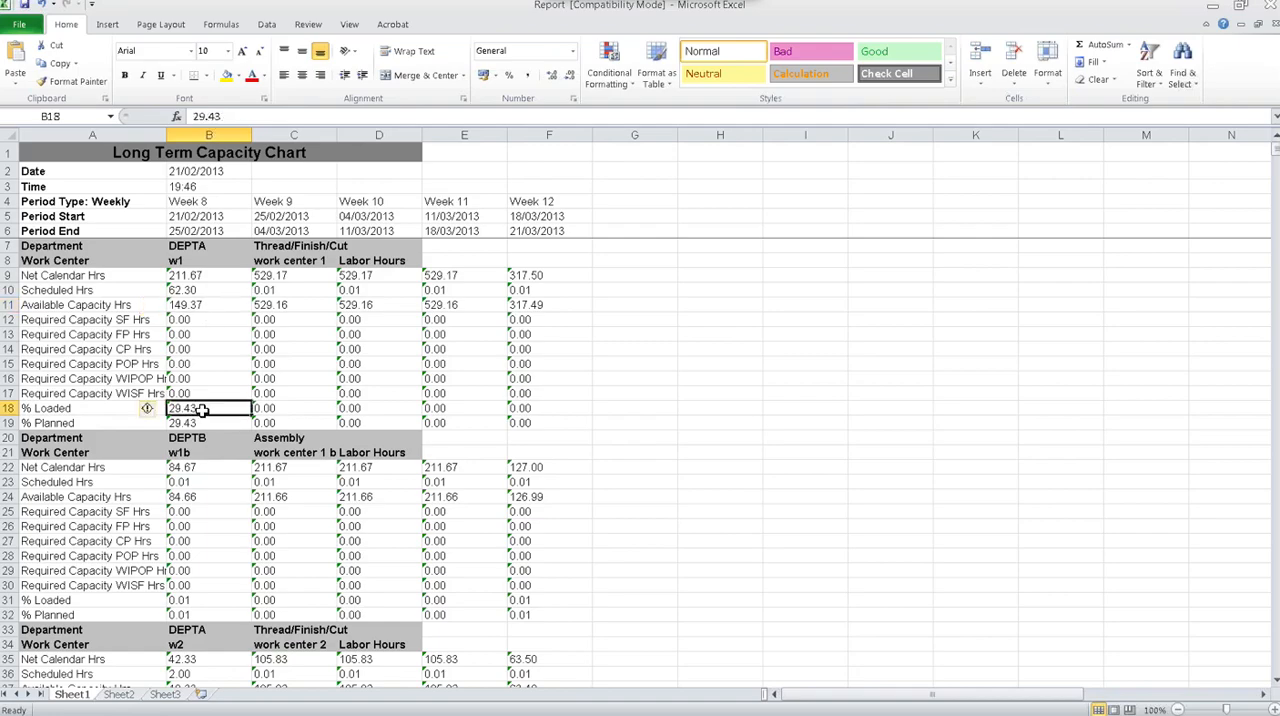
click(273, 409)
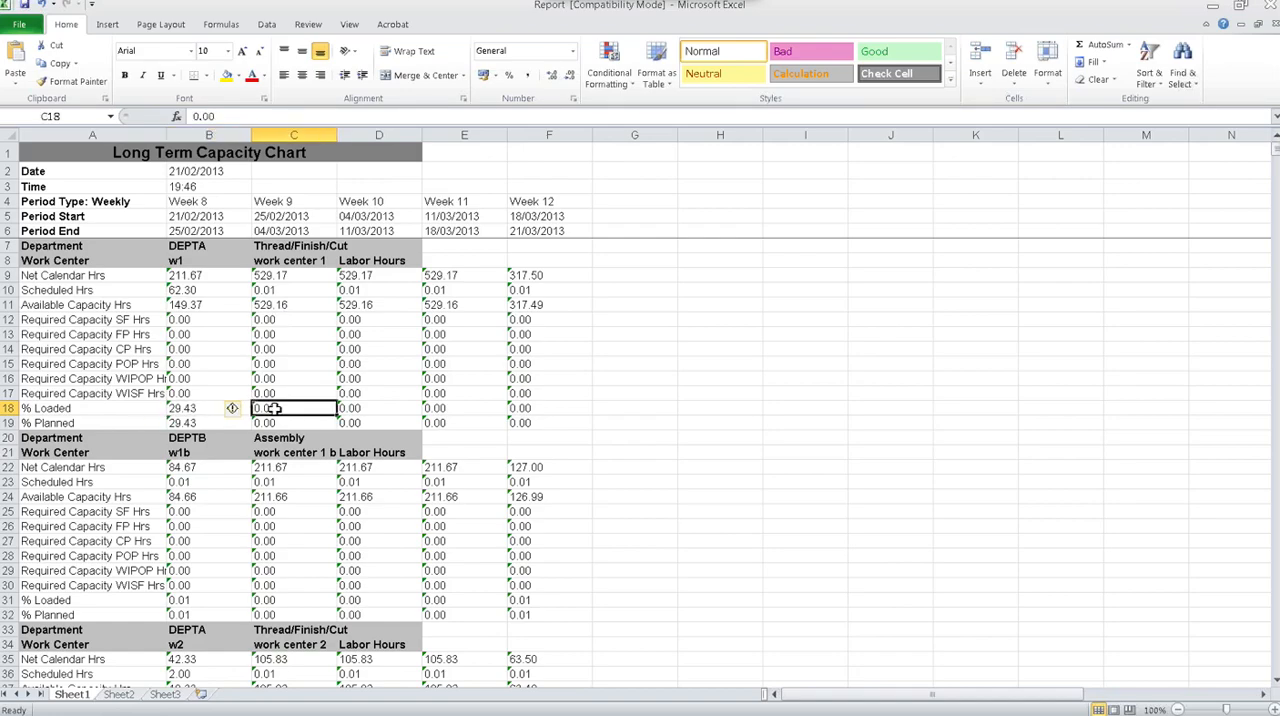
click(384, 407)
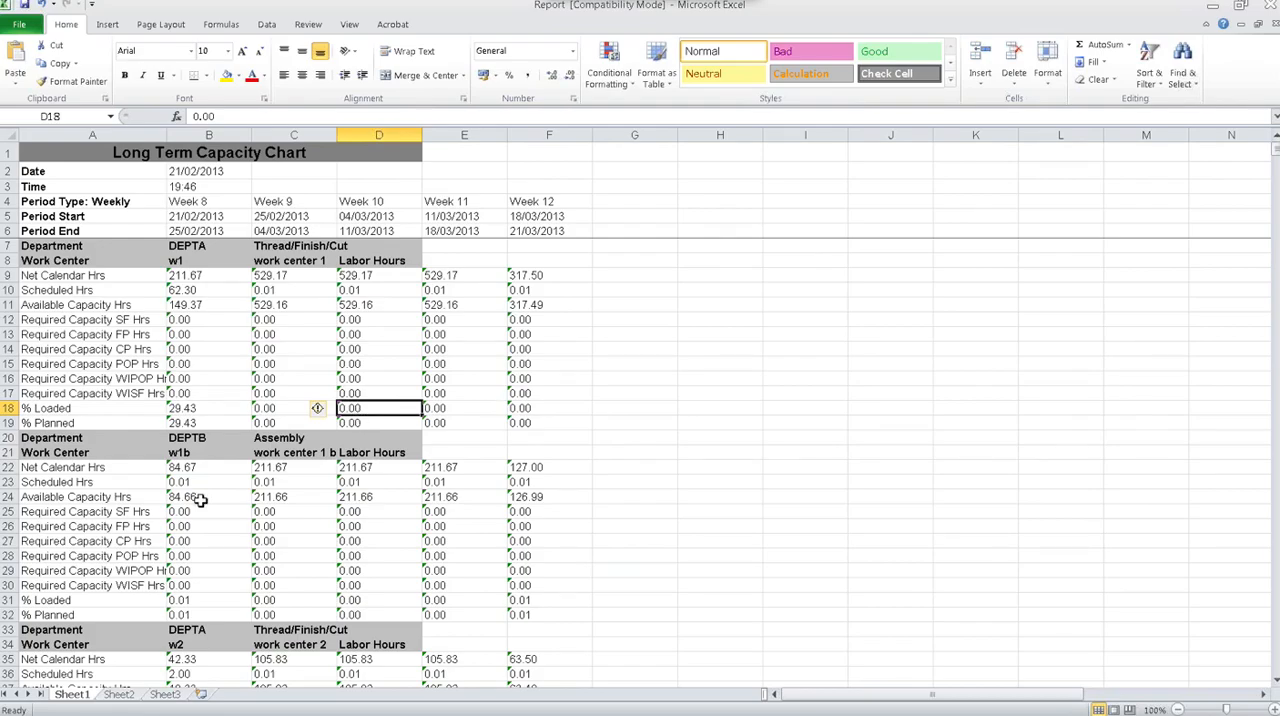
scroll(201, 500, down, 1)
scroll(201, 500, down, 1)
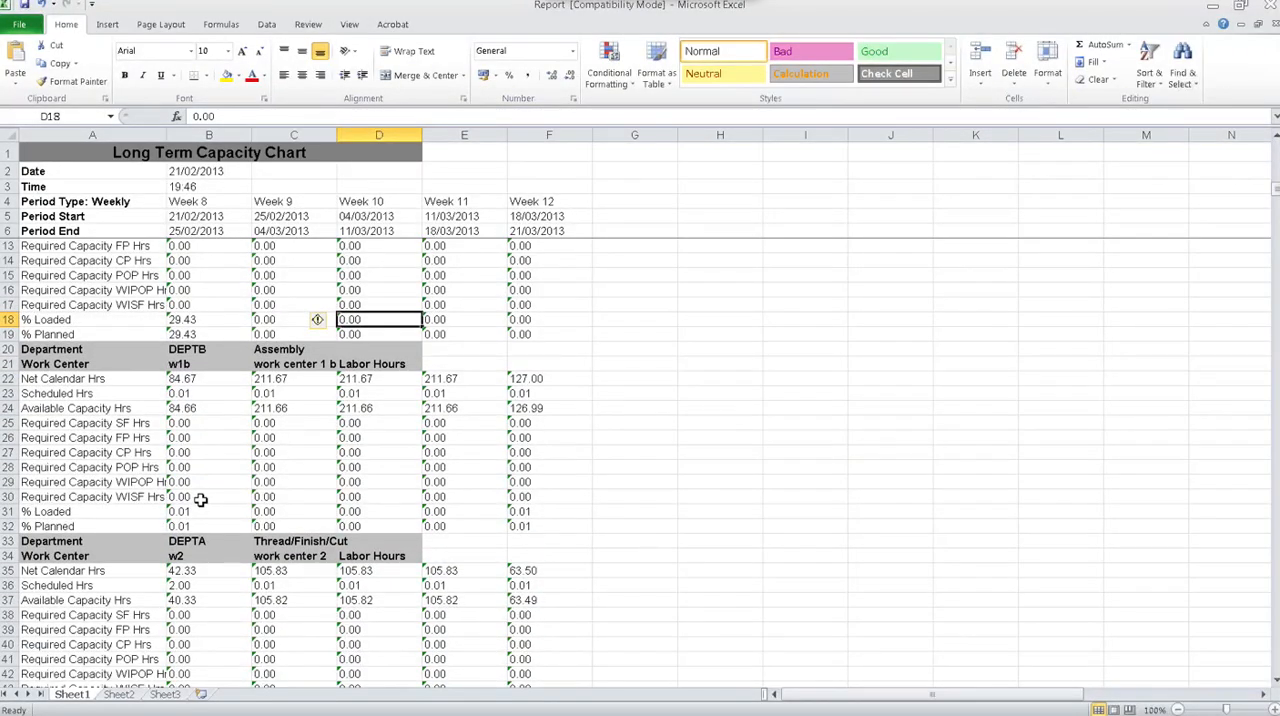
scroll(201, 500, up, 2)
drag(168, 135, 199, 135)
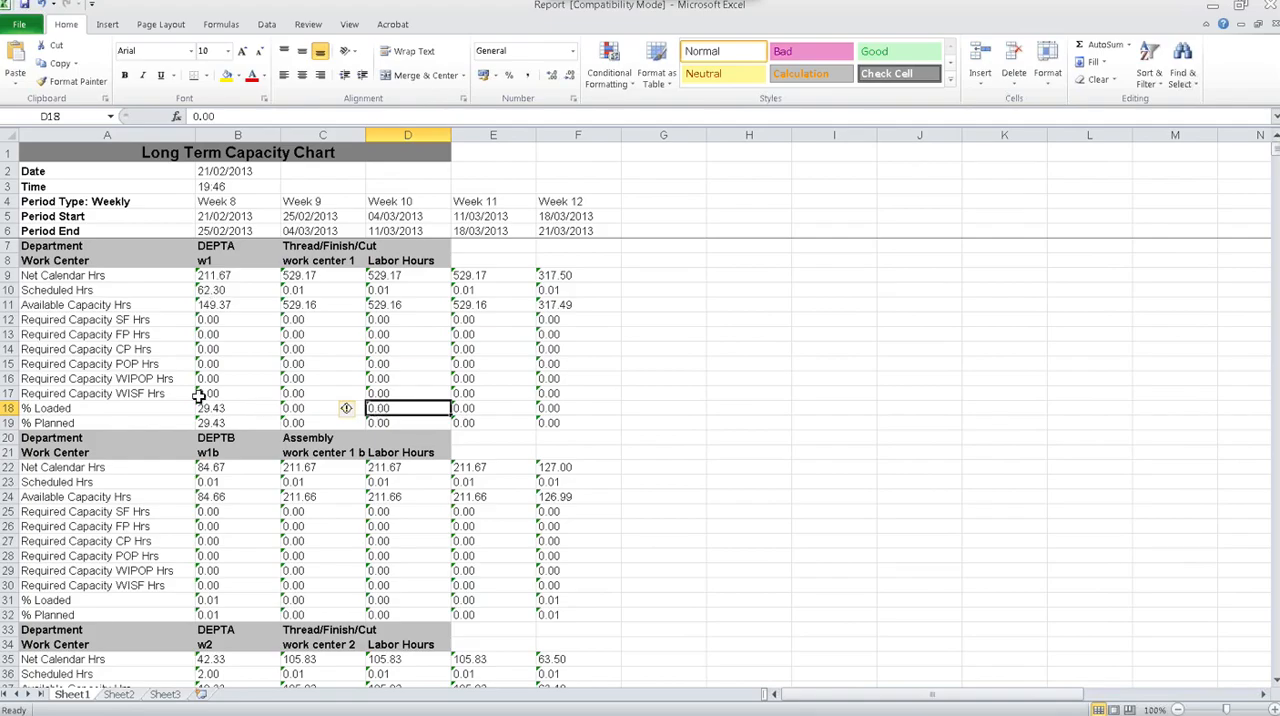
- Close Report.xls without saving the changes and exit Excel
click(1270, 22)
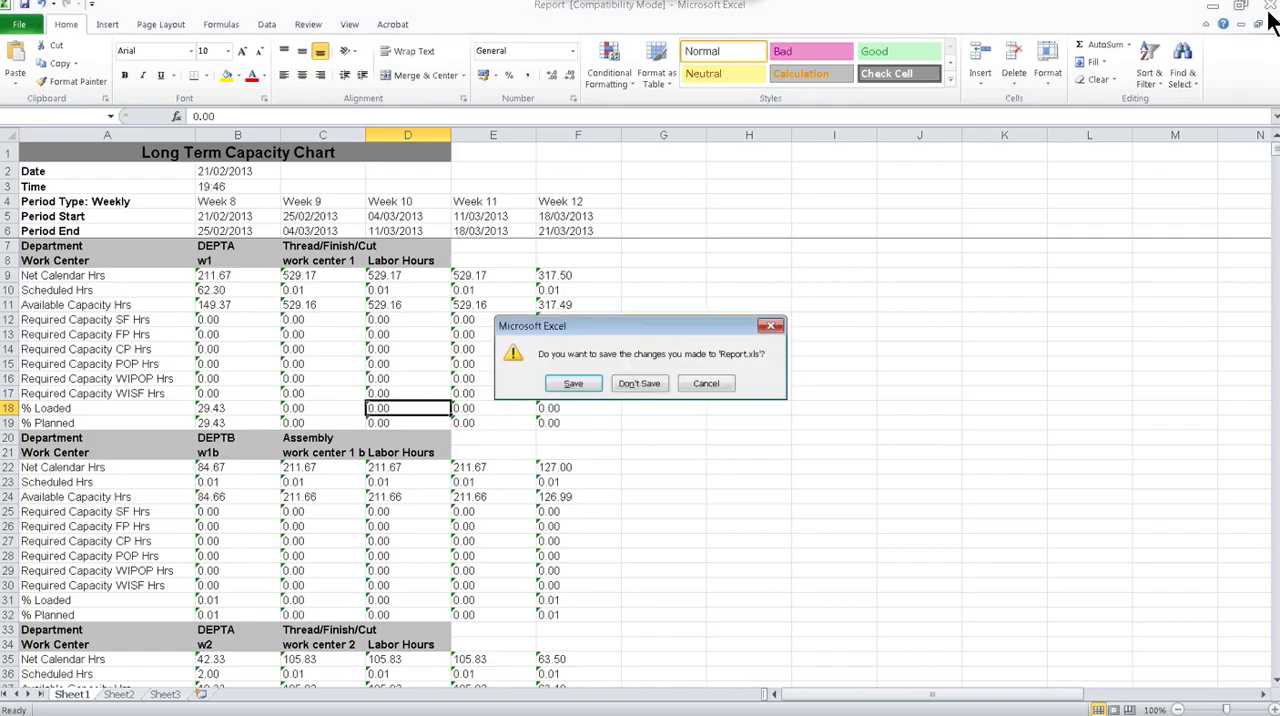
click(632, 384)
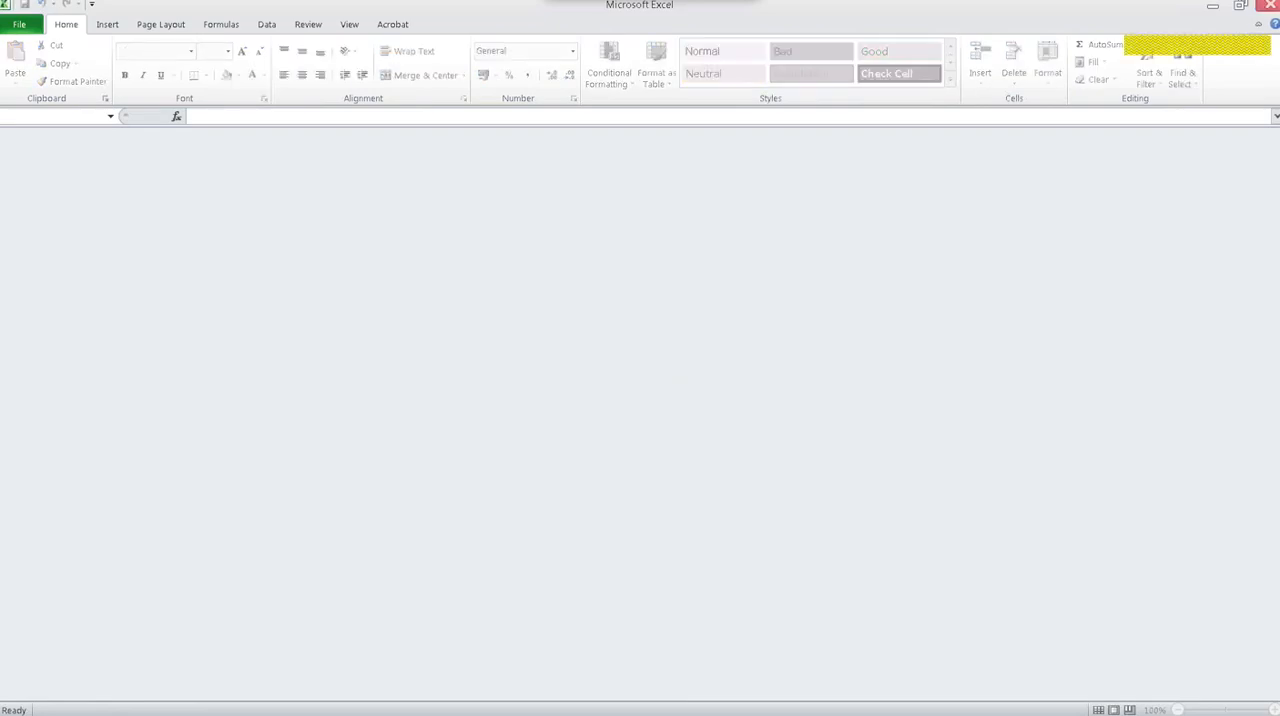
click(1270, 6)
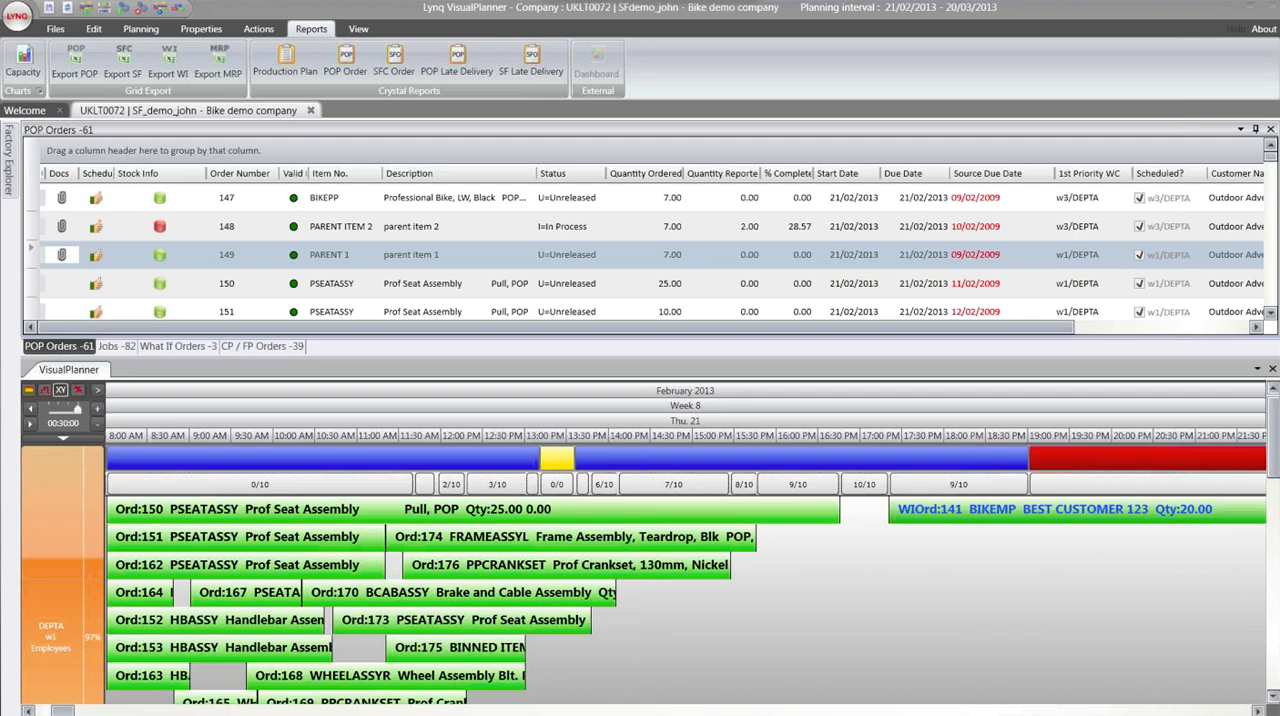
- Enlarge the VisualPlanner window to full size, examine the orders scheduled on every work center, and return it to its docked size
click(44, 252)
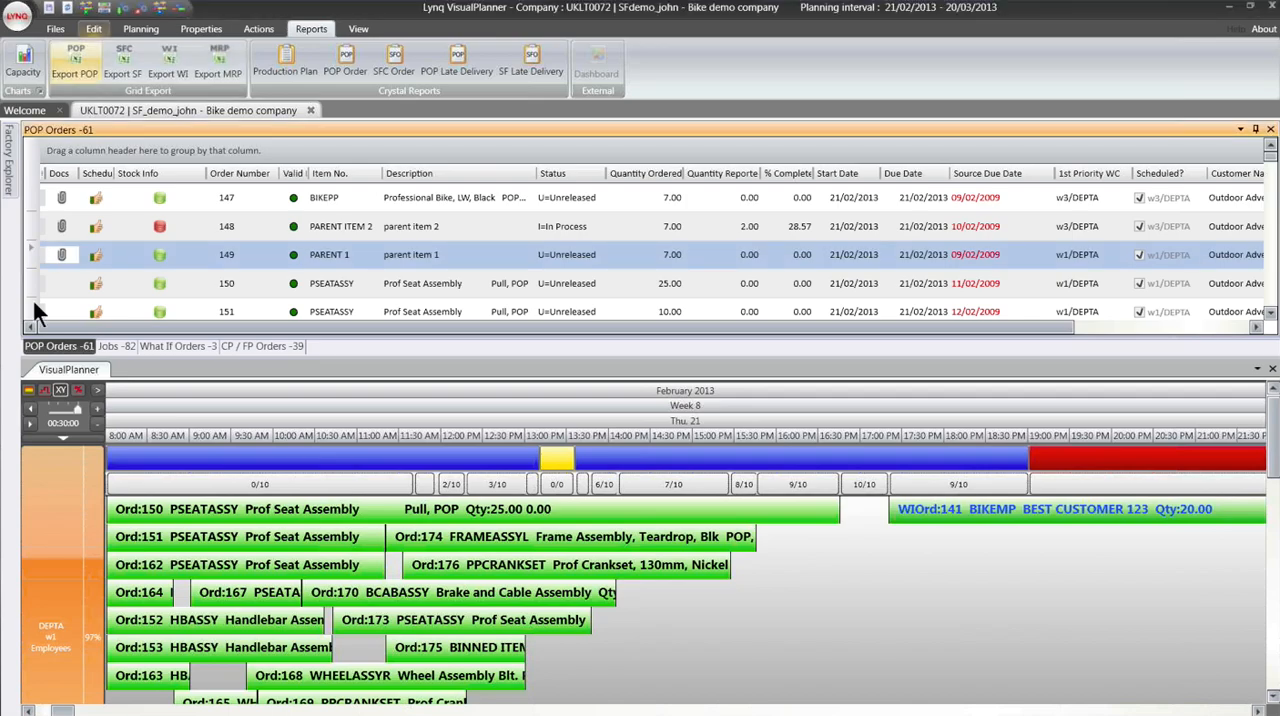
double_click(73, 371)
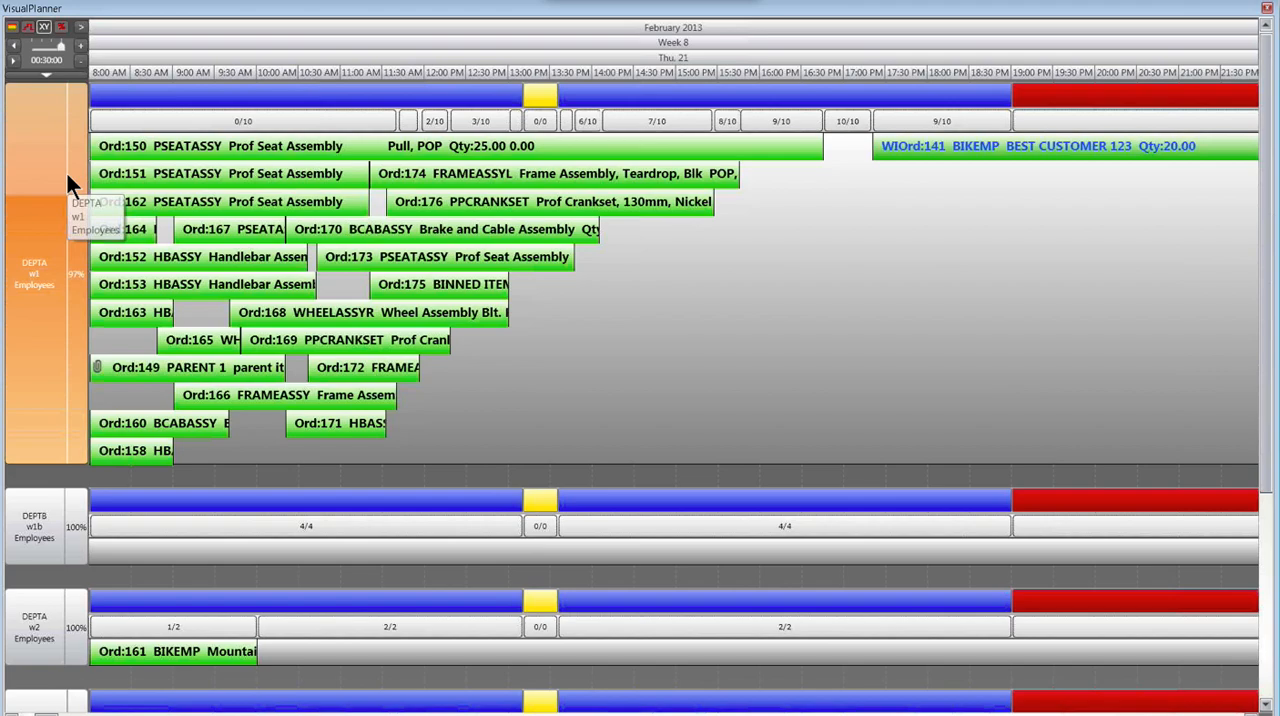
scroll(67, 174, down, 1)
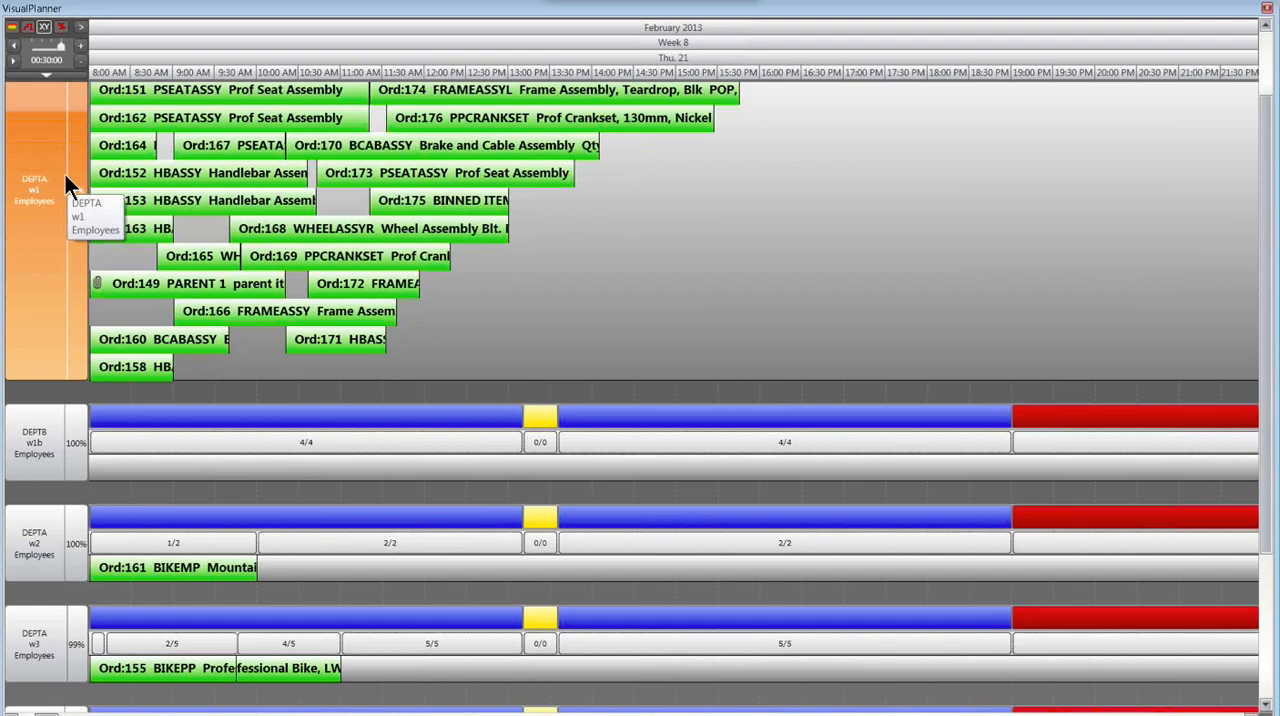
scroll(65, 176, down, 2)
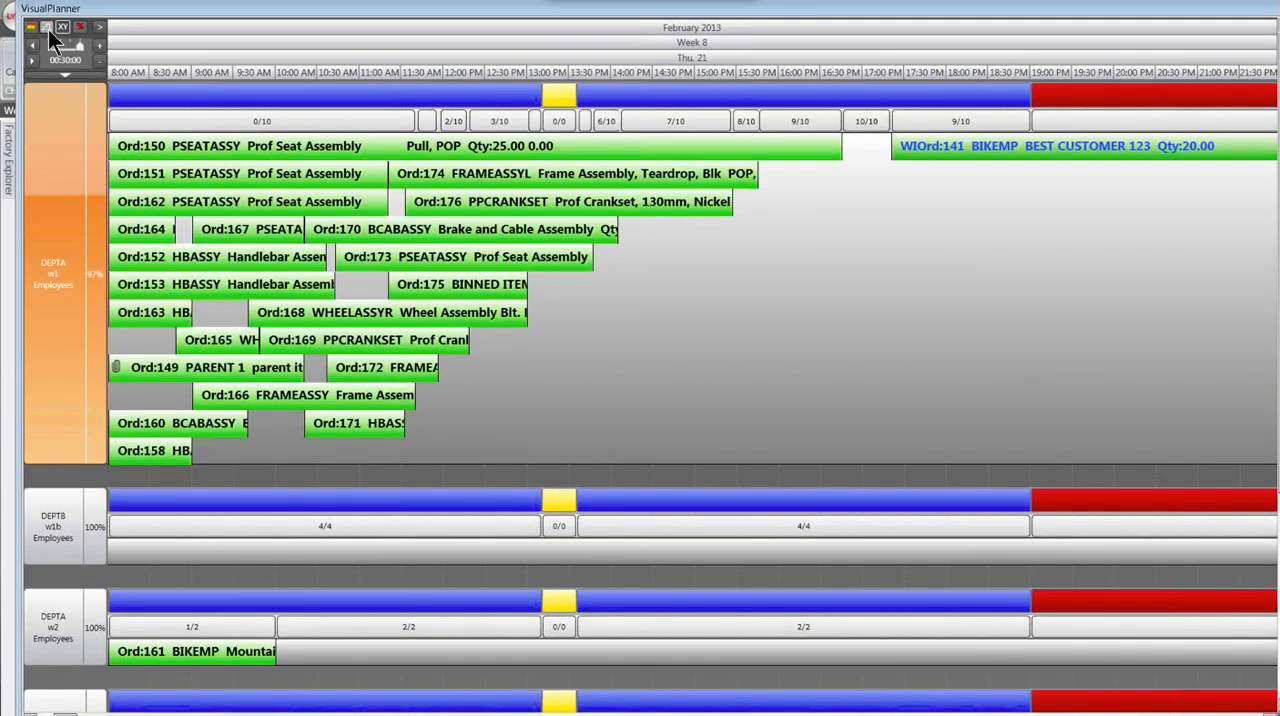
click(47, 28)
- Open the Outlook view of the schedule at full size and examine the orders in work center DEPTA/w1's day schedule through the evening
click(356, 29)
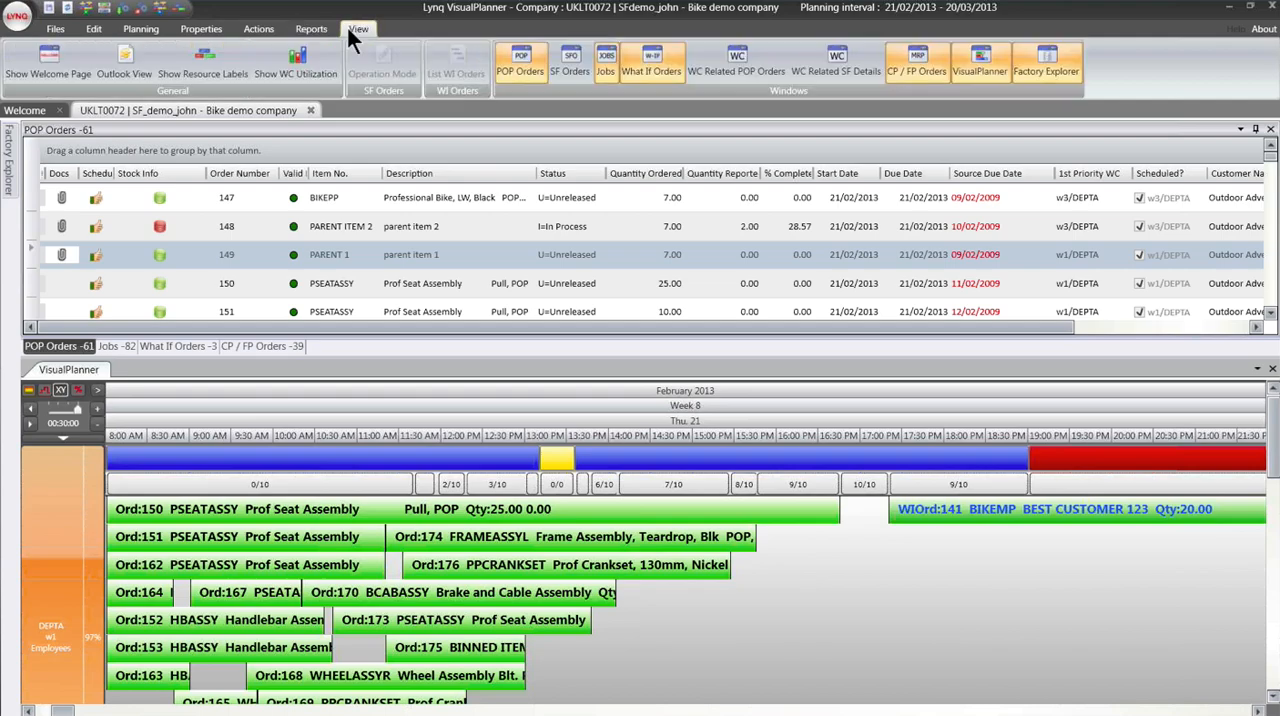
click(125, 60)
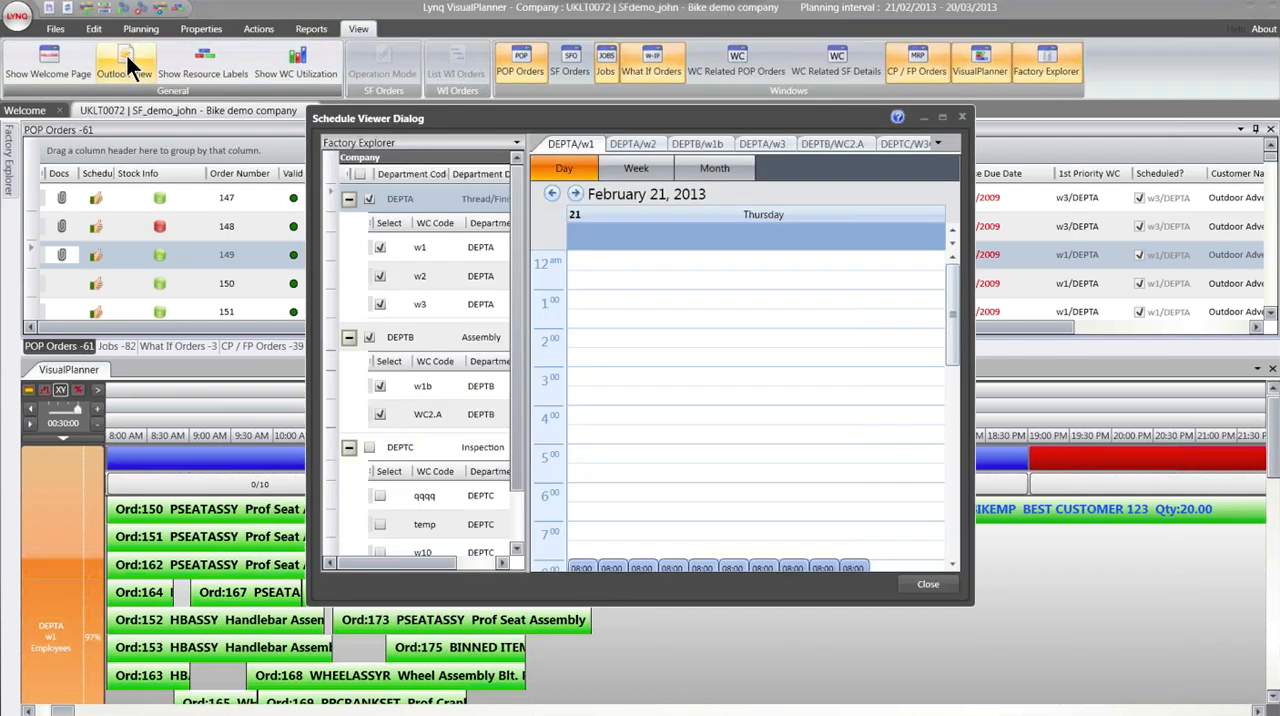
click(943, 117)
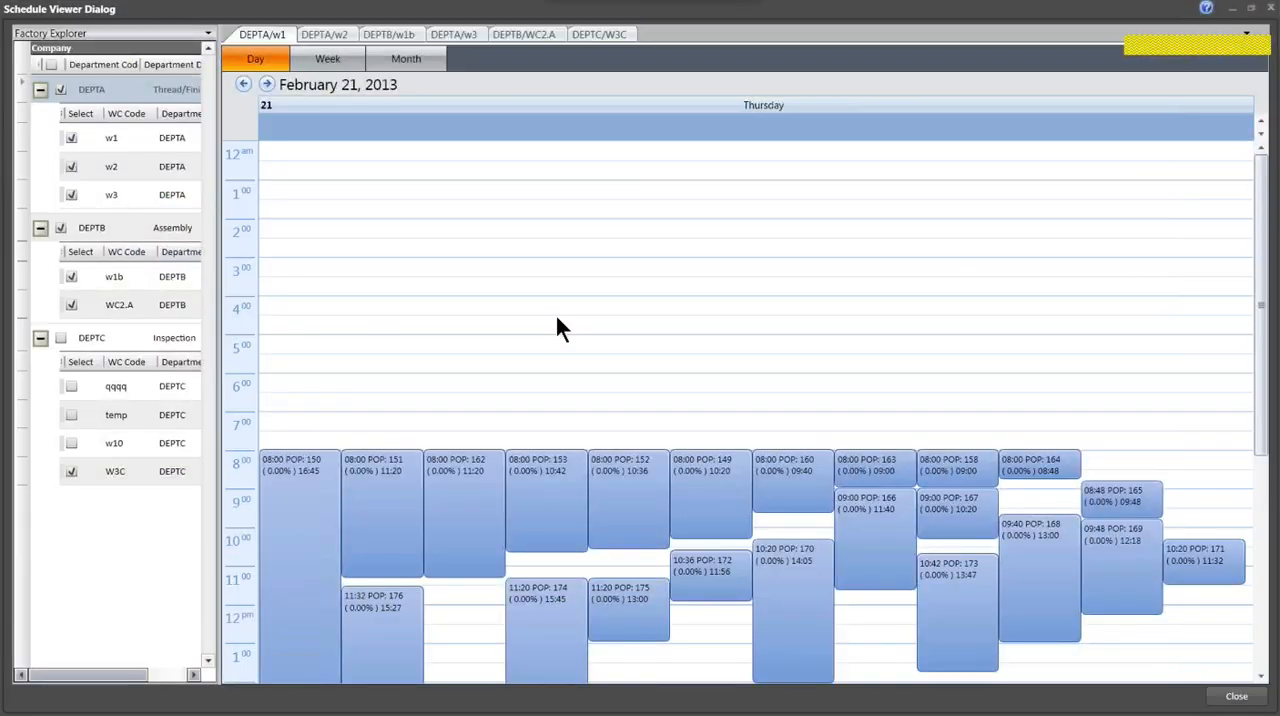
scroll(557, 328, down, 1)
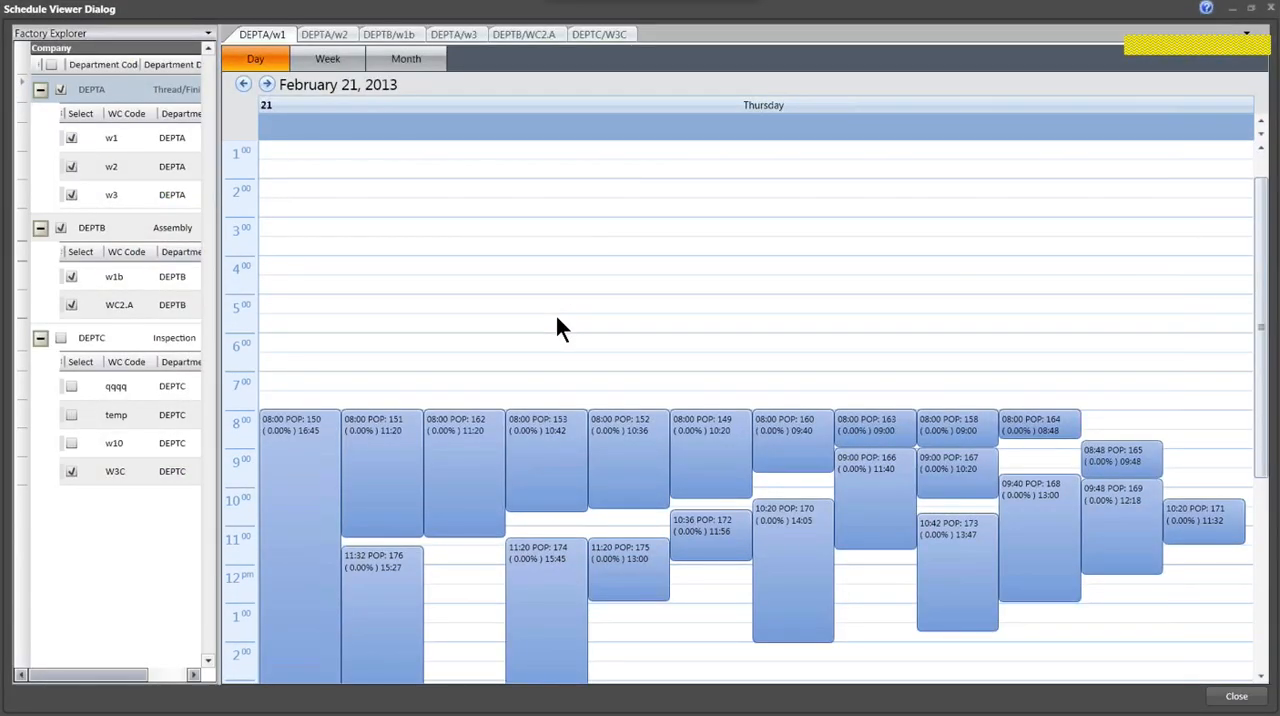
scroll(557, 319, down, 3)
scroll(553, 318, down, 1)
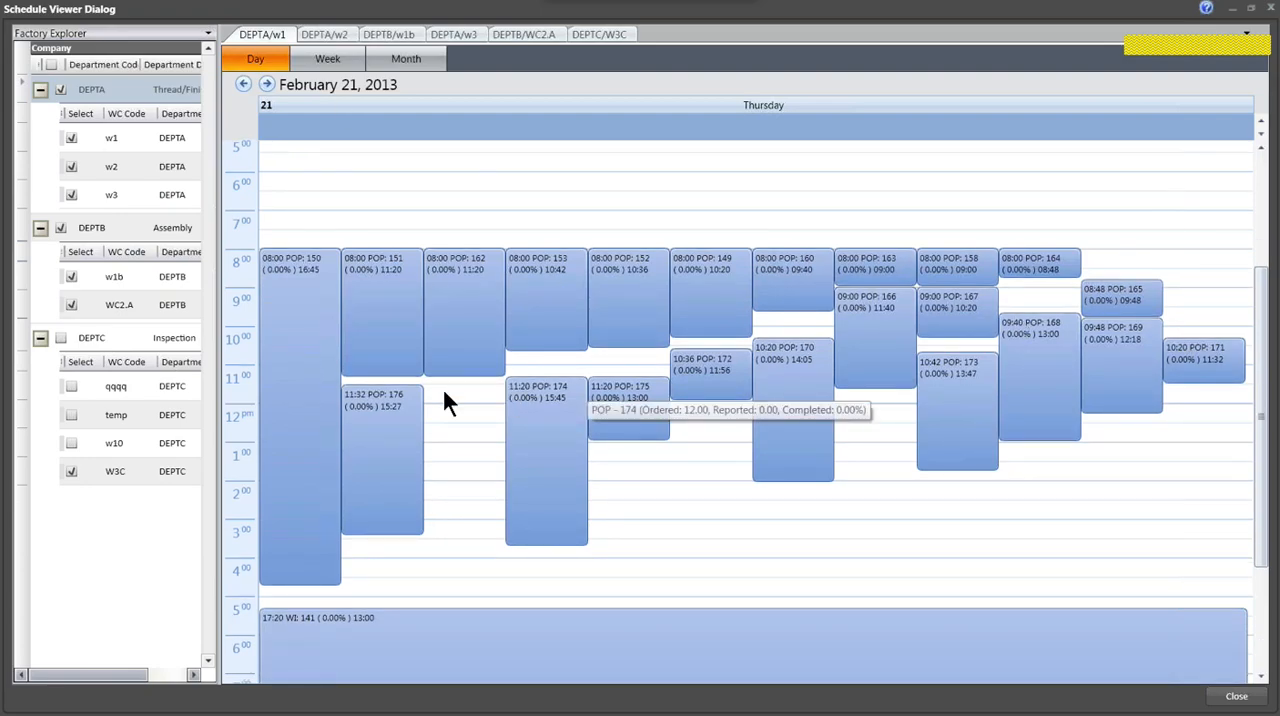
- Show the available actions for order POP 150, dismiss them, and view work center DEPTA/w1's schedule by week and by month
right_click(300, 312)
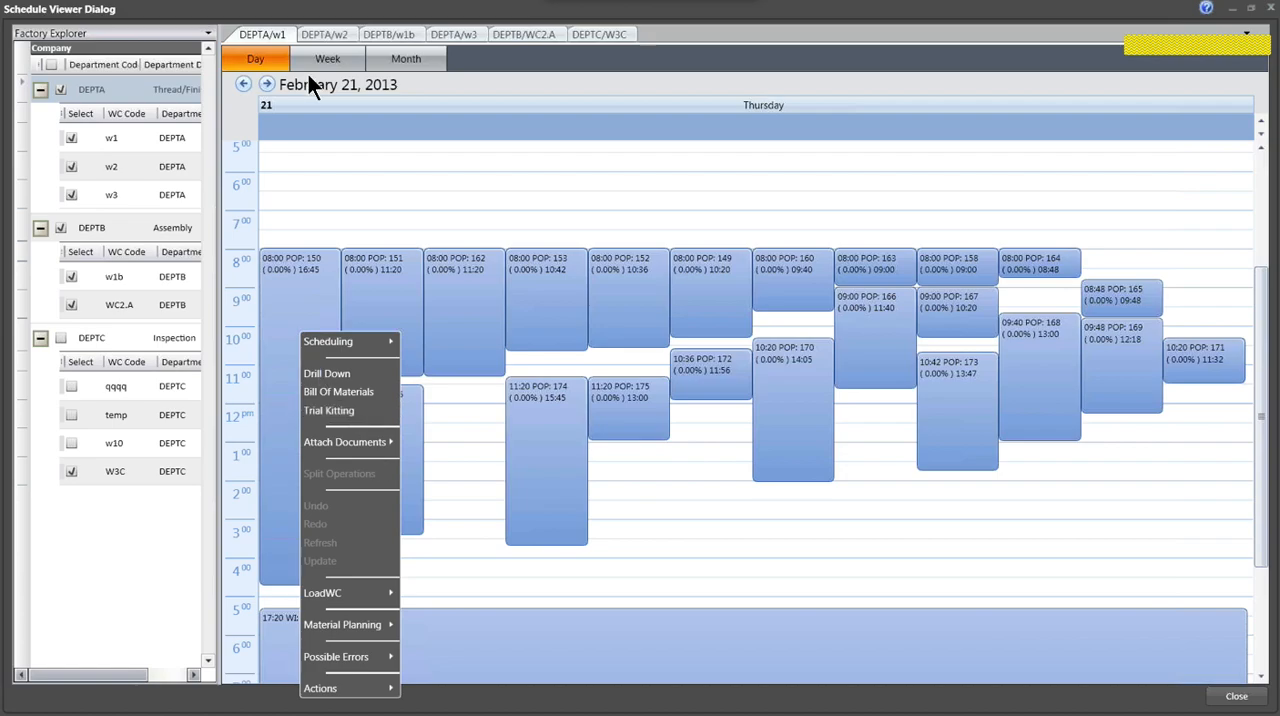
click(339, 64)
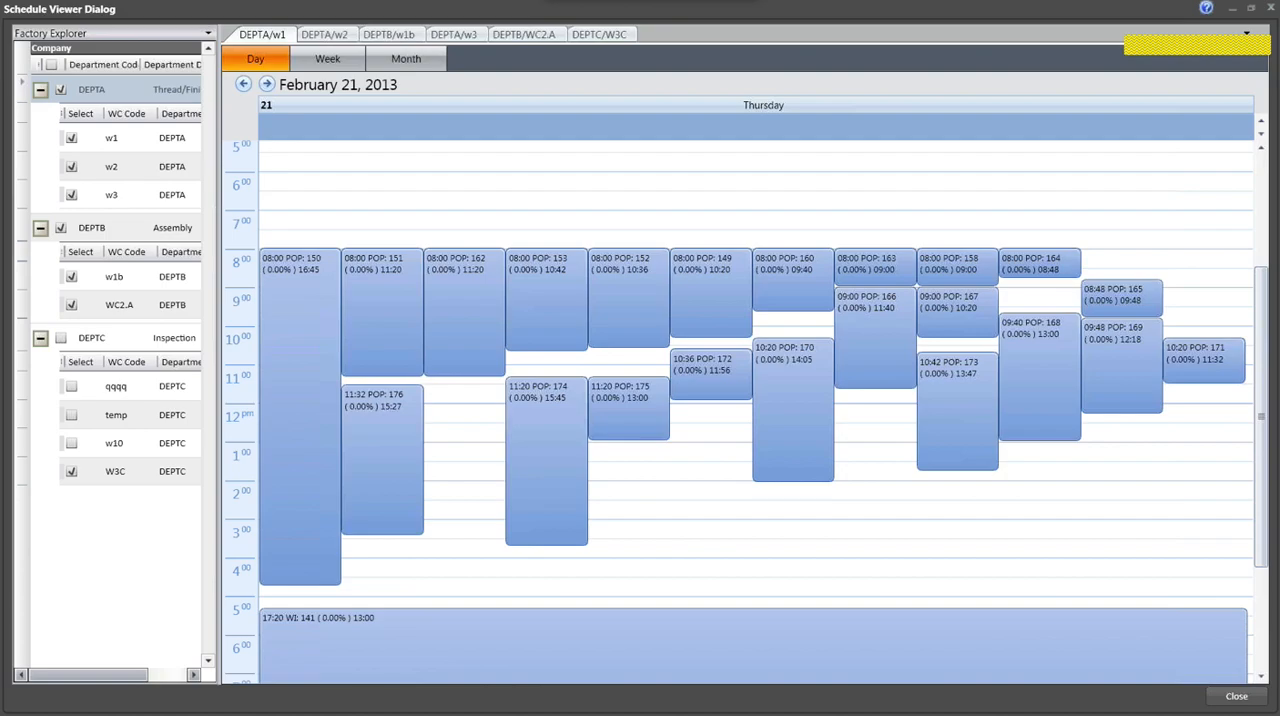
click(362, 62)
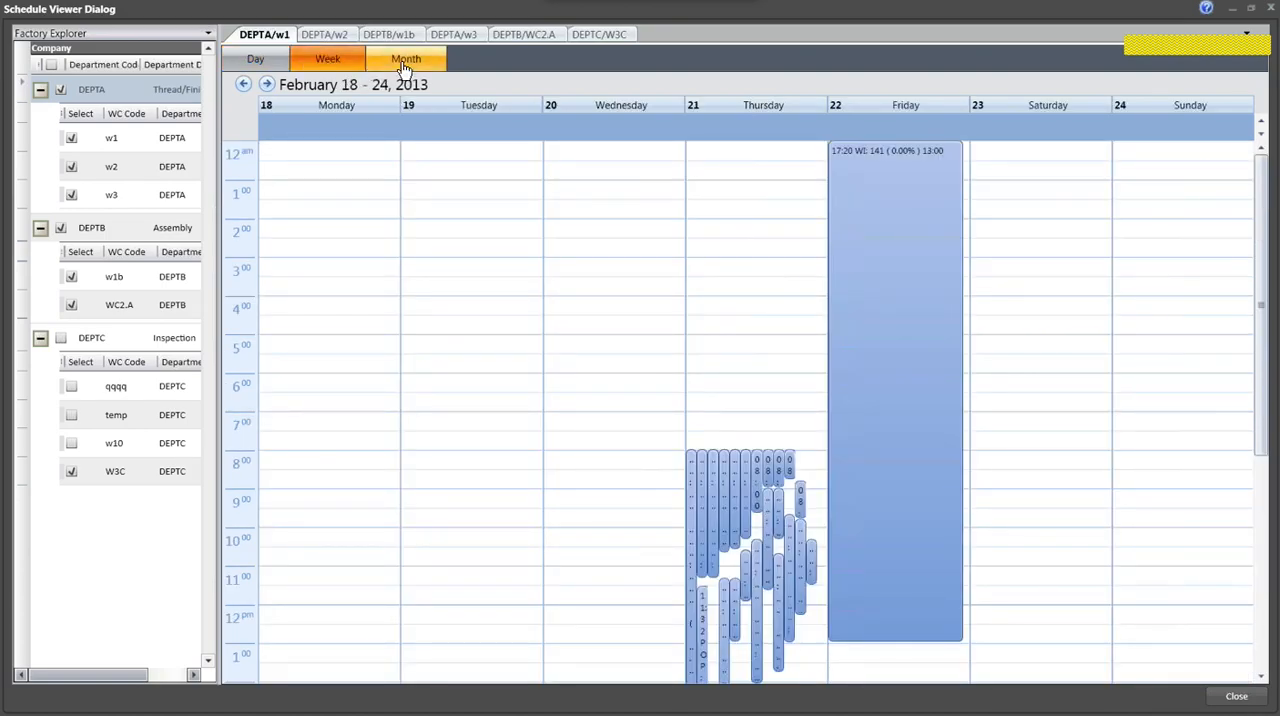
click(405, 62)
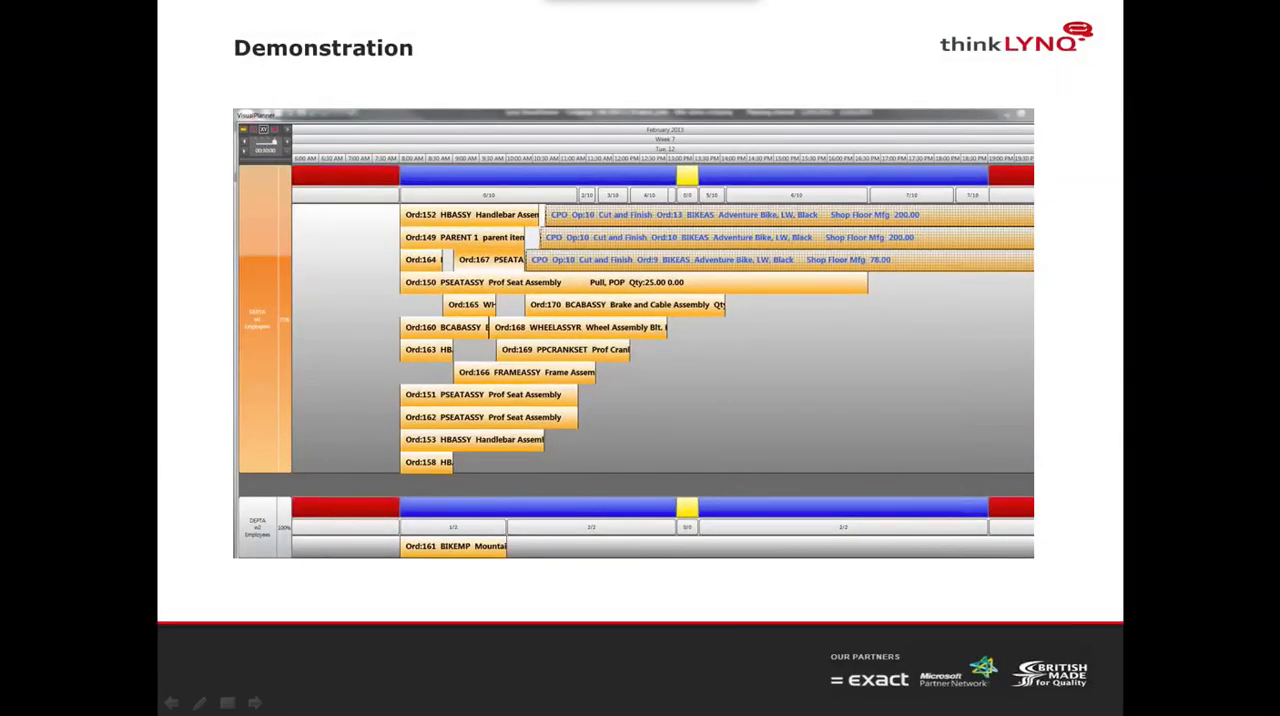
click(645, 437)
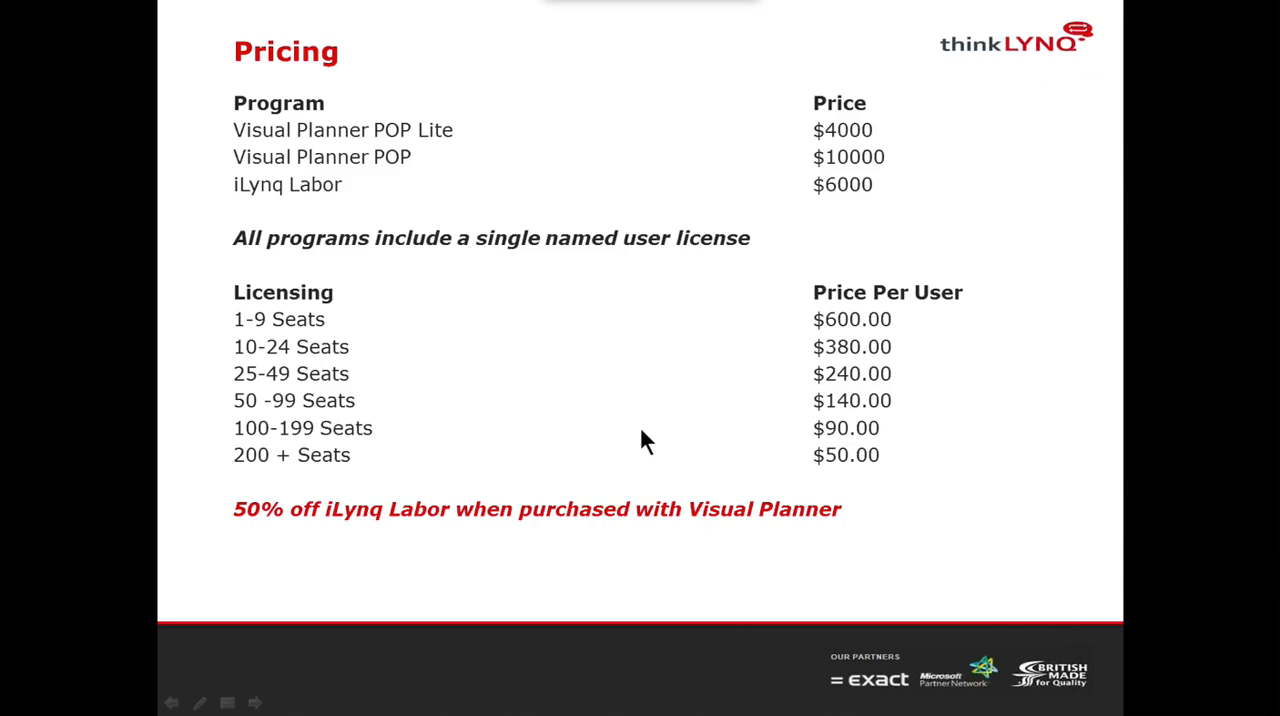